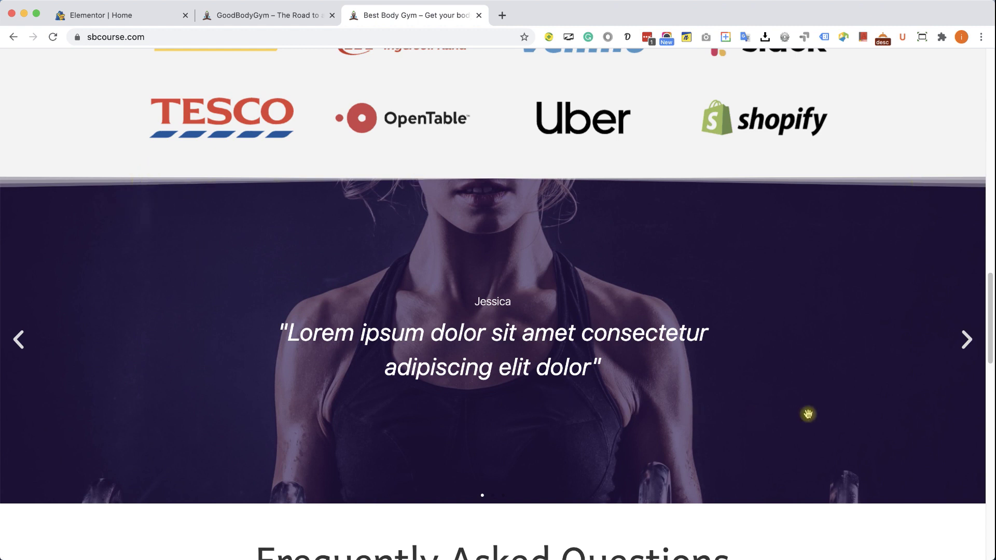
Advance the Best Body Gym testimonial slider two slides to the third testimonial.
click(968, 343)
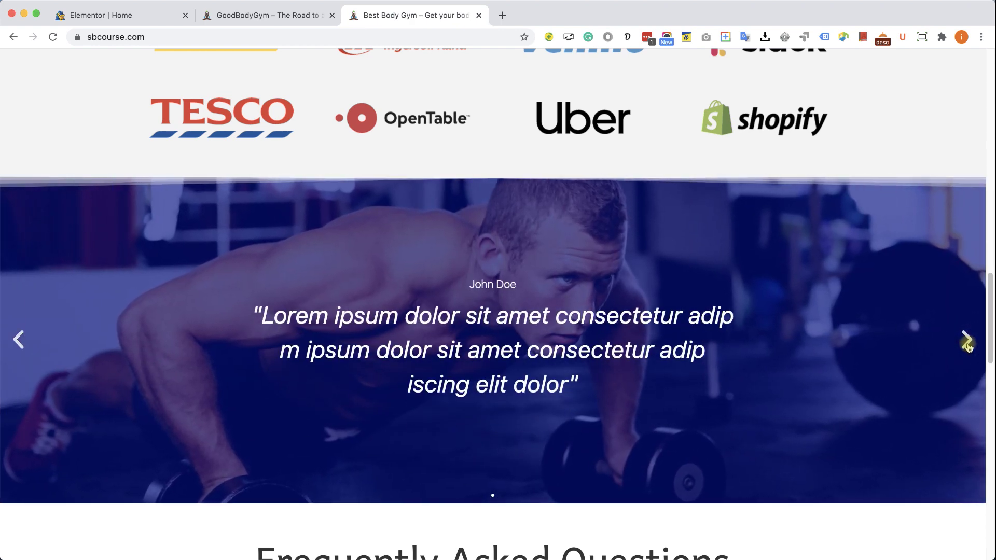
click(967, 343)
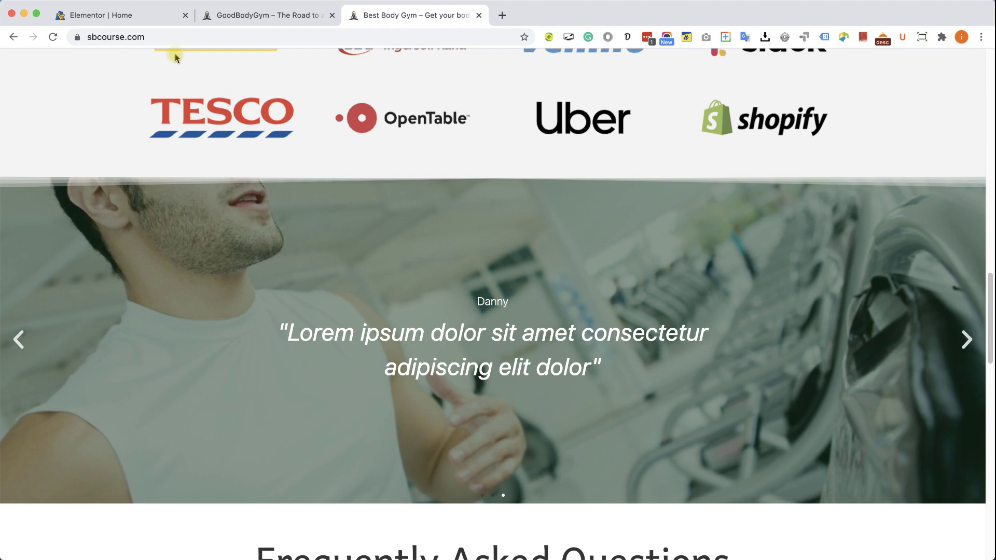
In the Elementor editor, add an empty single-column section below the company logos.
click(150, 23)
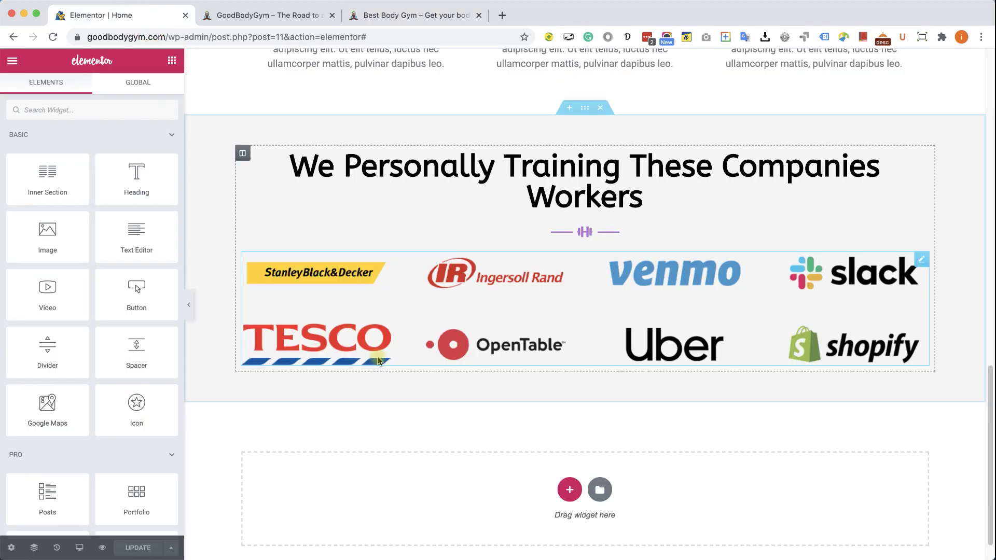
click(569, 491)
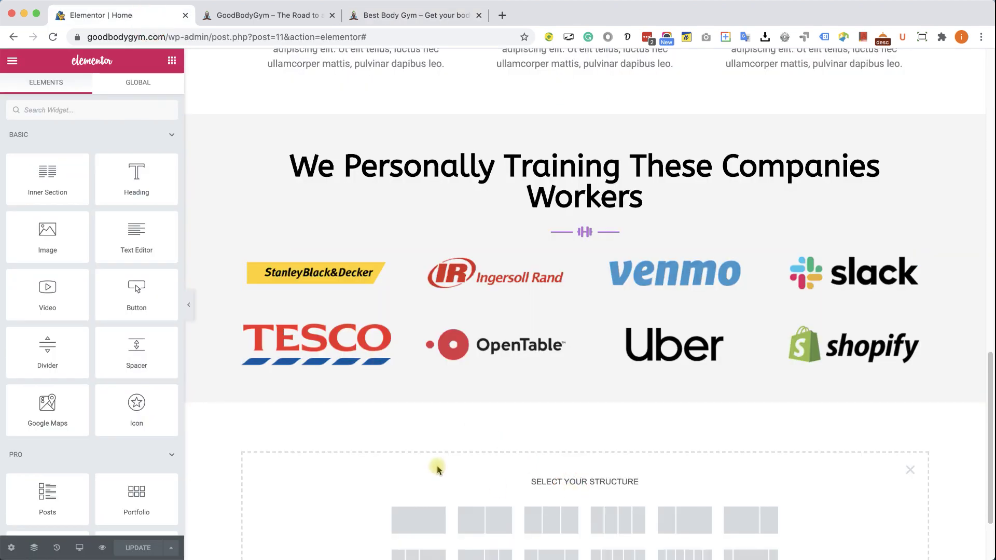
scroll(439, 468, down, 3)
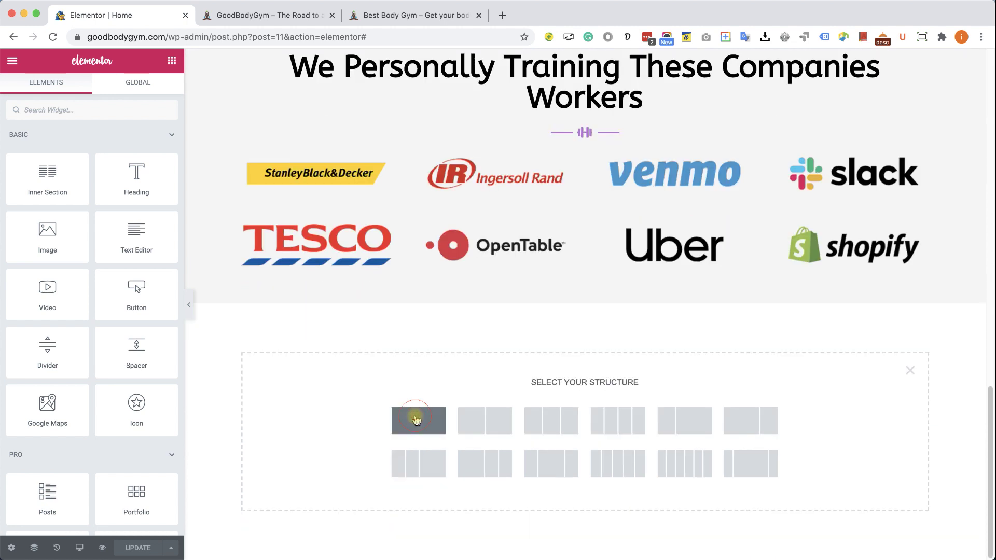
click(418, 424)
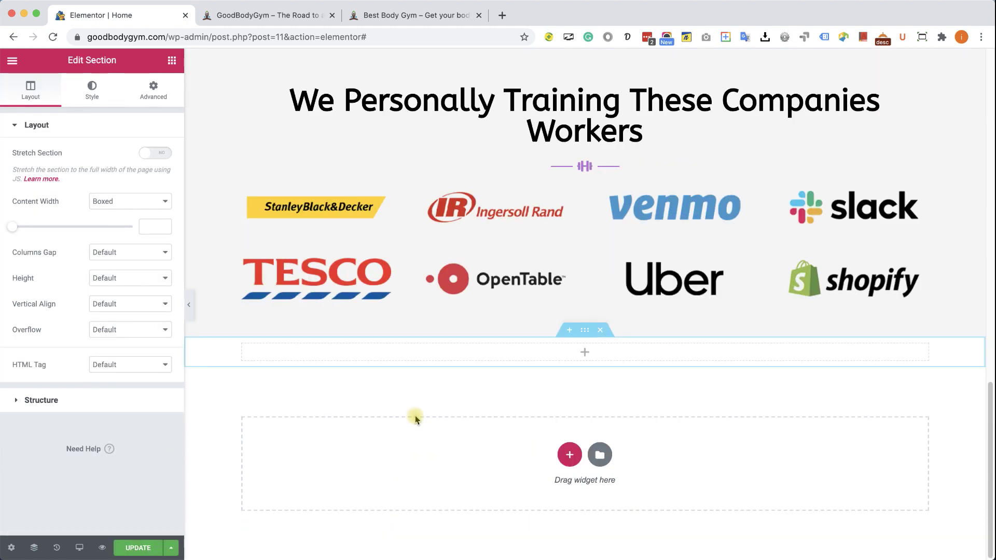
Search widgets for 'sl' and drop the Slides widget into the new section.
click(171, 61)
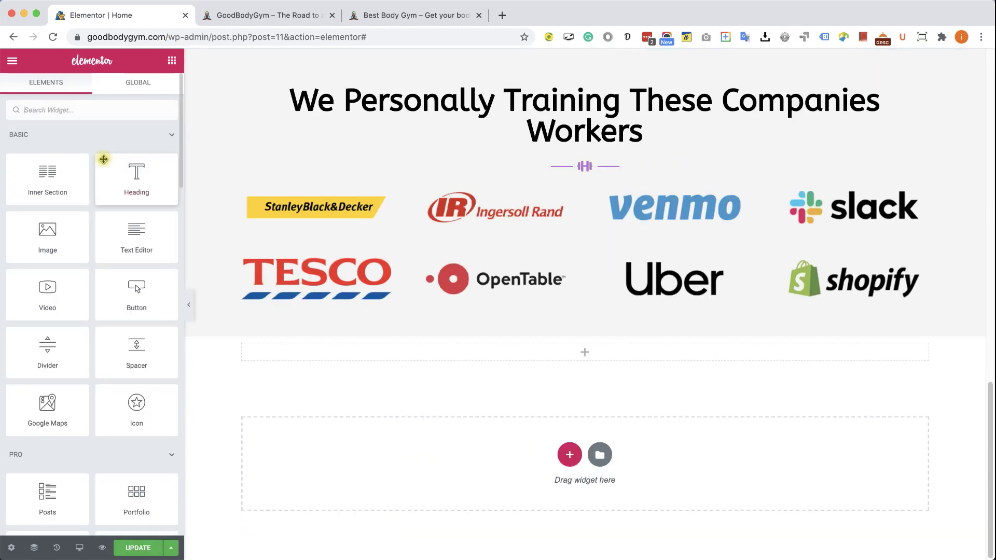
click(102, 116)
text(sli)
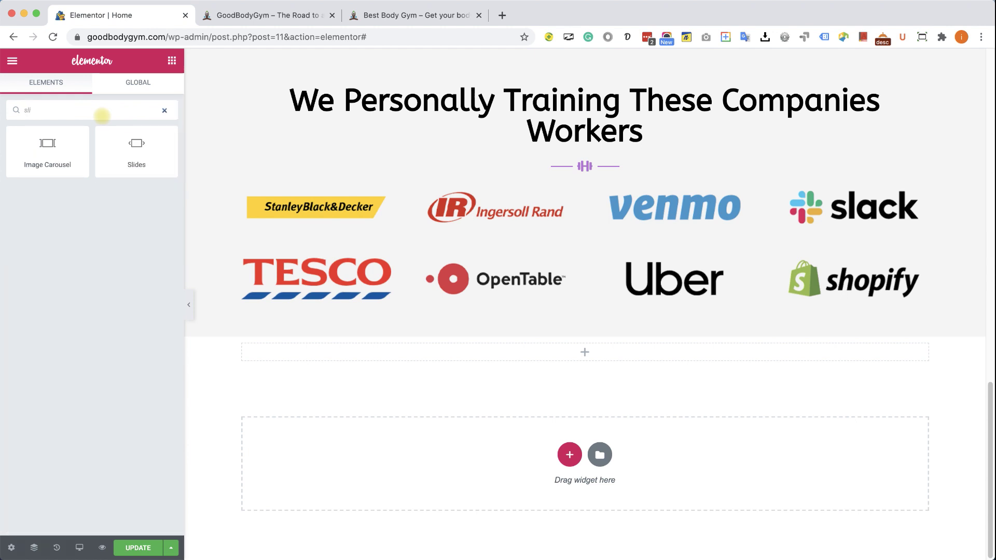
drag(145, 158, 475, 351)
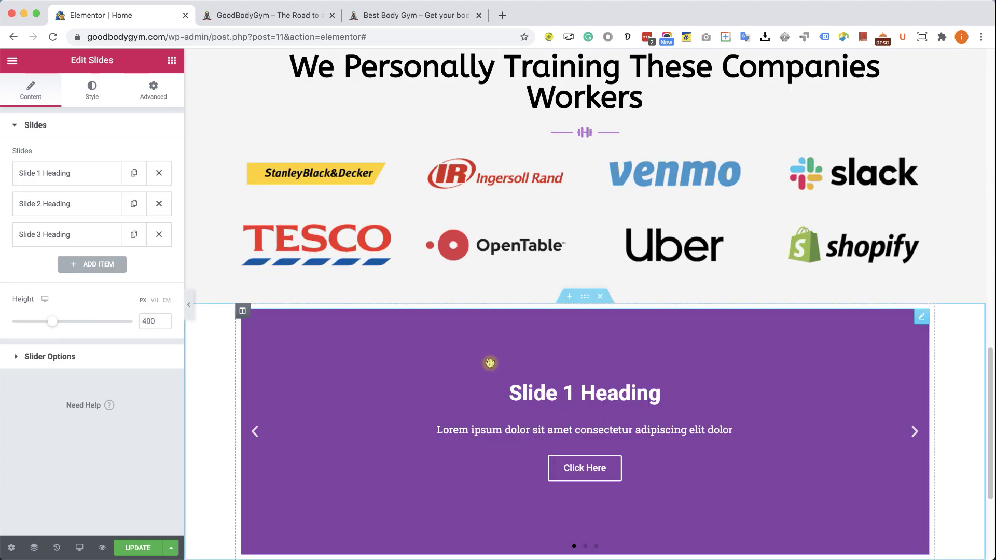
Set the slider section's Layout Content Width to Full Width.
scroll(476, 405, down, 2)
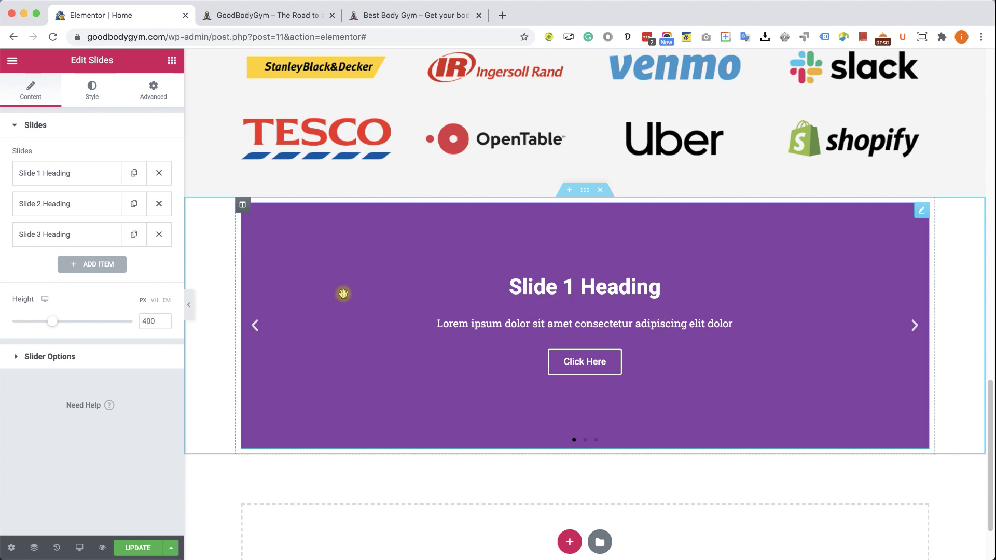
click(189, 306)
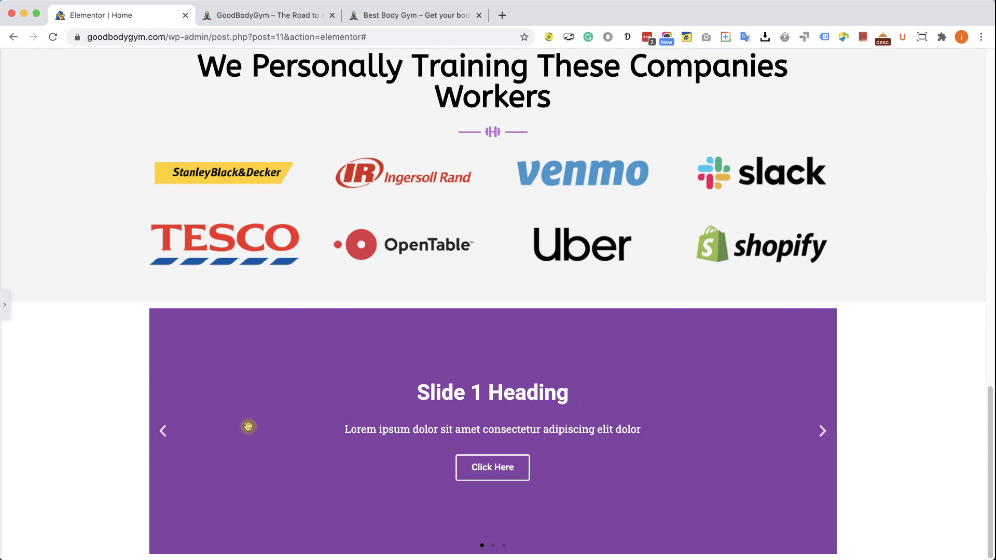
click(5, 306)
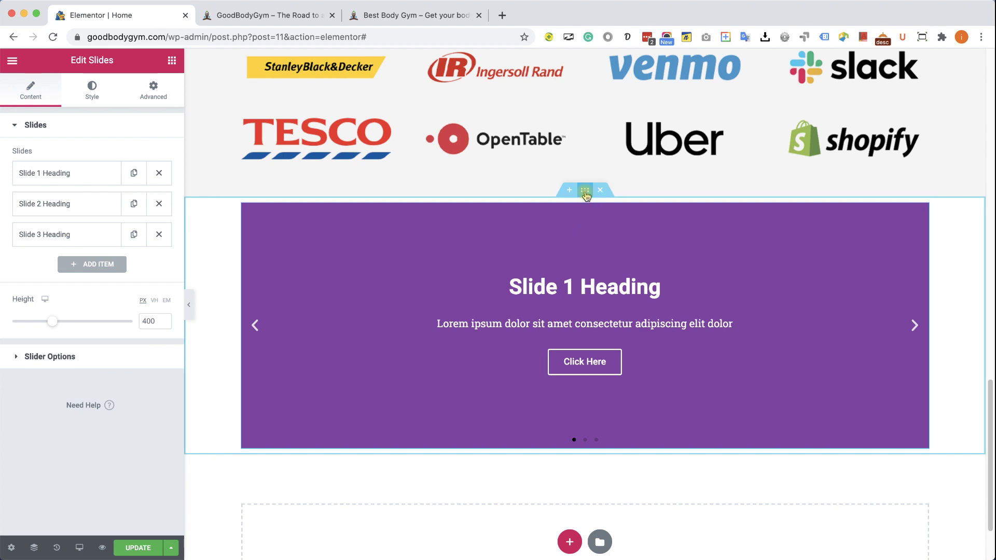
click(585, 192)
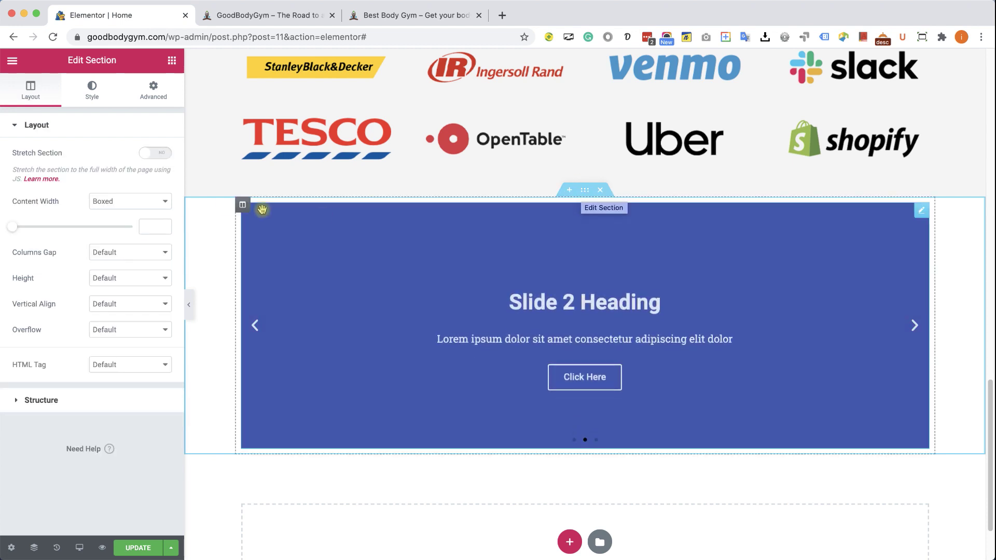
click(110, 205)
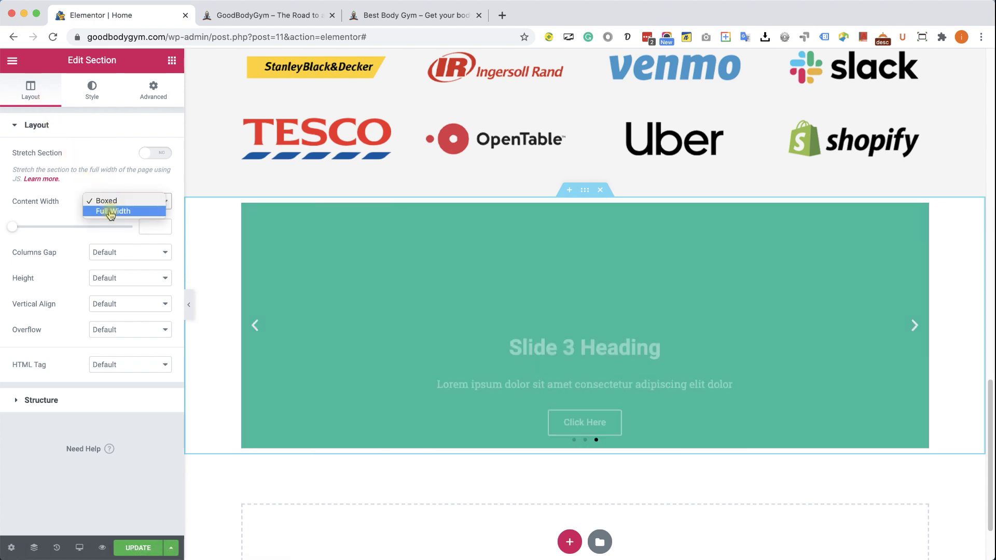
click(111, 212)
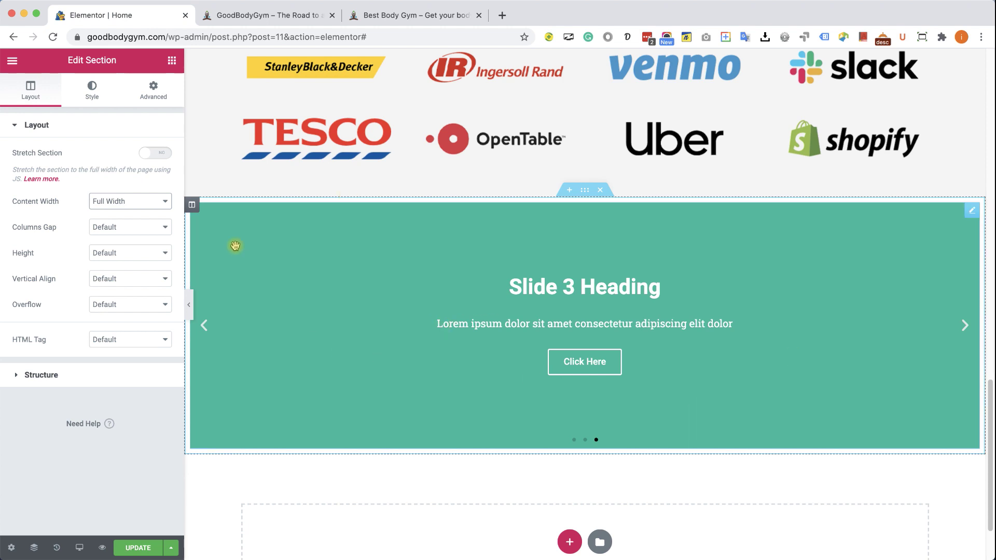
Set the slider column's Advanced padding to 0 on all sides.
click(192, 207)
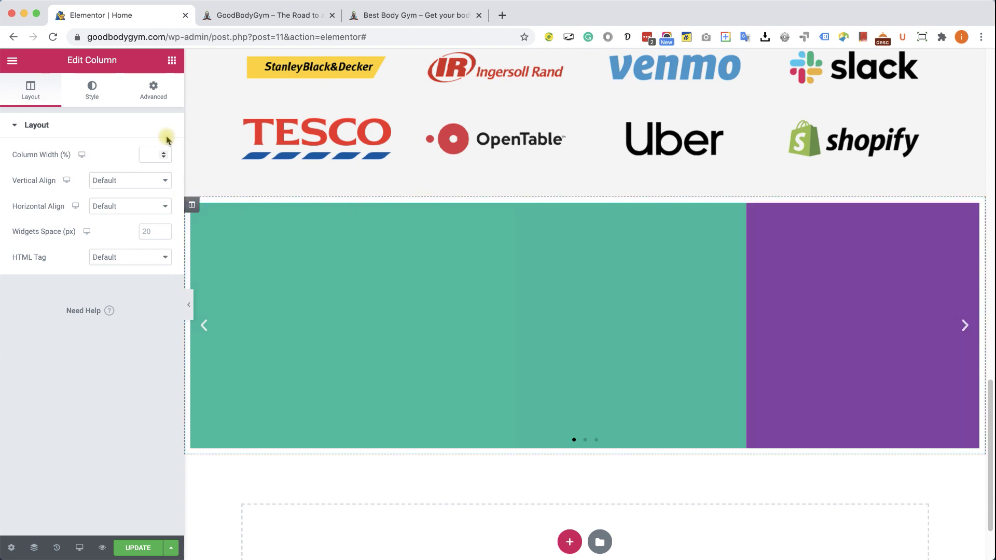
click(153, 91)
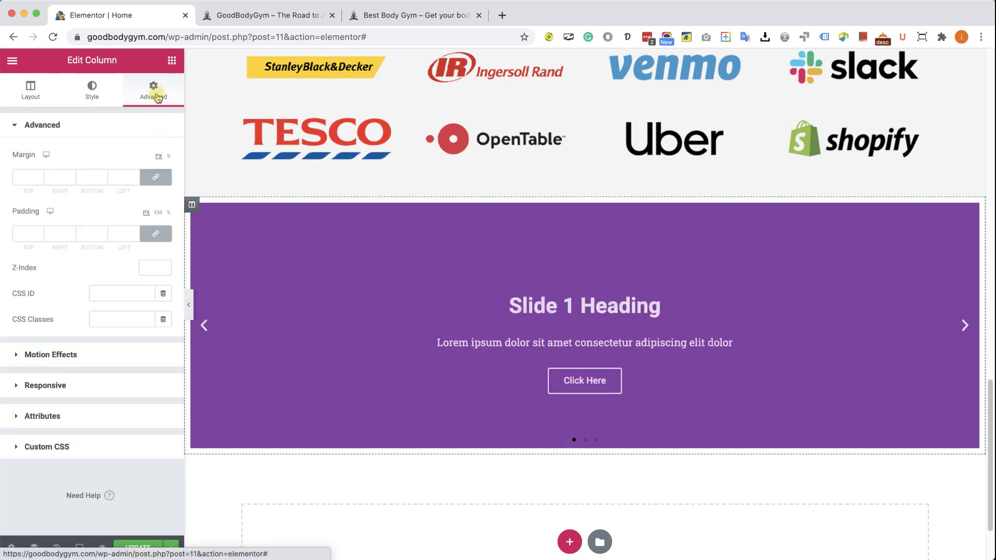
click(136, 233)
click(135, 236)
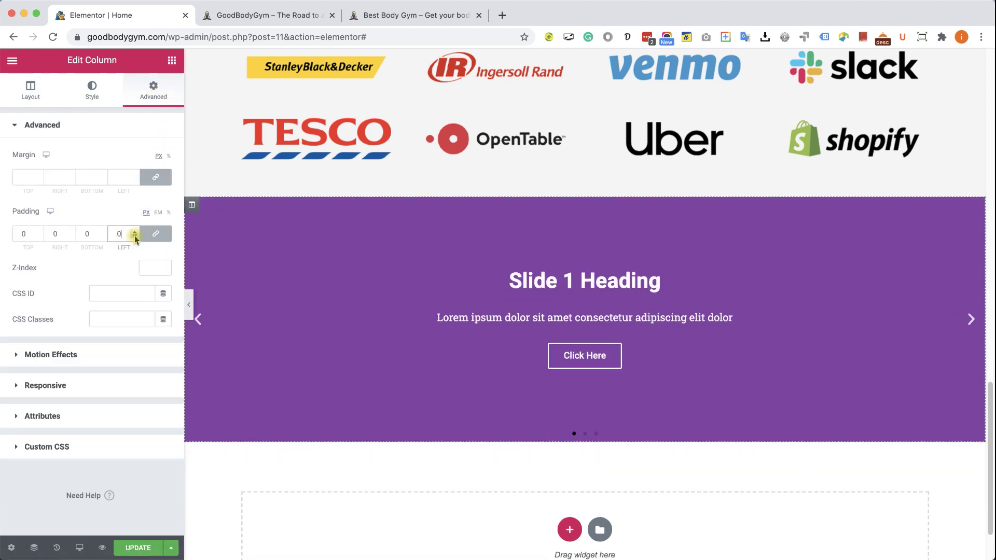
Preview the edge-to-edge slider, then return to the Slides widget settings.
click(188, 306)
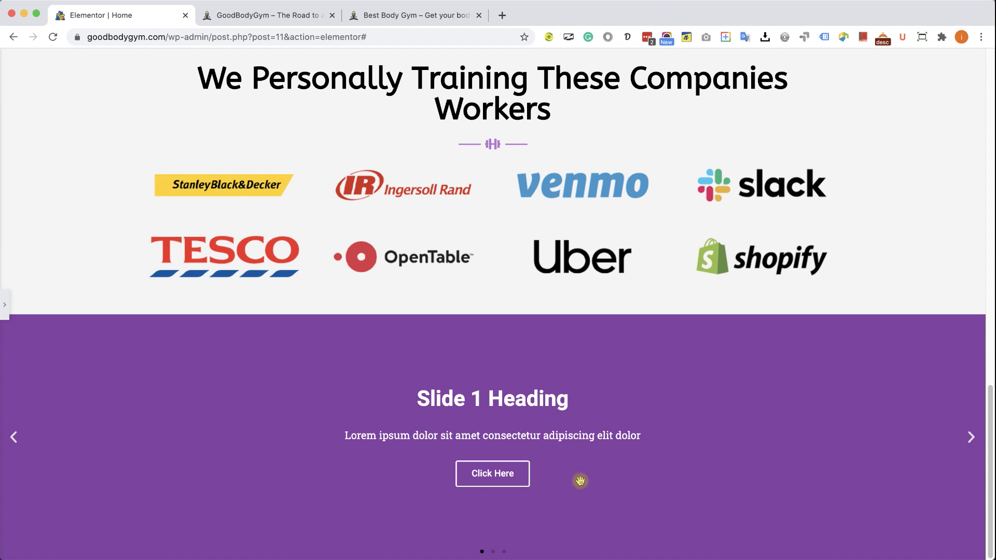
click(4, 307)
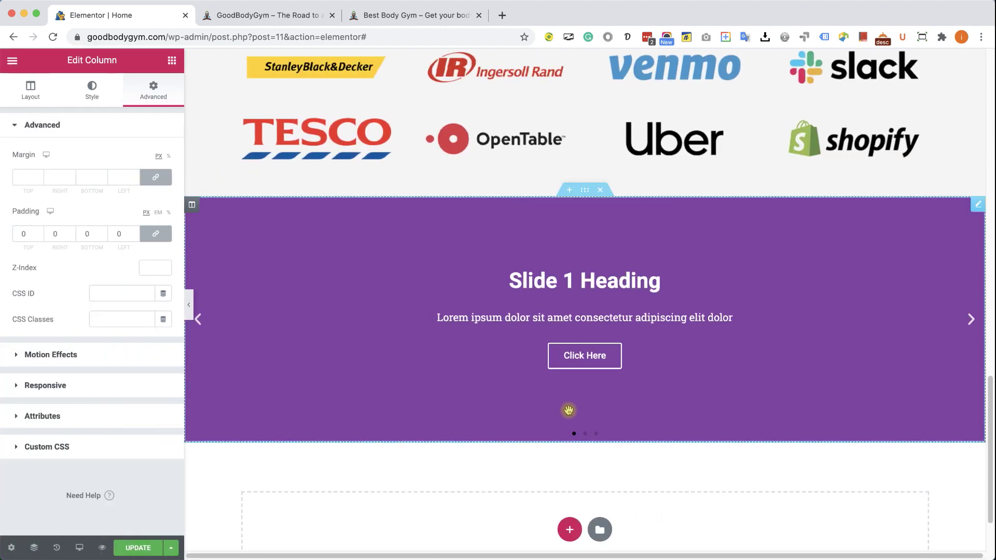
scroll(585, 436, down, 1)
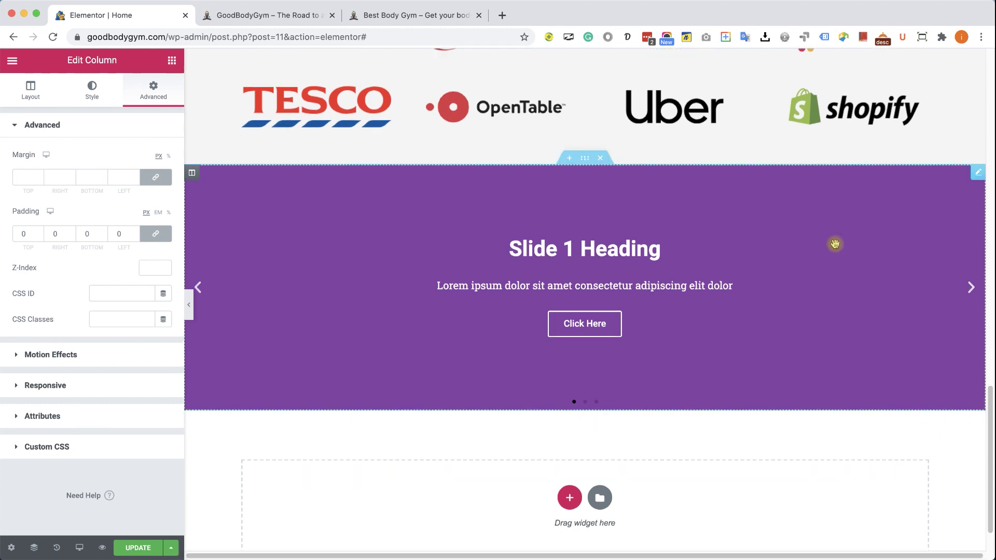
click(977, 178)
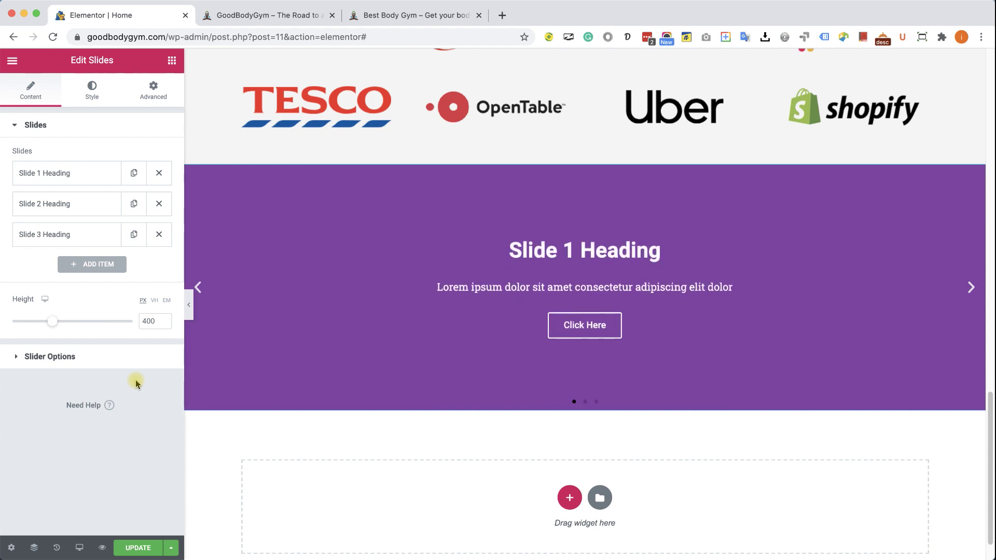
Raise the slider height from 400 to 500 px and collapse the slides list.
drag(50, 323, 65, 323)
click(152, 320)
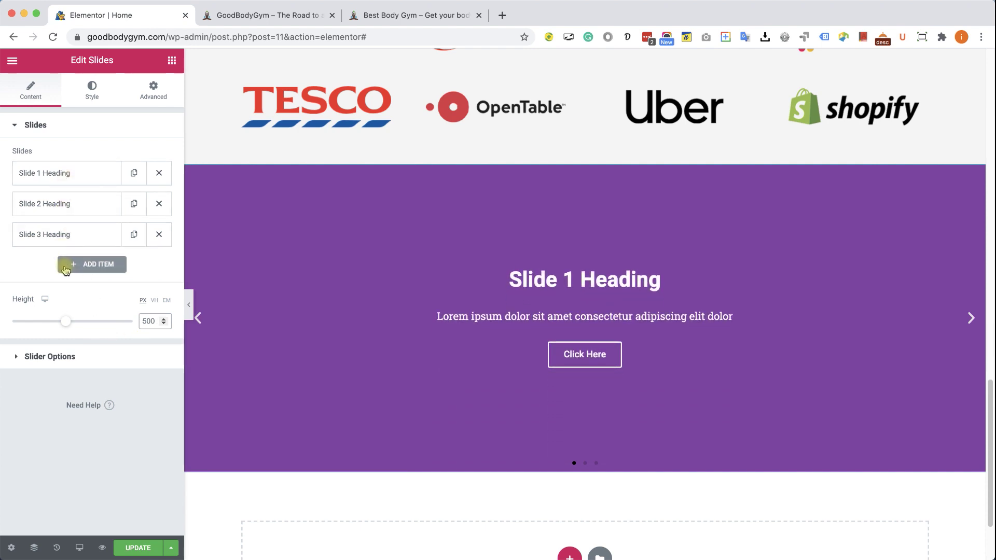
click(78, 127)
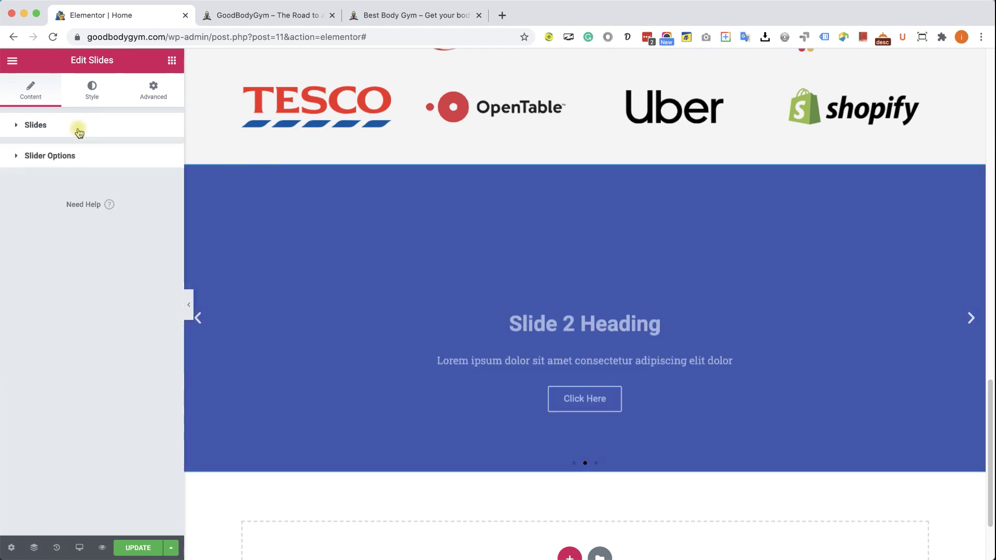
Set Slider Options Navigation to Arrows and Dots, after briefly trying Arrows and None.
click(61, 157)
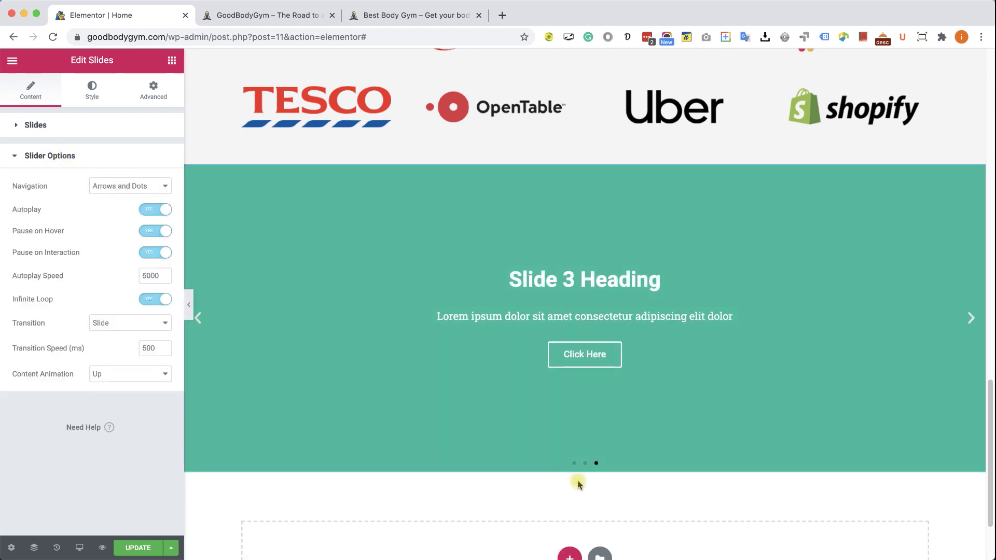
click(970, 319)
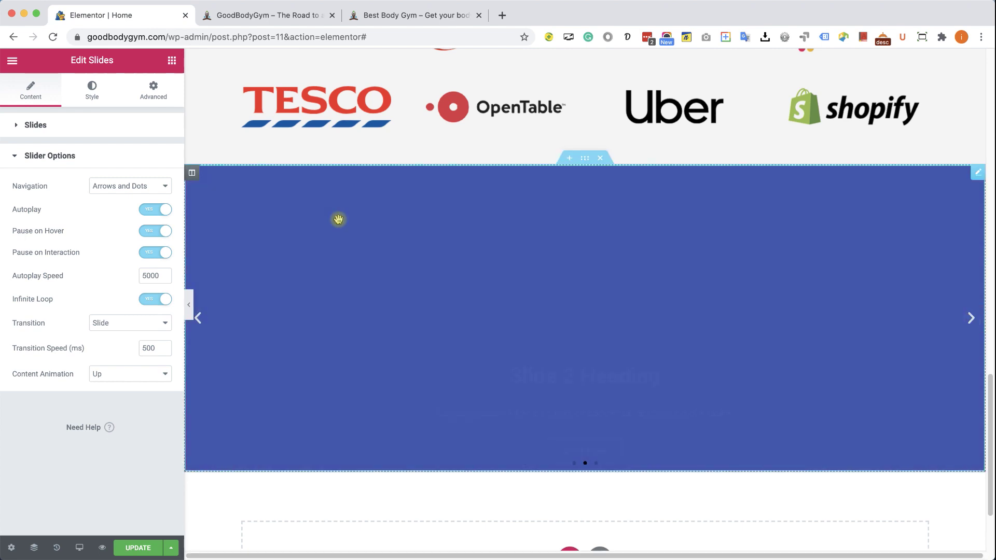
click(156, 186)
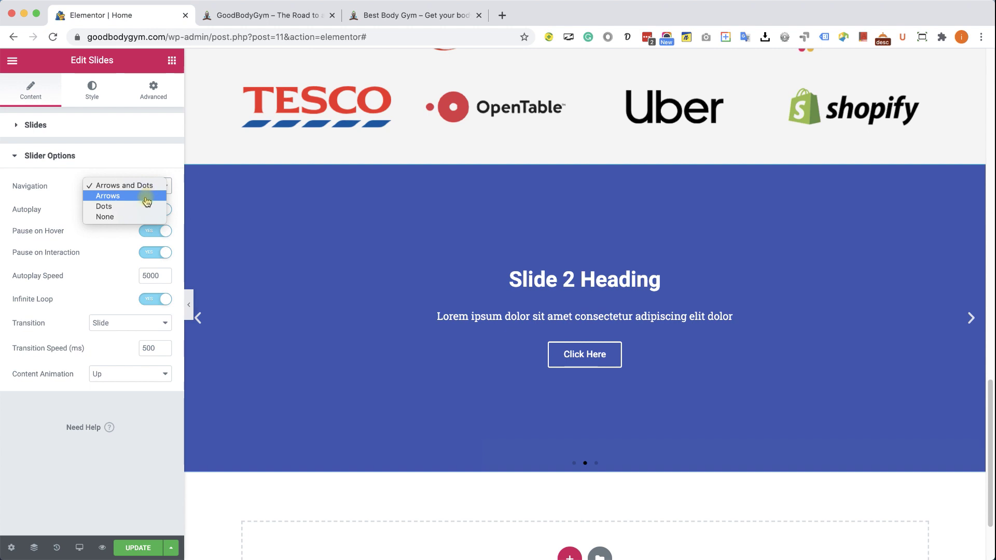
click(147, 200)
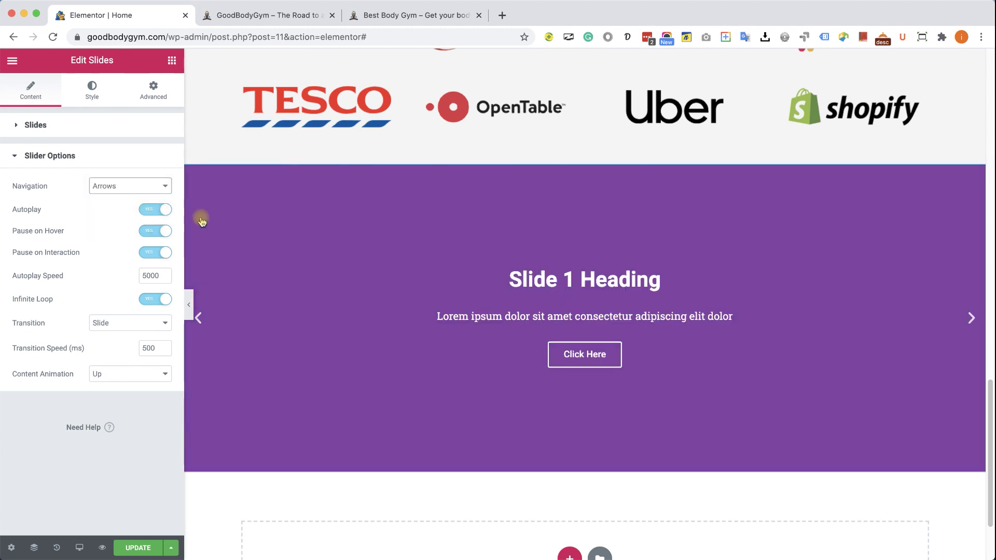
click(148, 188)
click(131, 206)
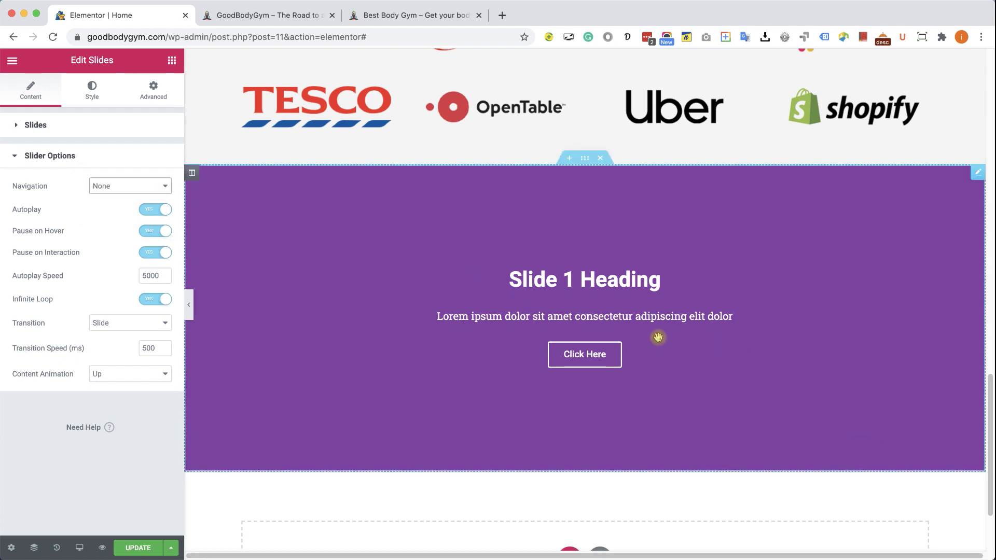
click(141, 185)
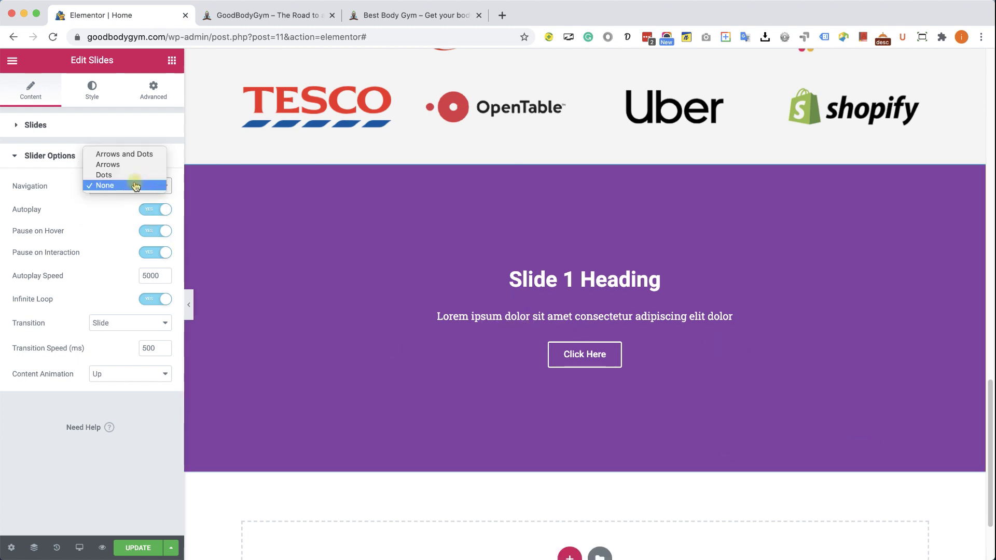
click(133, 154)
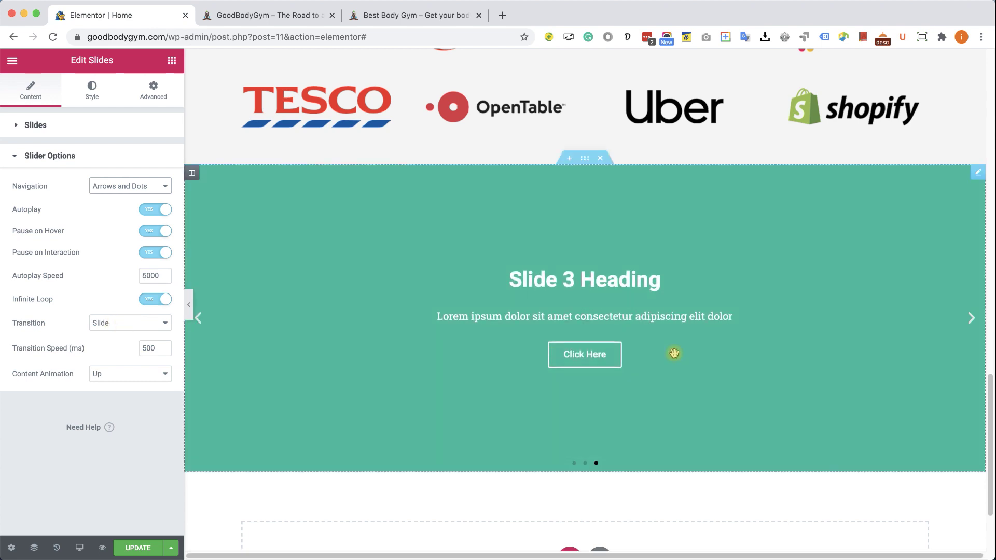
click(971, 320)
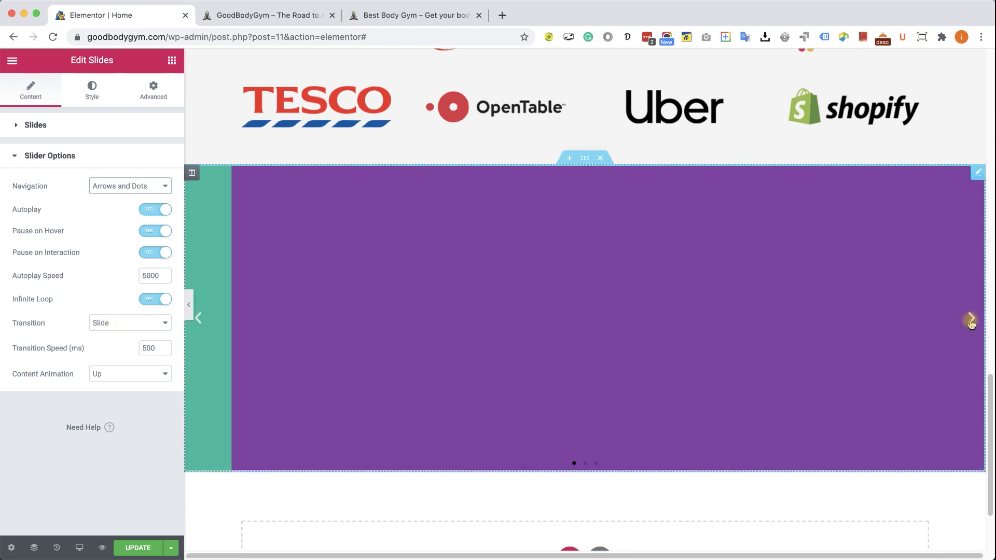
click(970, 320)
click(971, 320)
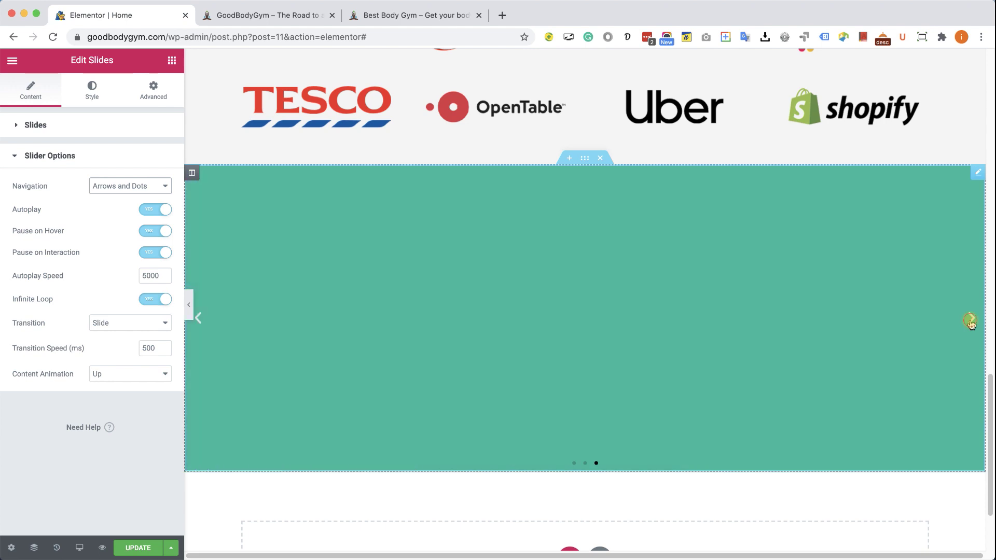
click(971, 320)
click(127, 327)
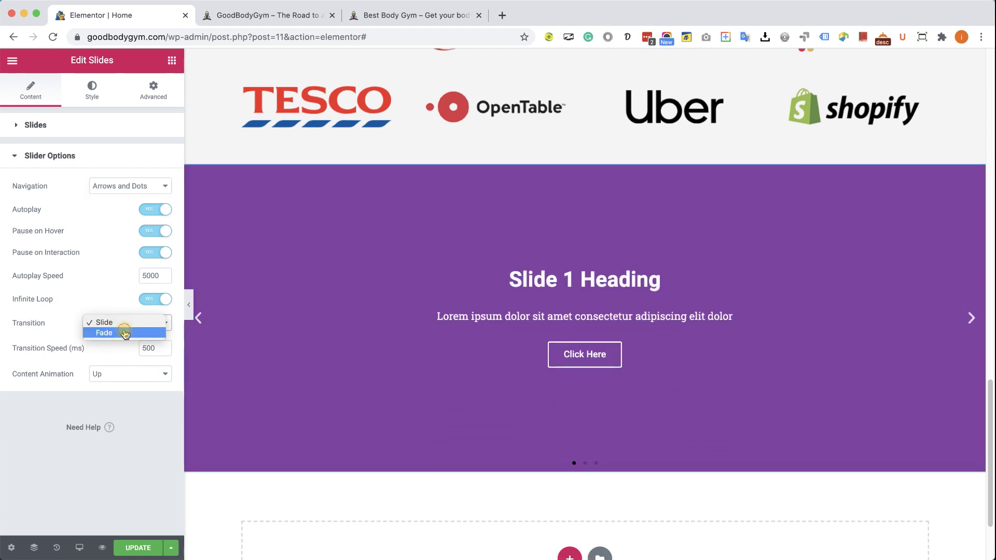
click(124, 332)
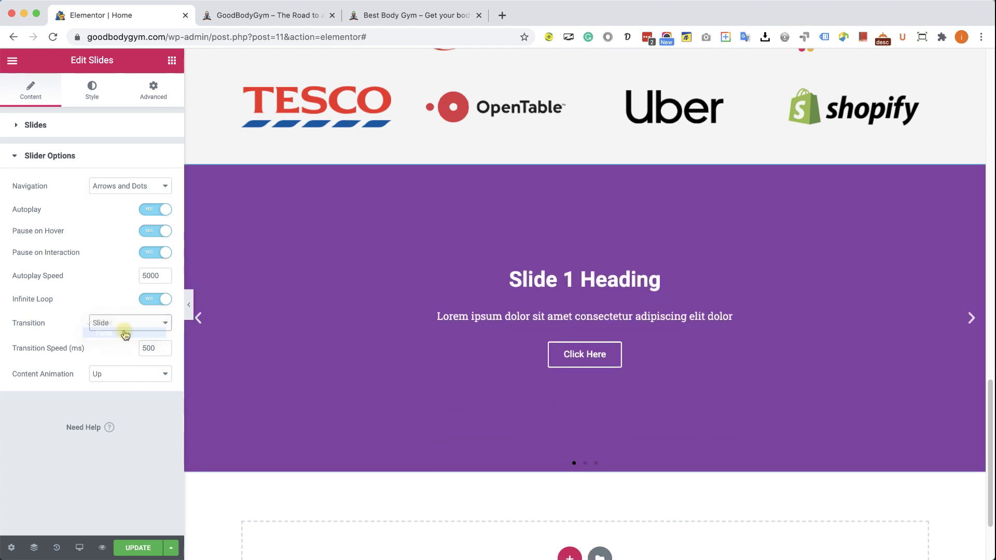
click(969, 325)
click(969, 324)
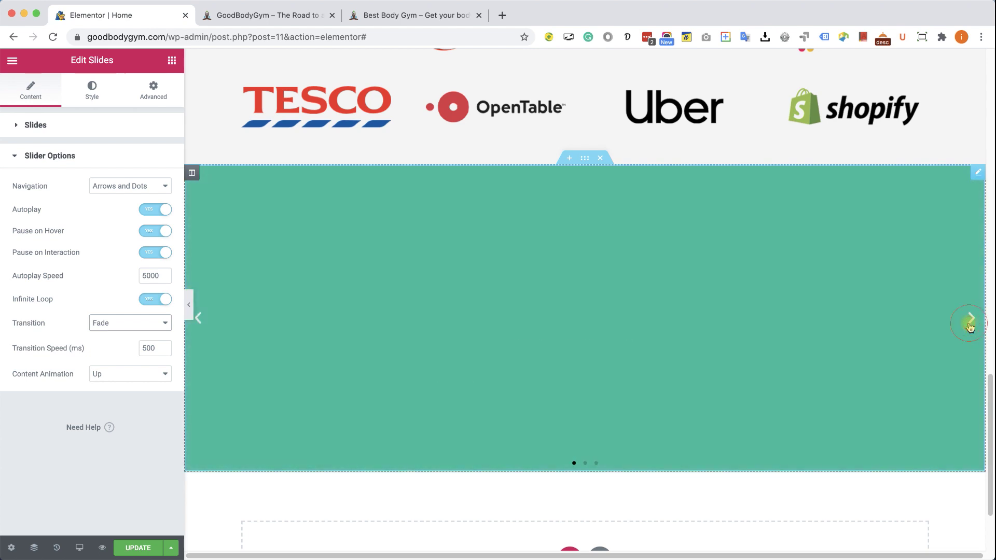
click(970, 325)
click(969, 323)
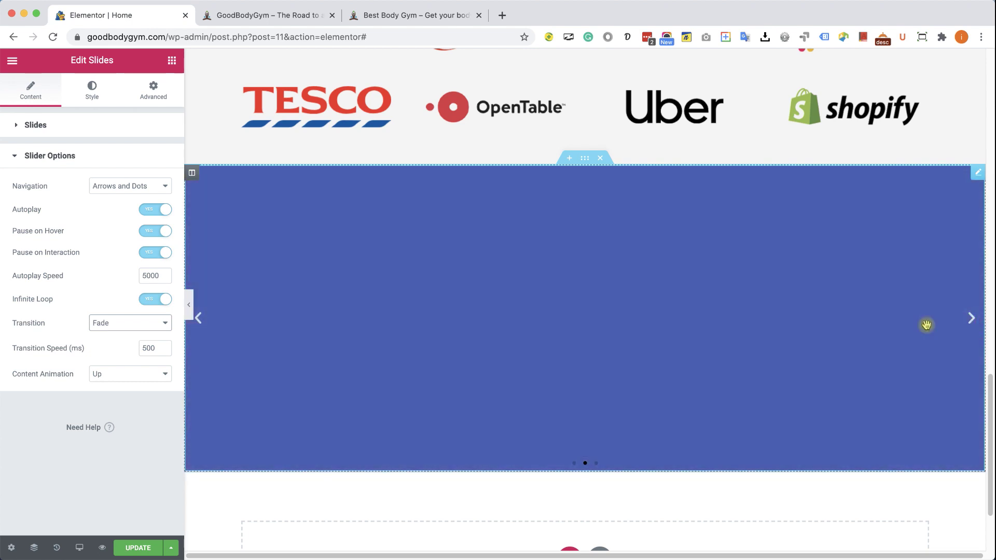
click(107, 332)
click(111, 323)
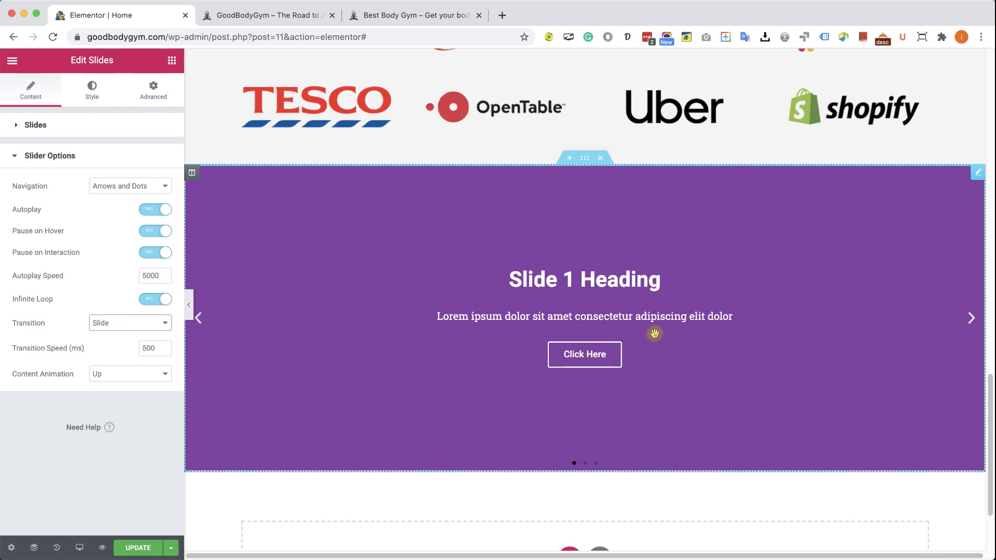
click(972, 321)
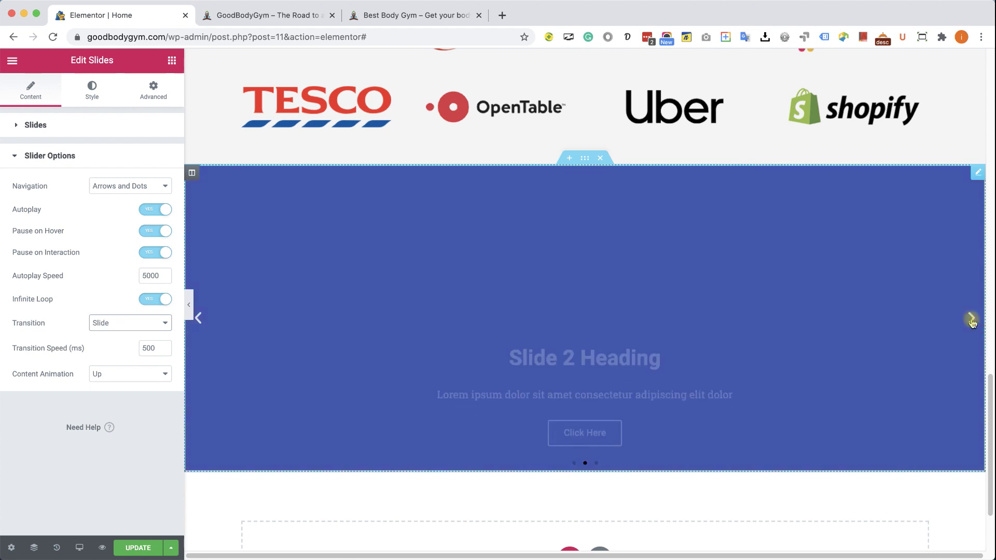
click(120, 374)
click(311, 456)
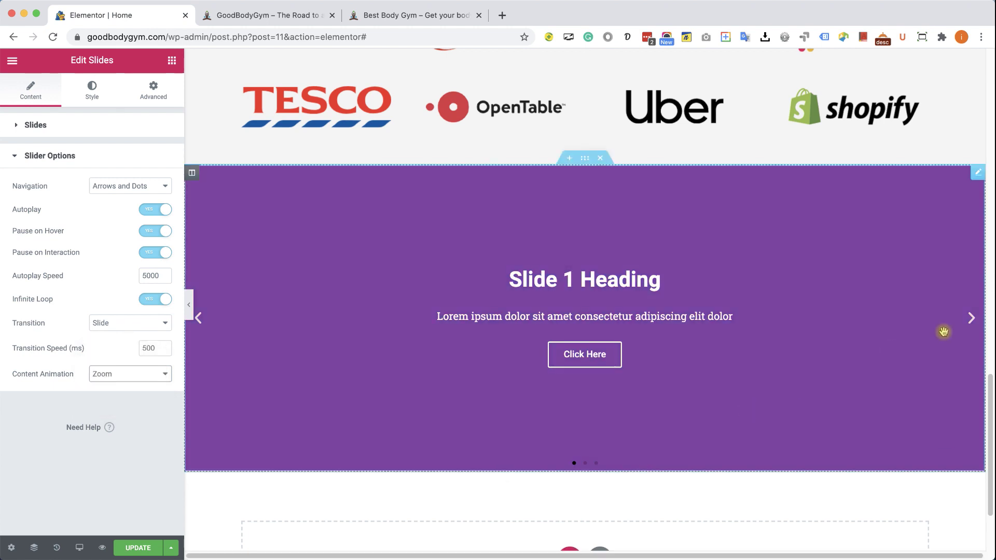
click(972, 322)
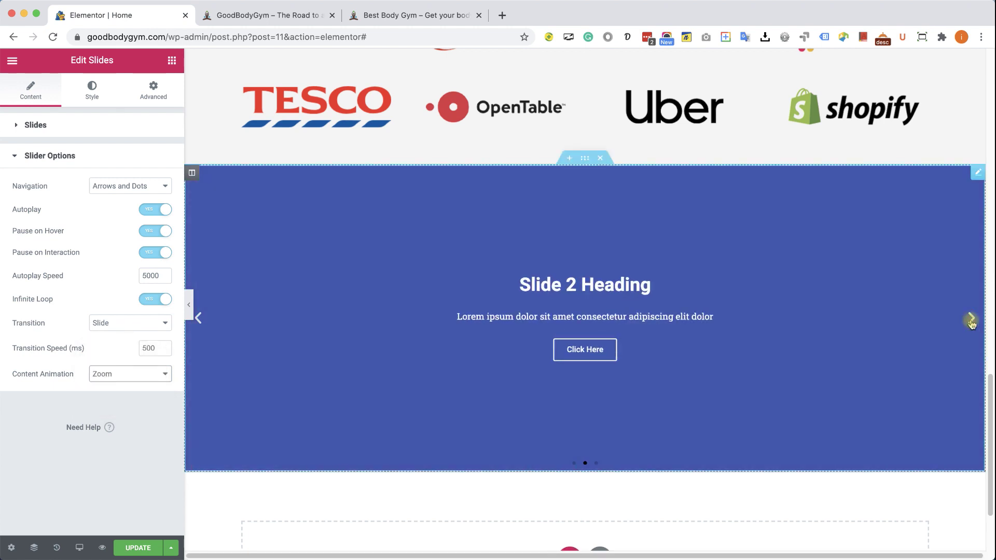
click(973, 322)
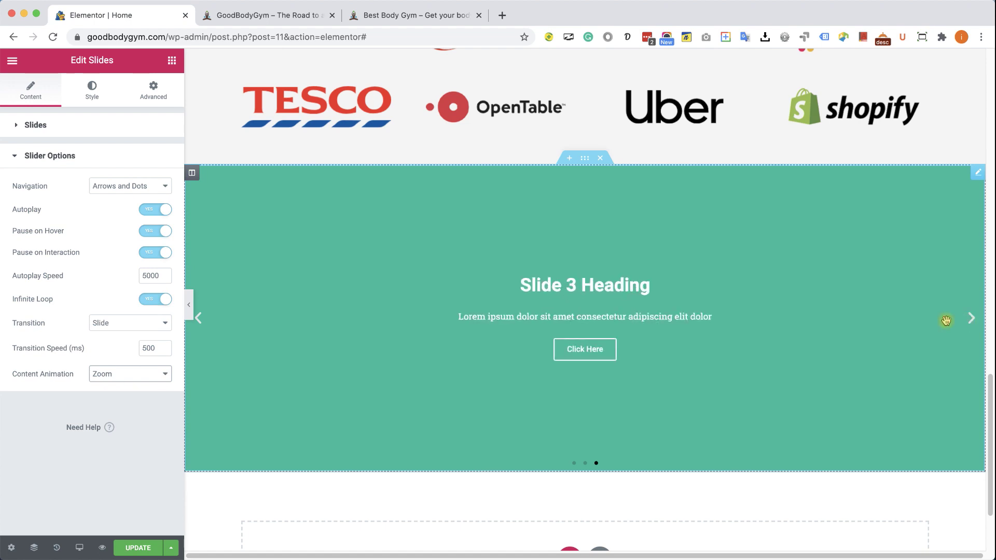
click(111, 375)
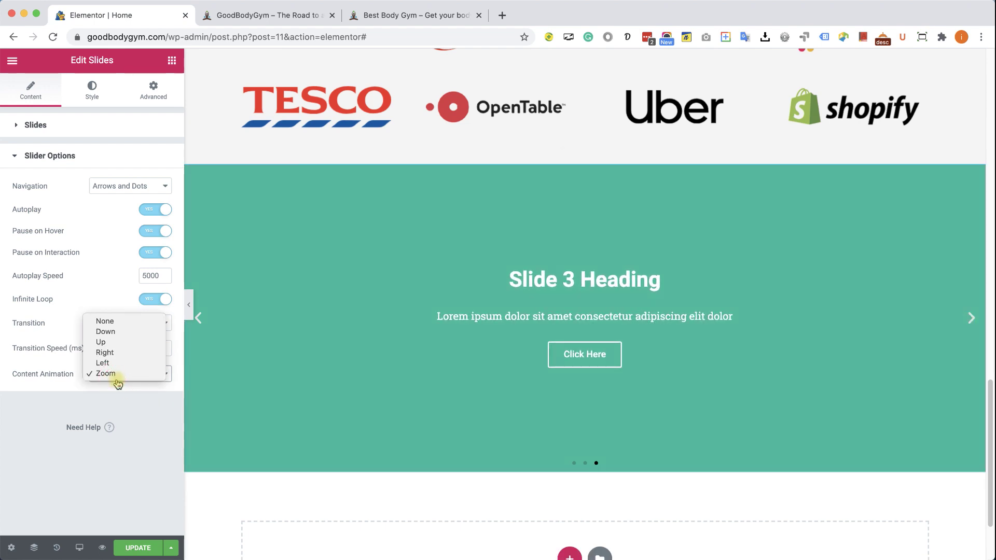
click(117, 344)
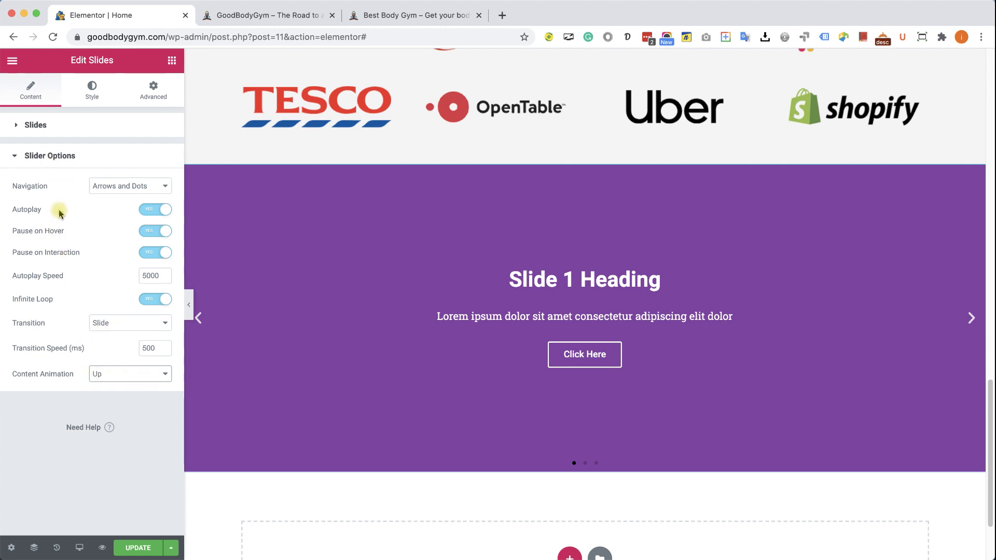
Expand the Slides list, add two extra slides, then delete them to keep three.
click(60, 161)
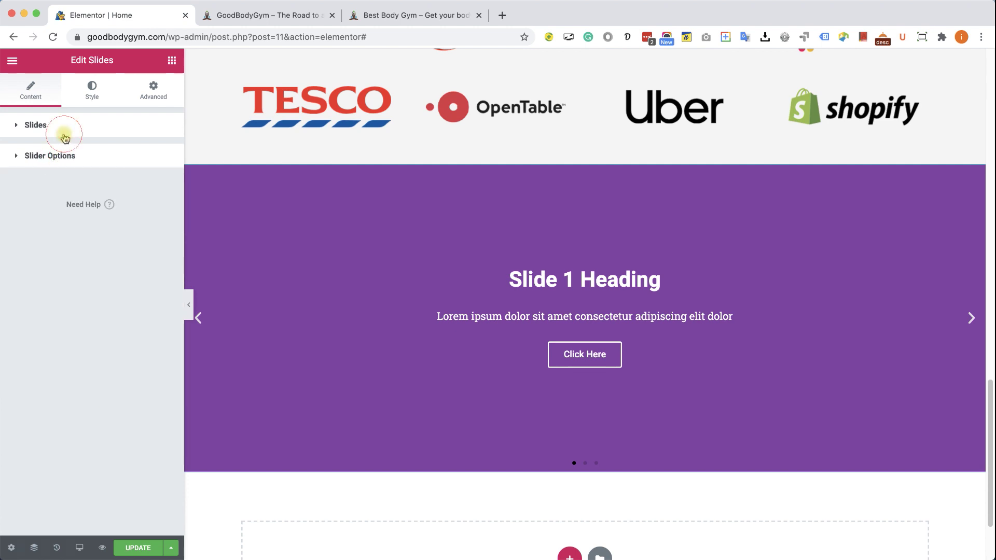
click(65, 136)
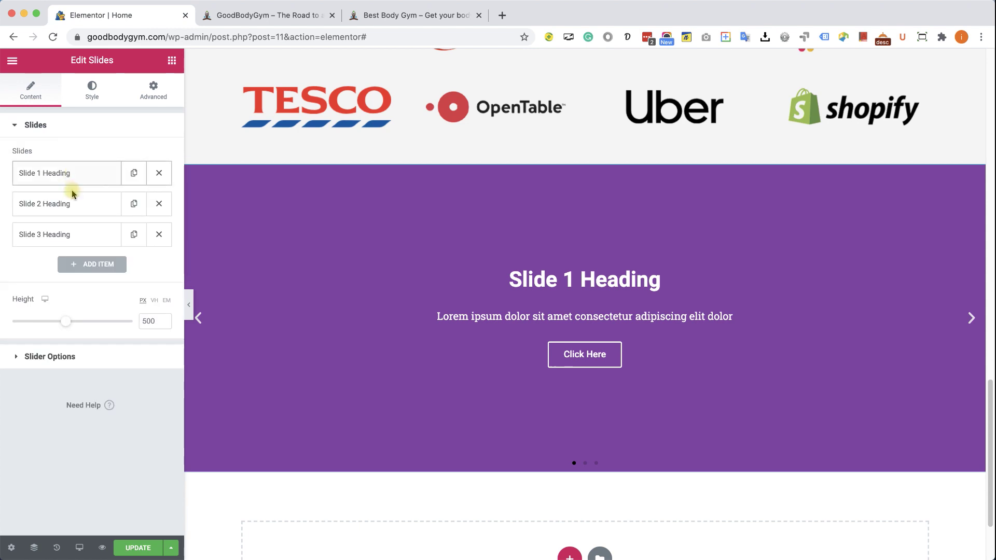
click(82, 265)
click(85, 269)
click(82, 293)
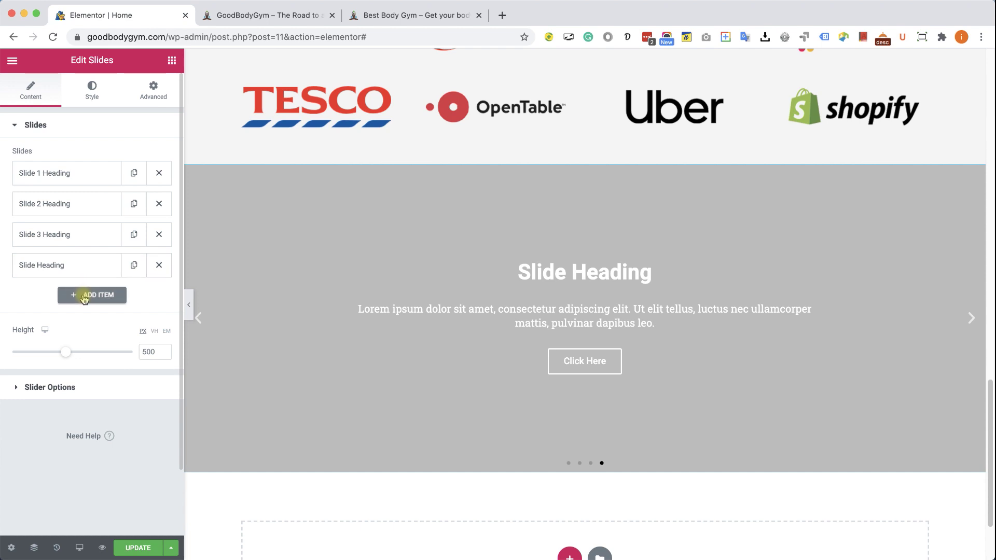
click(82, 301)
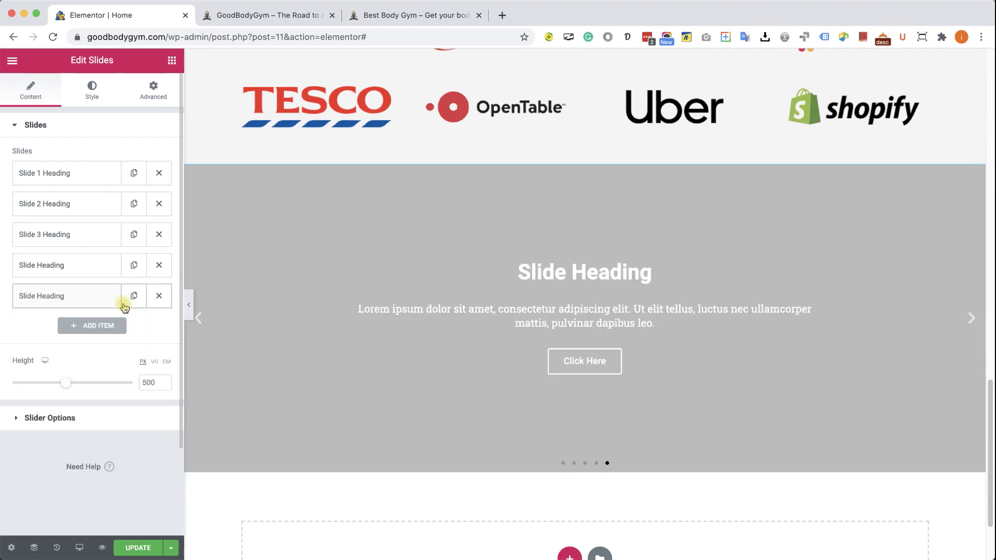
click(157, 296)
click(158, 266)
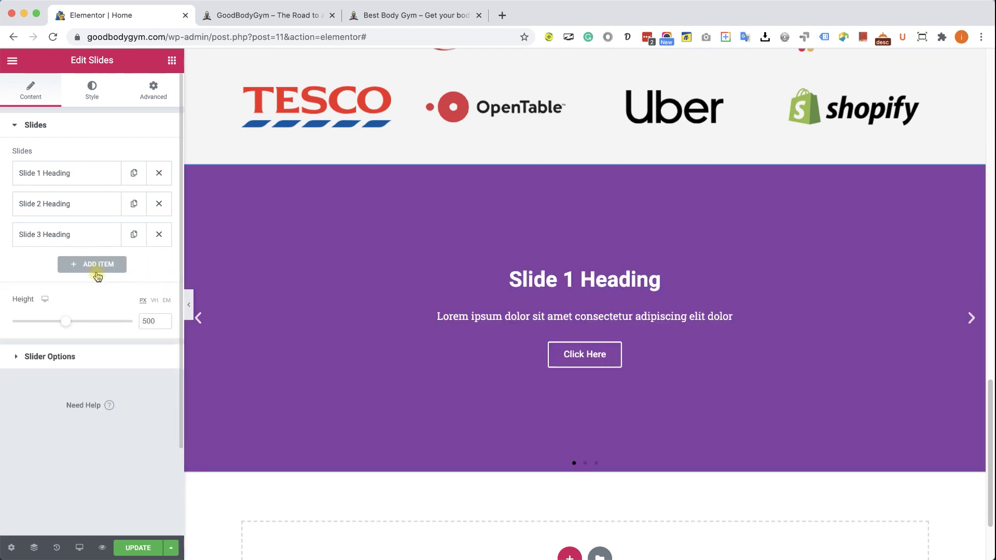
Give Slide 1 the light blue #6EC1E4 background colour.
click(95, 178)
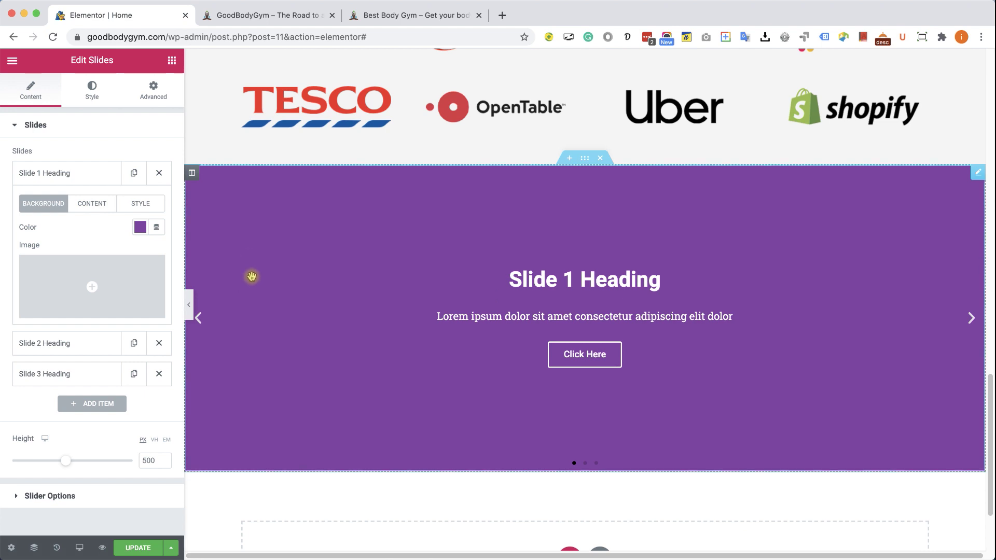
click(139, 231)
click(114, 256)
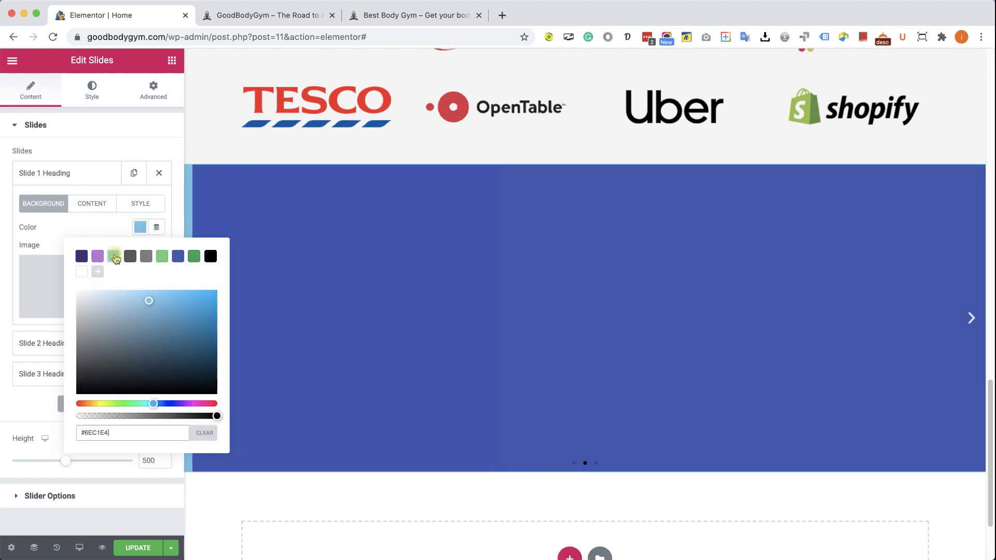
click(139, 227)
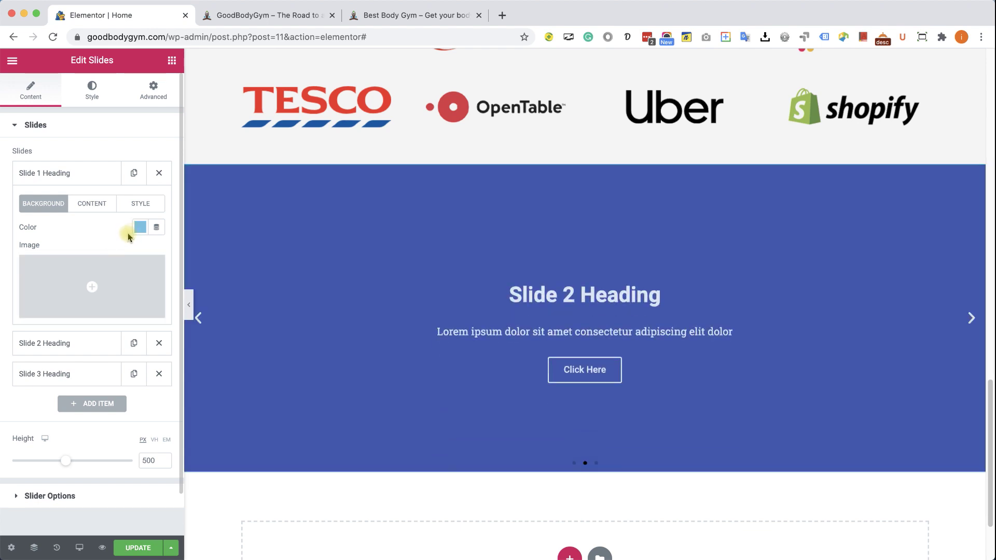
Set the woman-lifting-weights photo as Slide 1's background image.
click(108, 287)
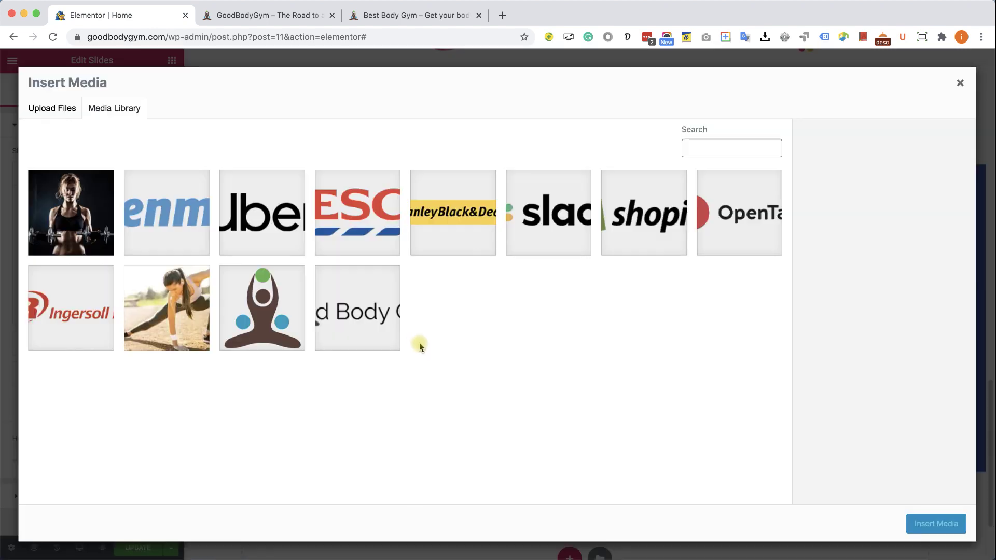
click(73, 210)
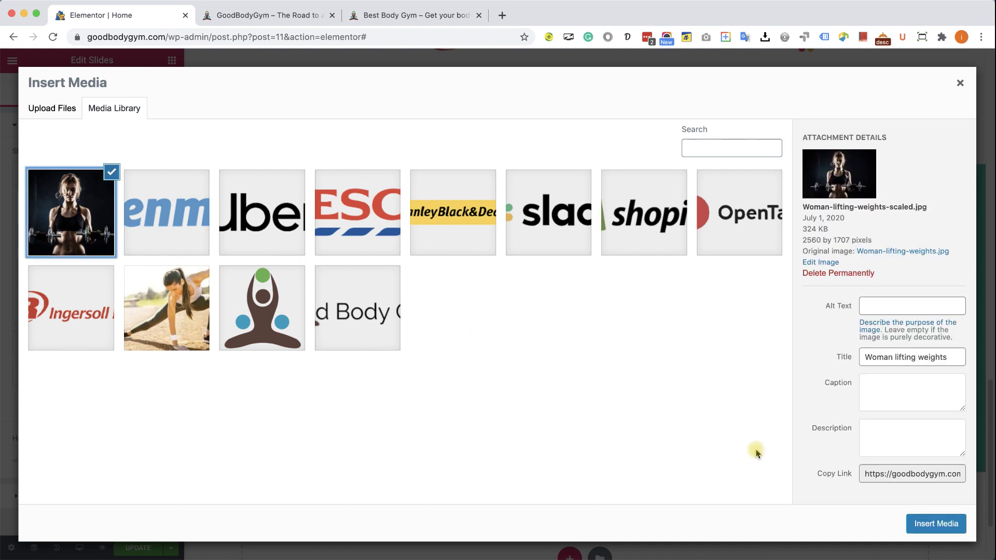
click(917, 524)
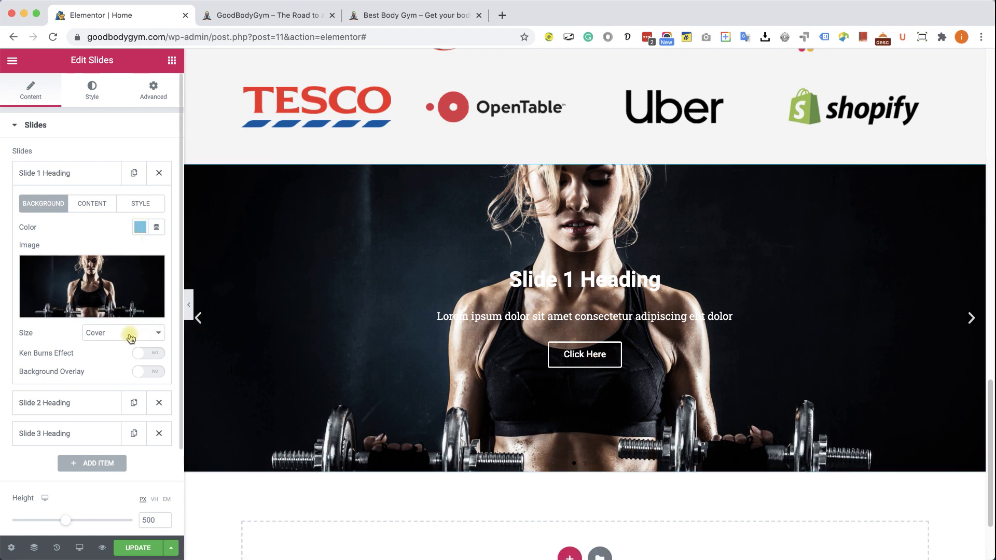
Enable Ken Burns on Slide 1 with Zoom Direction In, after briefly trying Out.
click(154, 357)
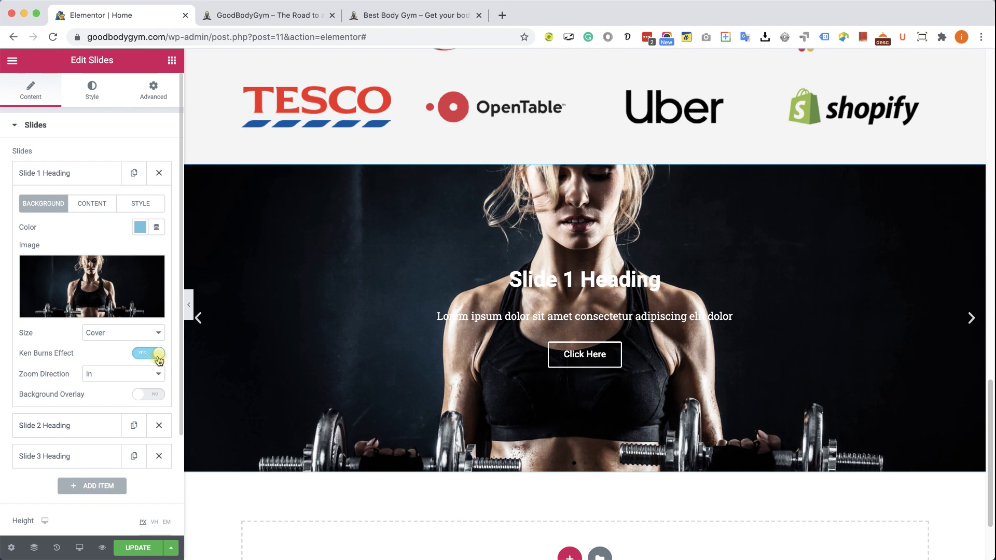
click(136, 374)
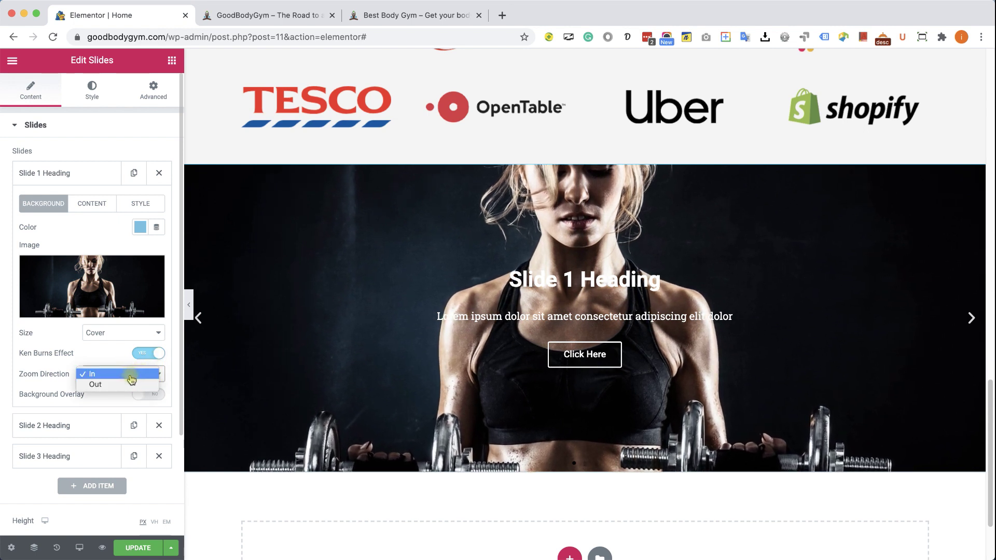
click(128, 384)
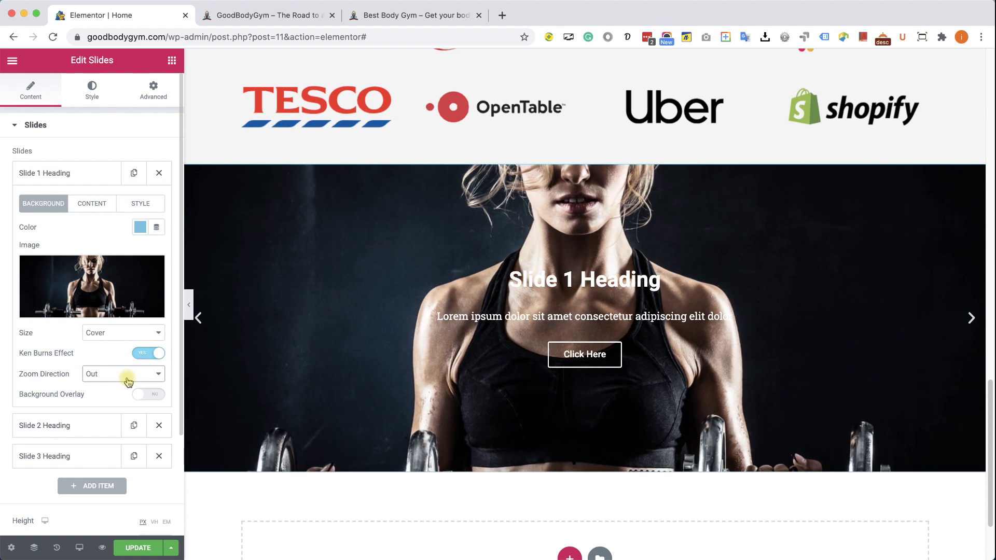
click(128, 378)
click(137, 367)
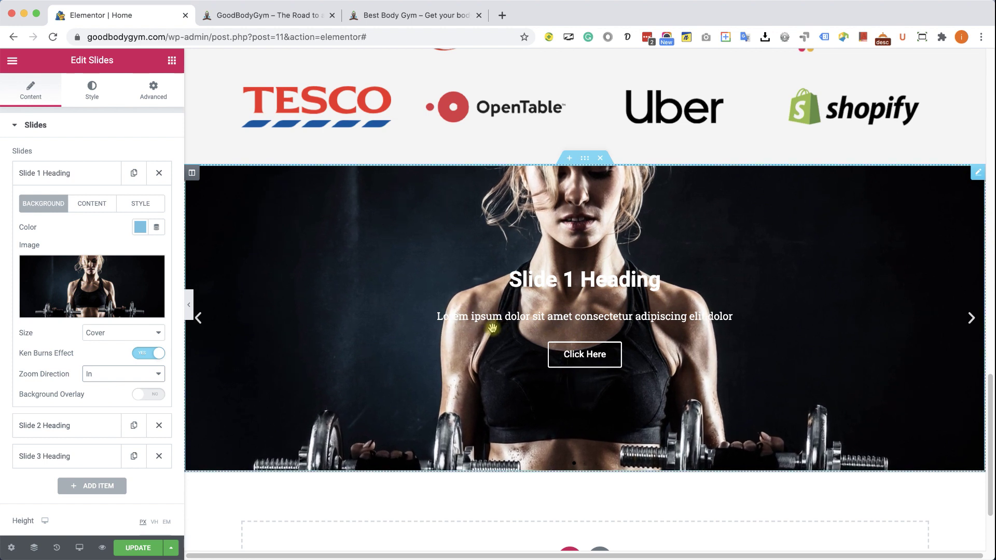
Add a partly transparent dark purple background overlay to Slide 1.
click(154, 395)
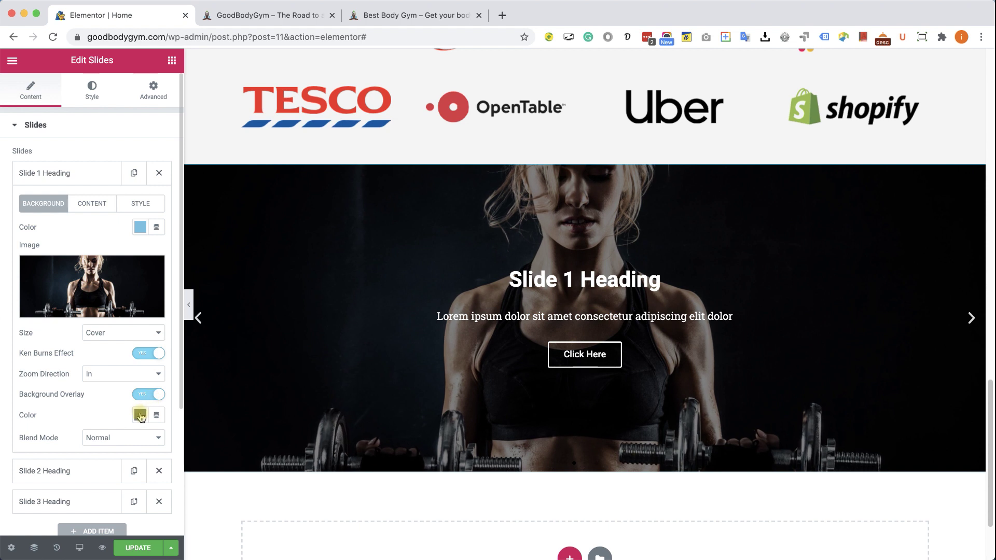
click(141, 415)
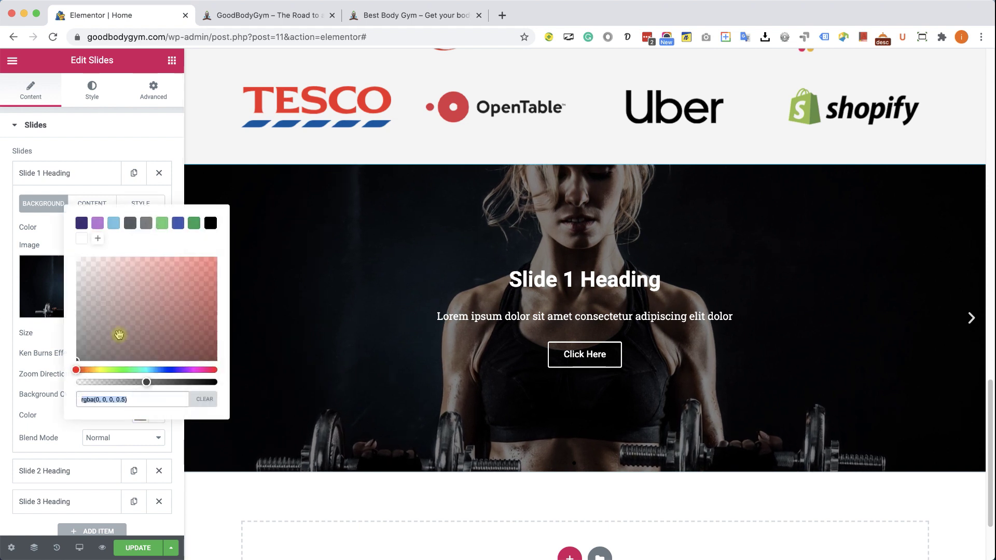
click(84, 227)
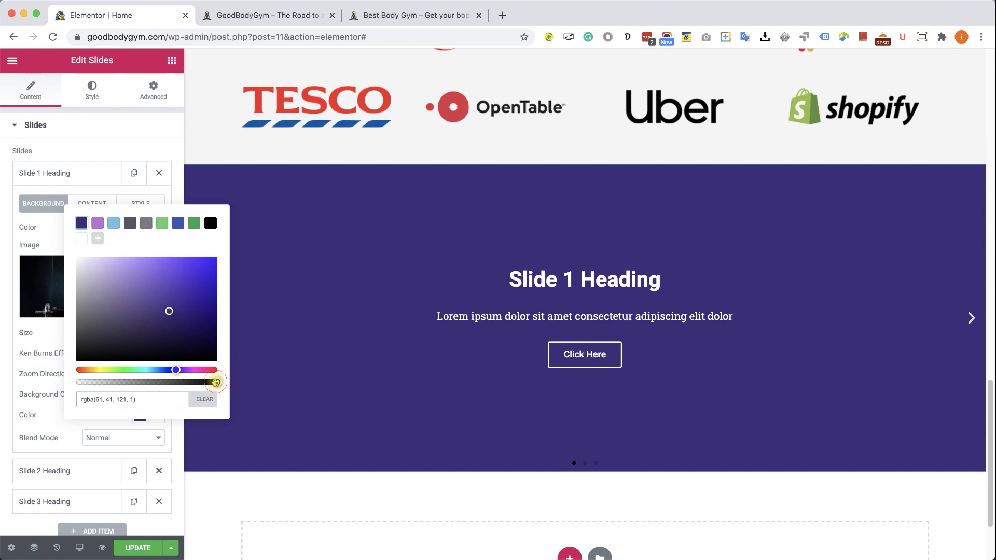
drag(216, 383, 197, 381)
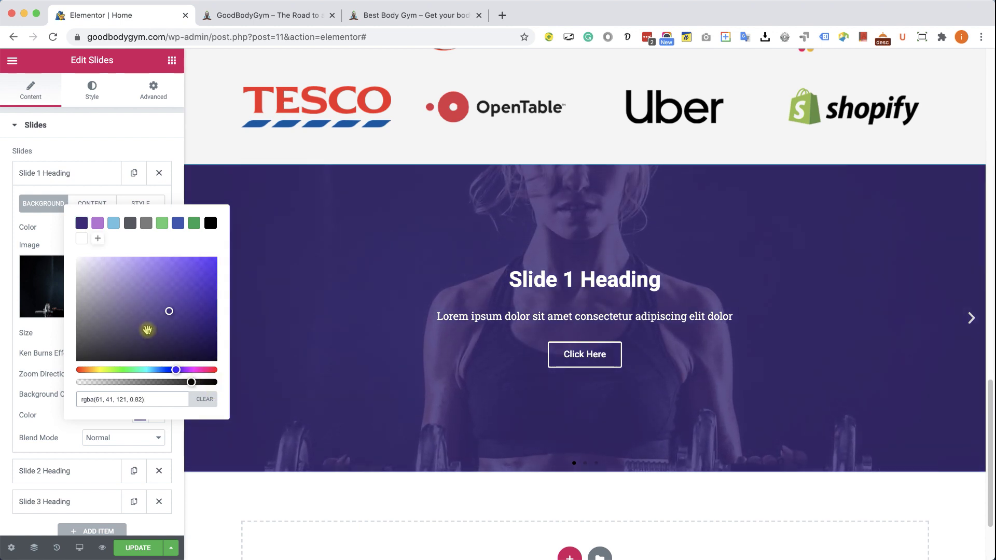
click(51, 425)
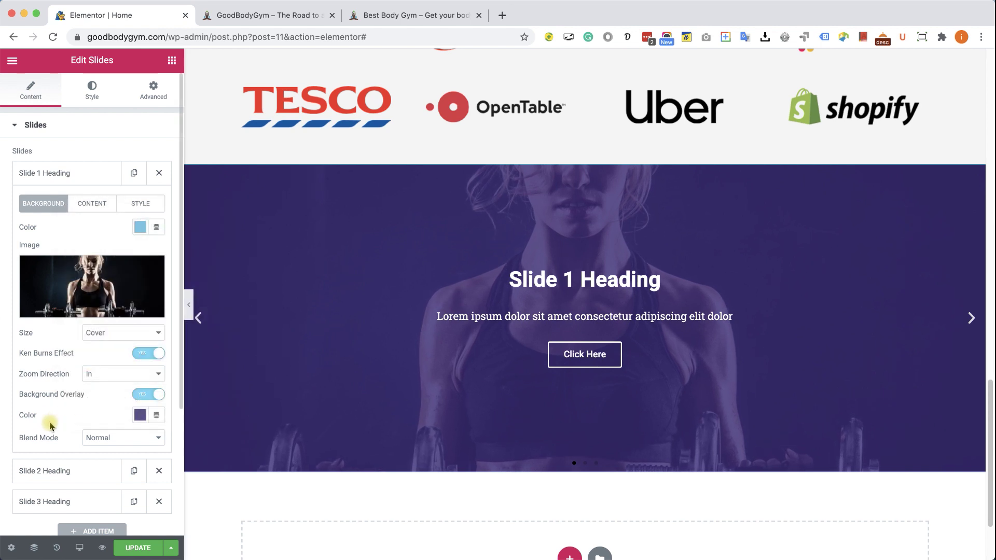
Set the overlay Blend Mode to Normal after trying Overlay and Screen.
click(137, 438)
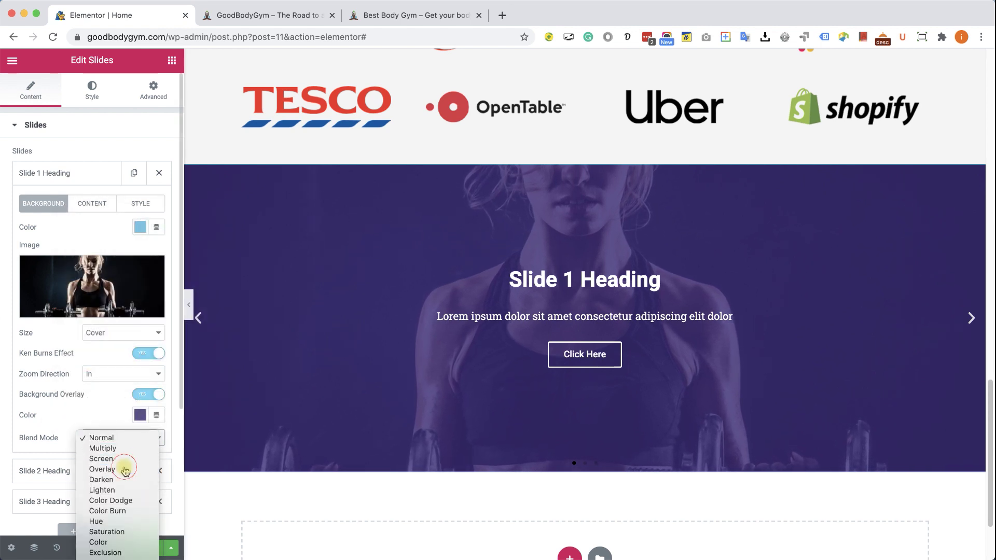
click(126, 469)
click(128, 441)
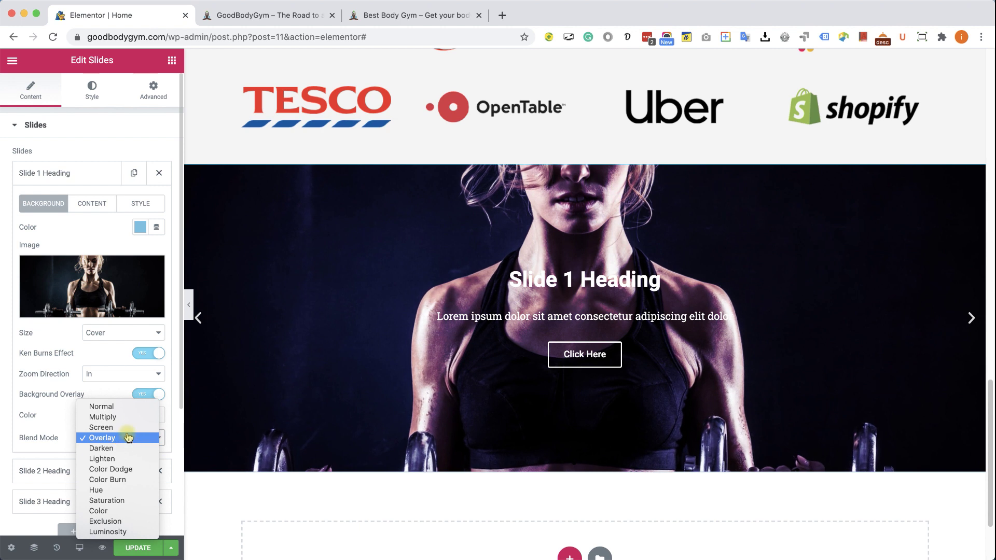
click(127, 428)
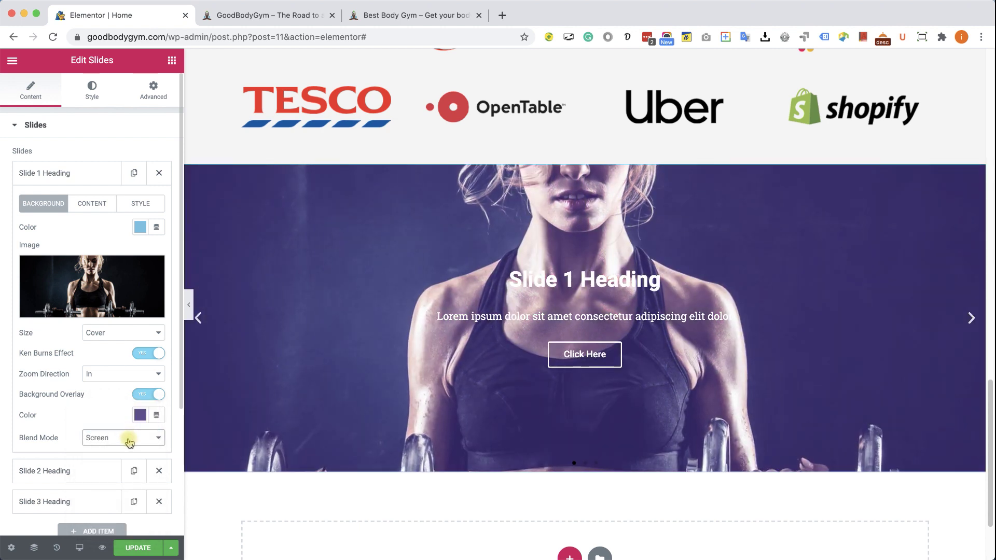
click(129, 442)
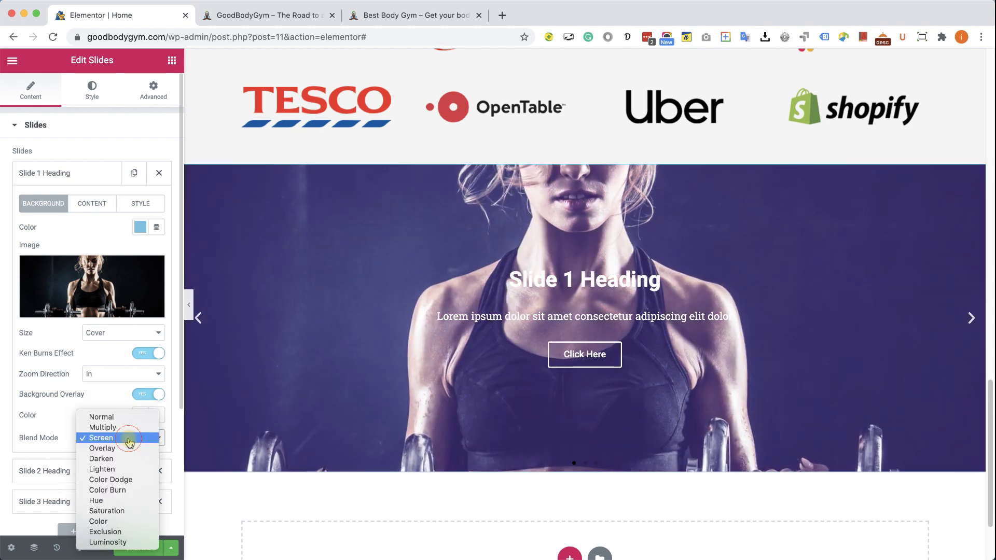
key(Escape)
click(133, 427)
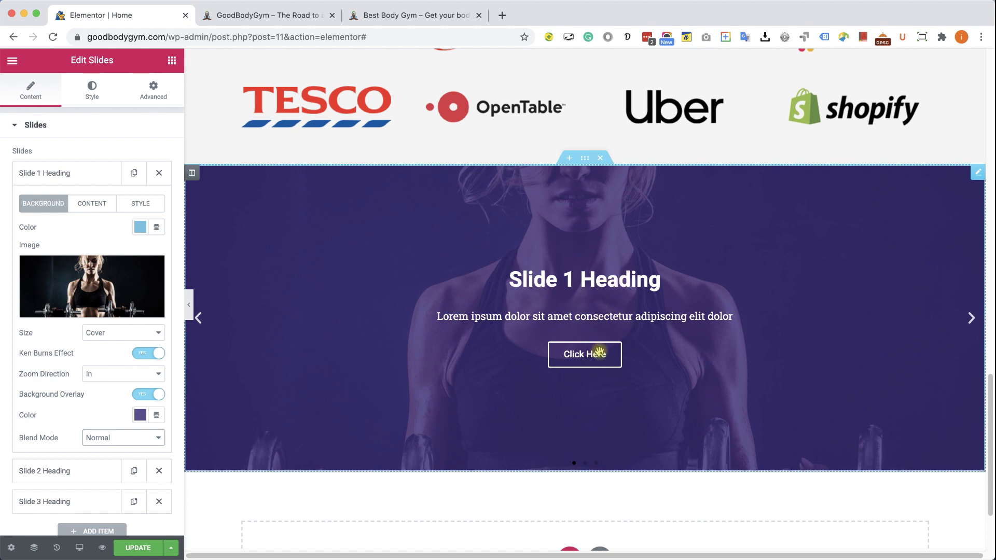
Replace the first slide's title with 'Jessica'.
click(91, 204)
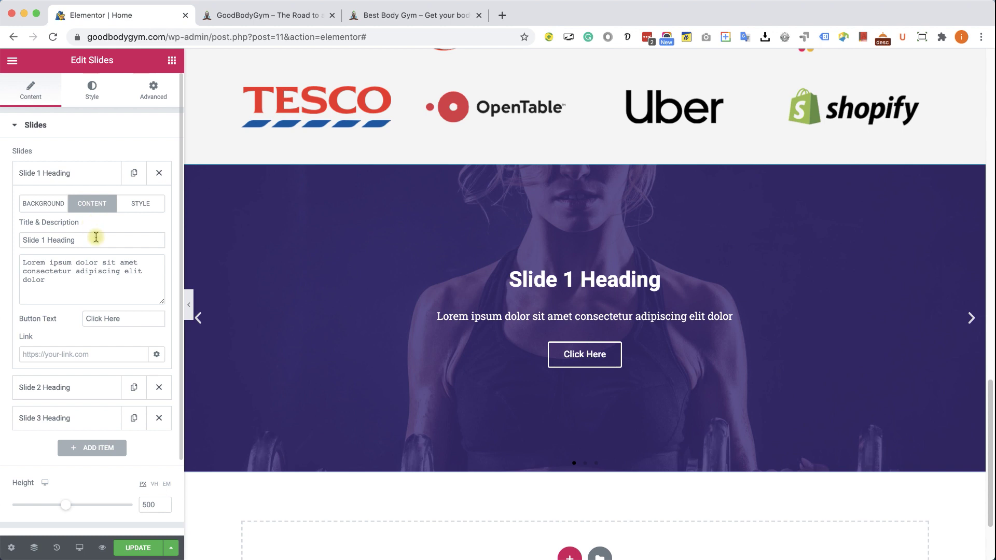
drag(96, 237, 13, 241)
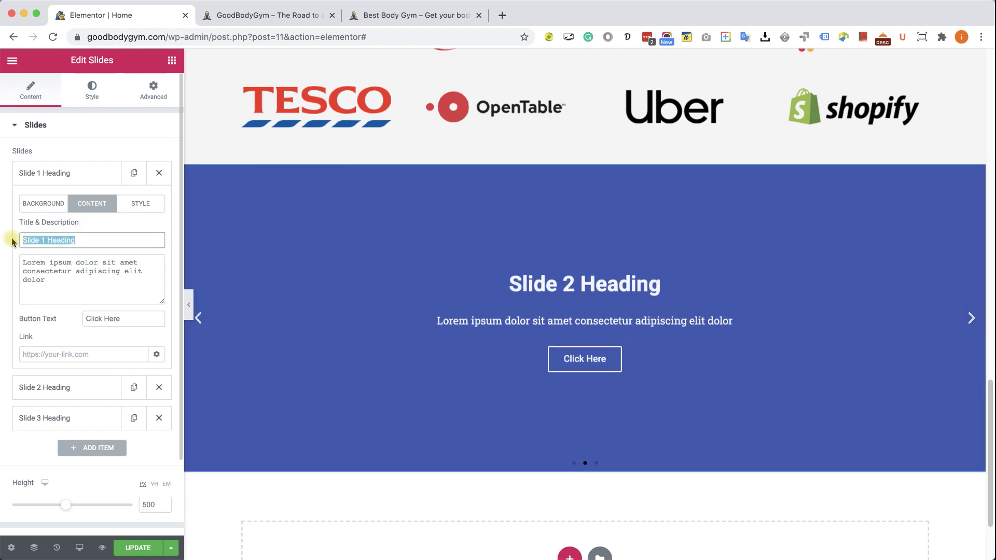
text(jessi)
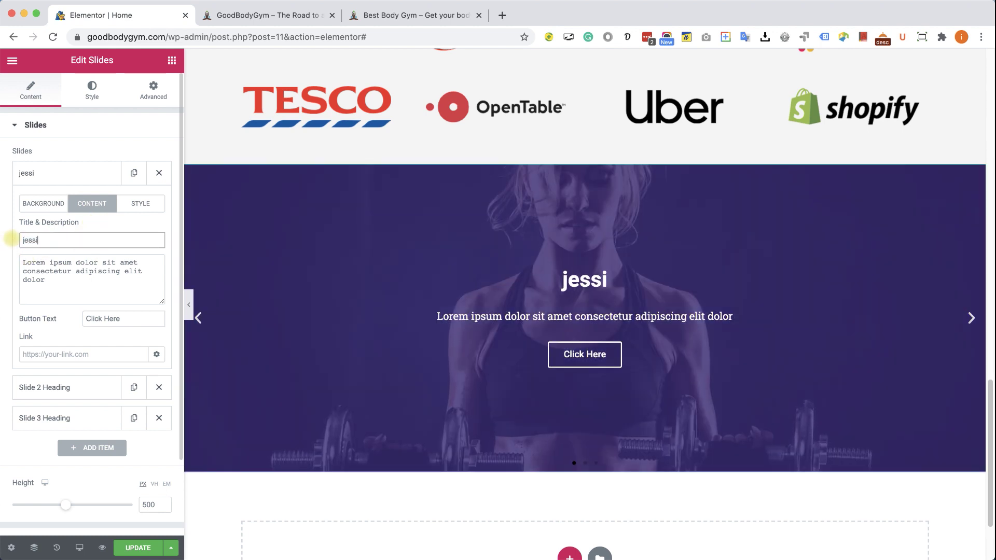
key(BackSpace)
key(BackSpace)
key(BackSpace)
key(BackSpace)
key(BackSpace)
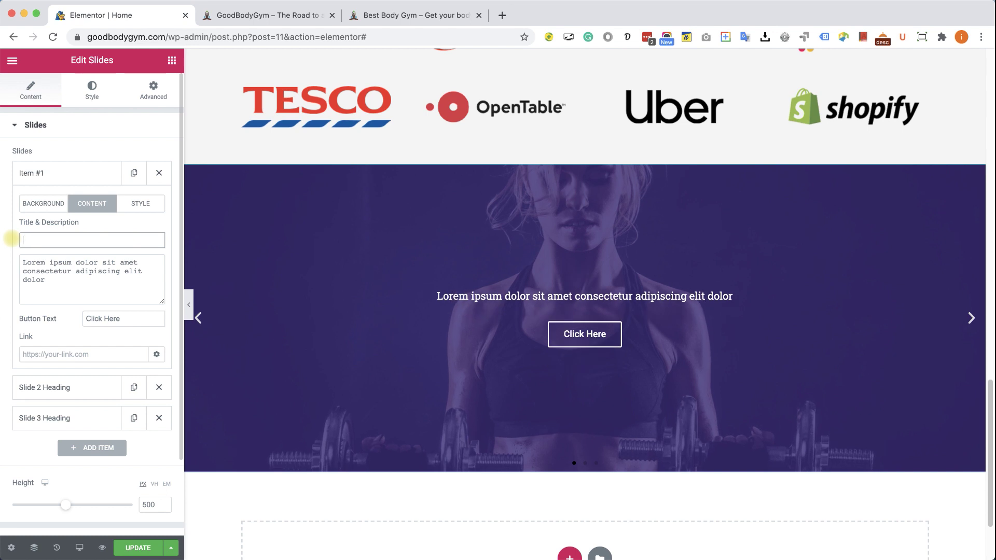
text(Jessica)
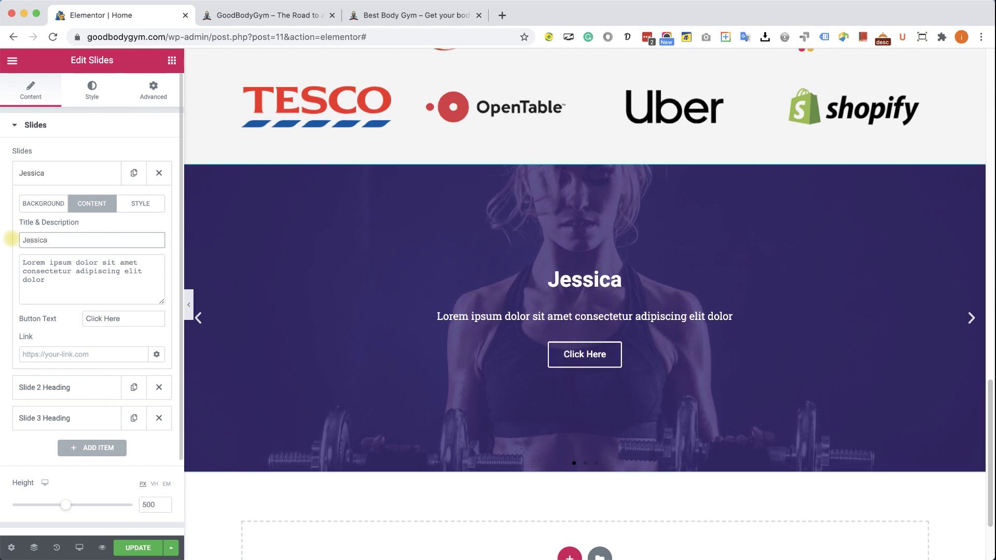
Paste the copied text into the description twice and clear the button label.
drag(54, 271, 41, 263)
key(super+c)
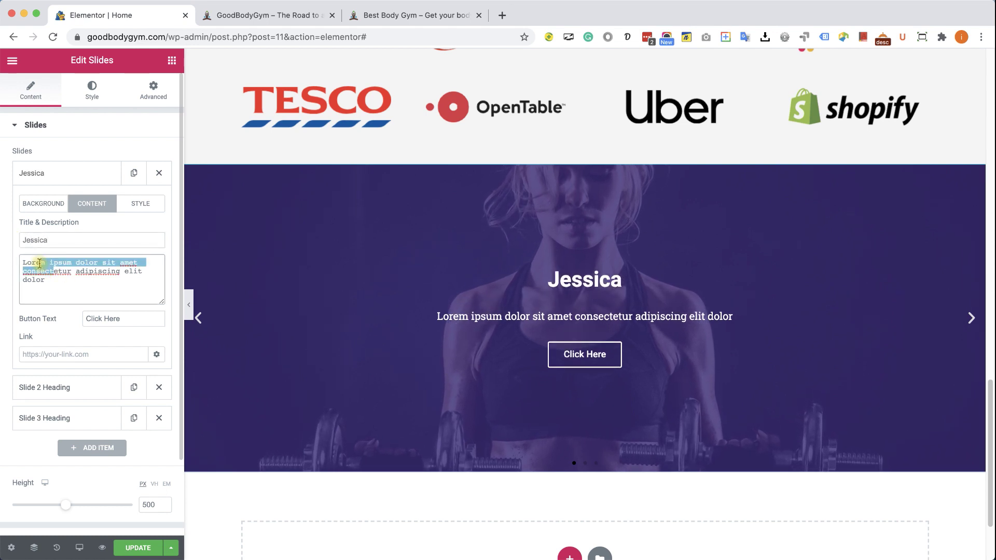
click(50, 269)
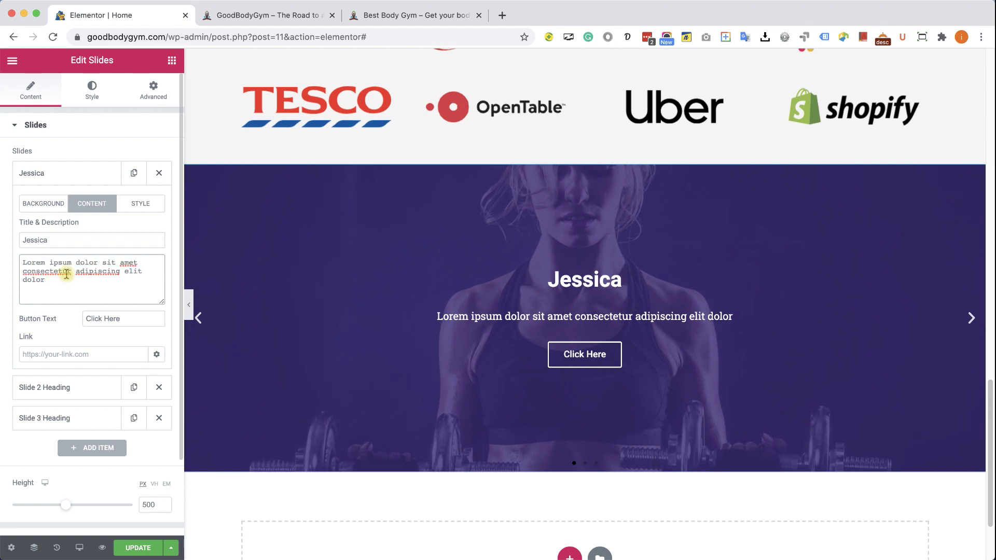
key(super+v)
key(super+v)
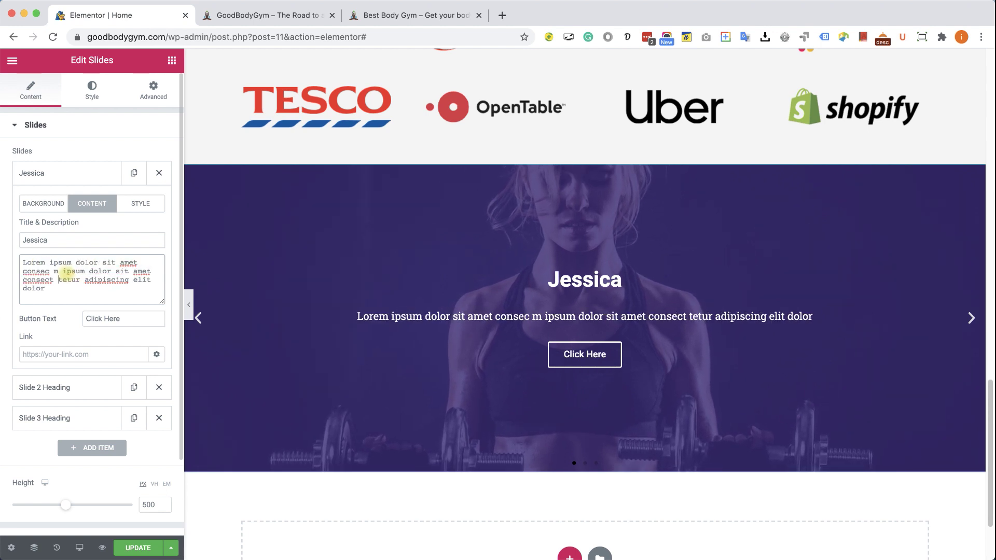
key(super+v)
key(super+v)
key(super+v)
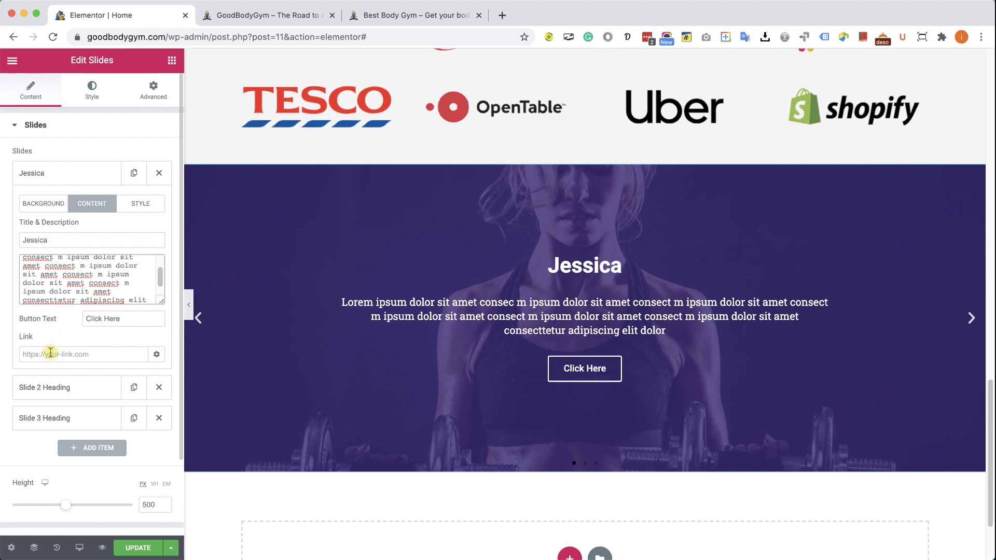
triple_click(136, 319)
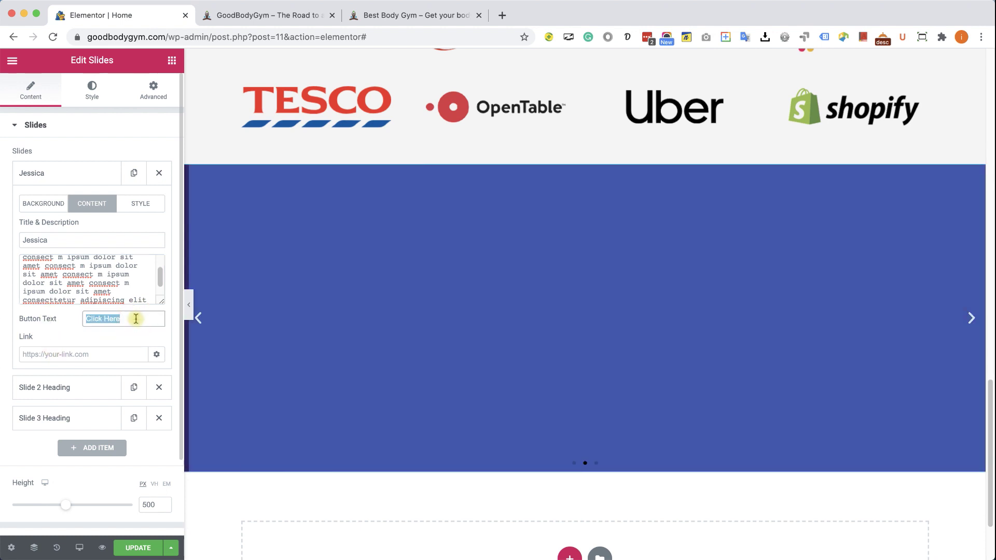
key(BackSpace)
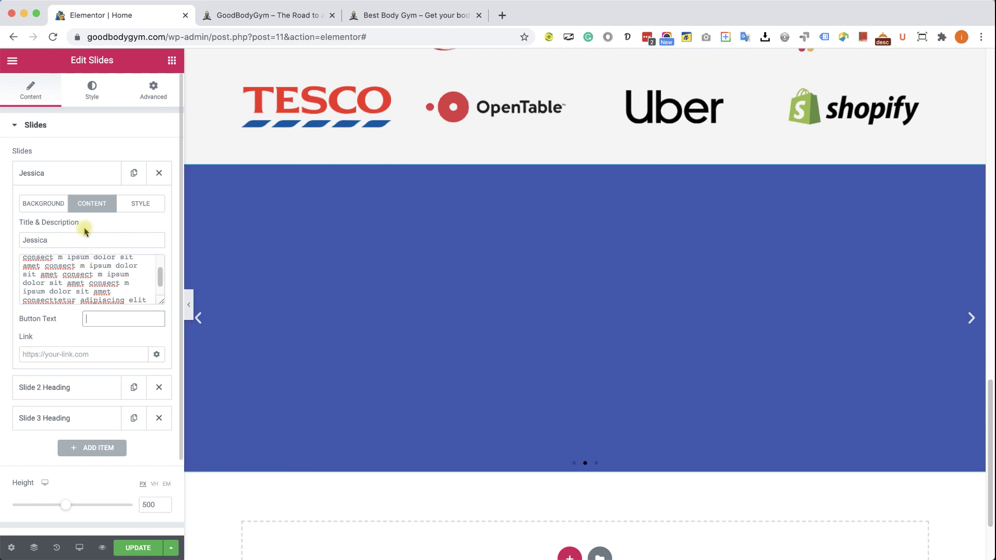
Give slide two the Man pushups.jpg background with Ken Burns zoom enabled.
click(80, 182)
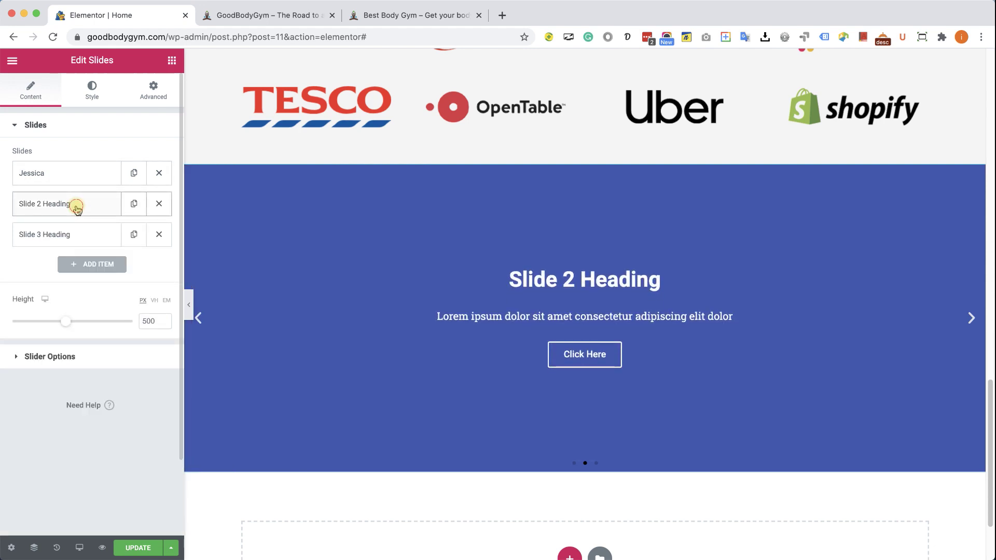
click(77, 208)
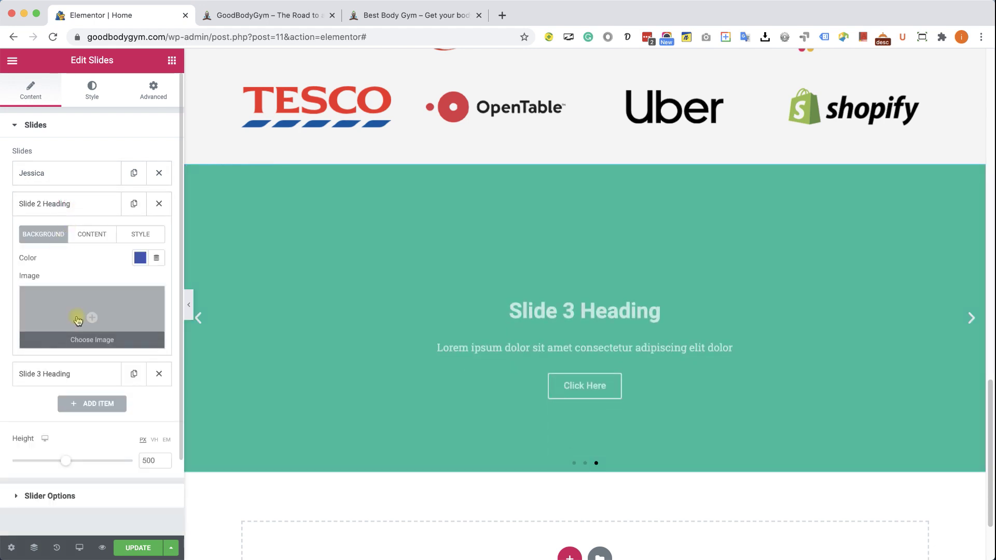
click(79, 319)
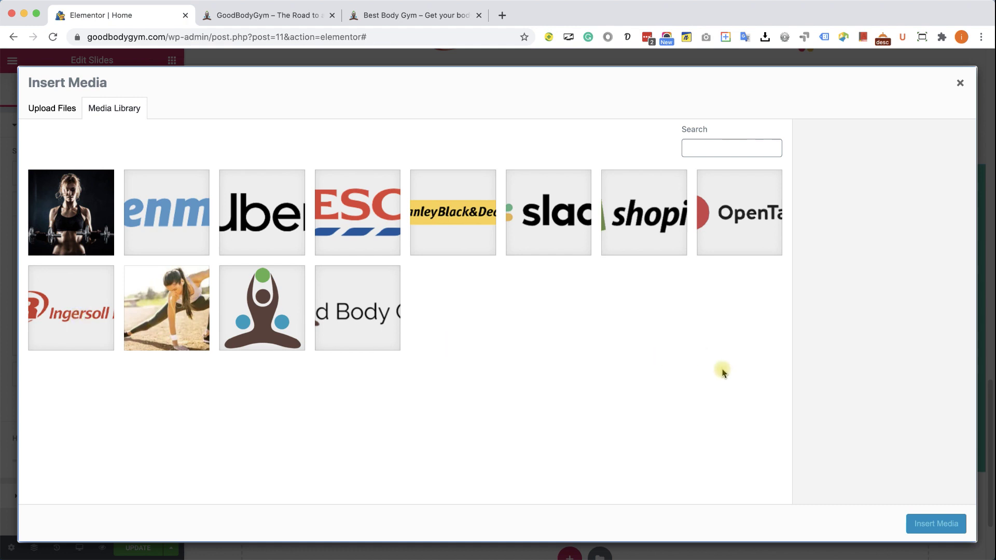
click(20, 558)
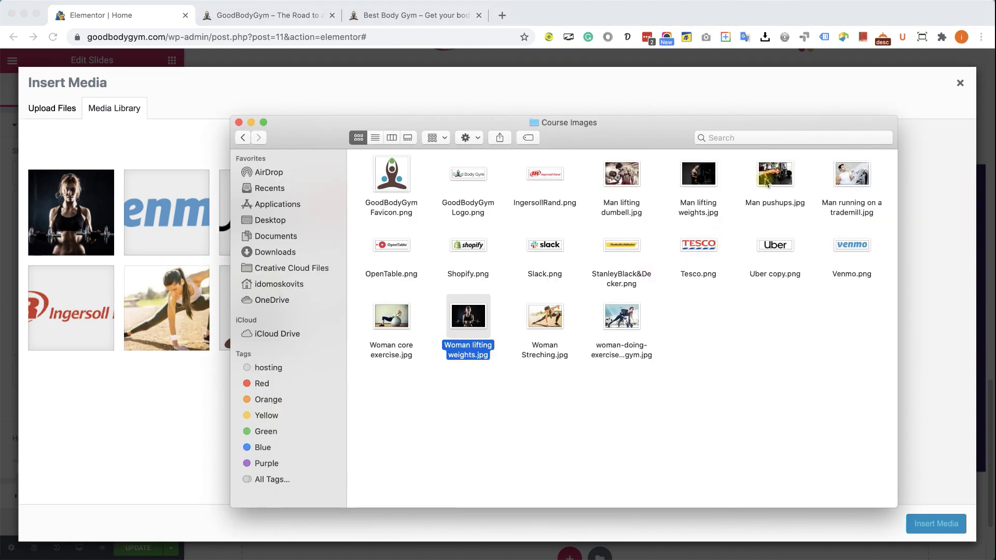
drag(775, 174, 257, 393)
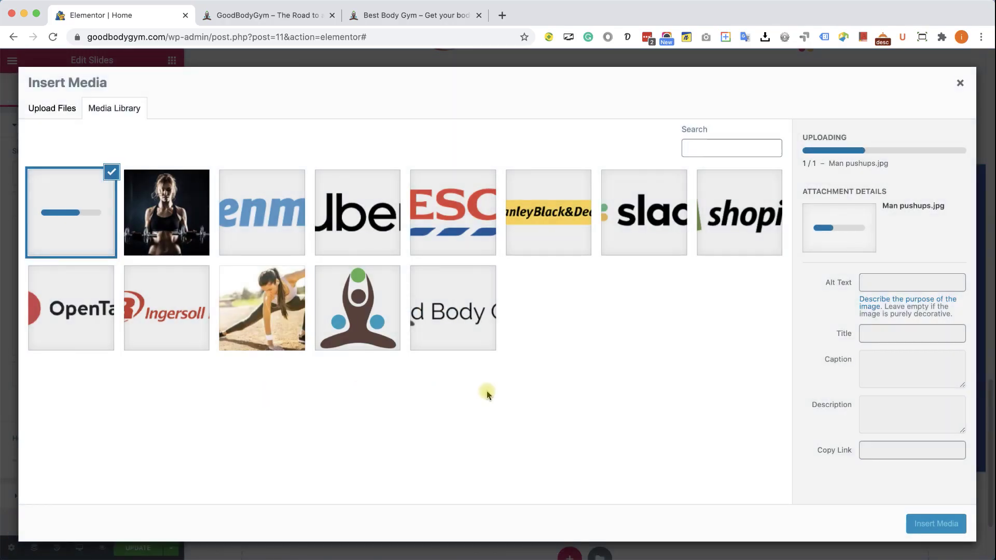
click(931, 522)
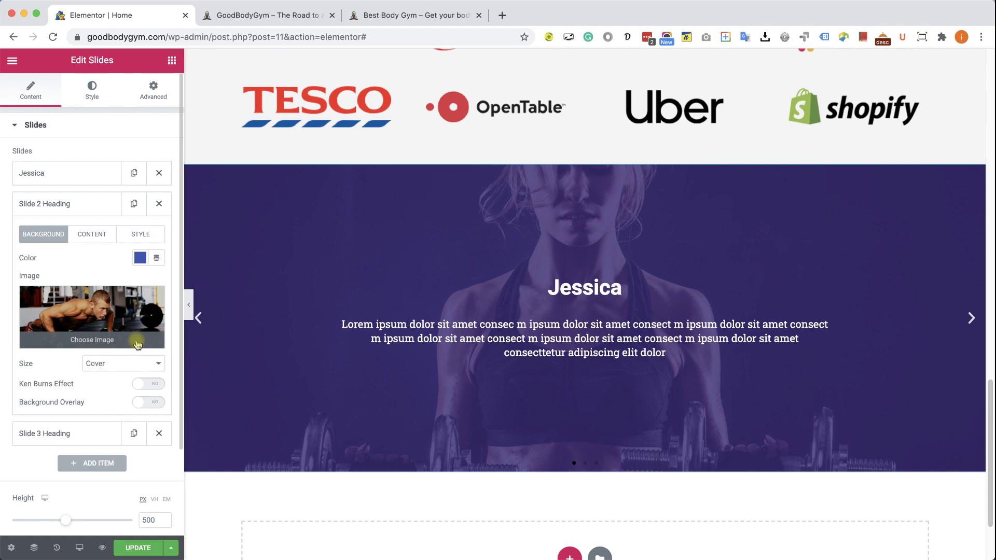
click(152, 383)
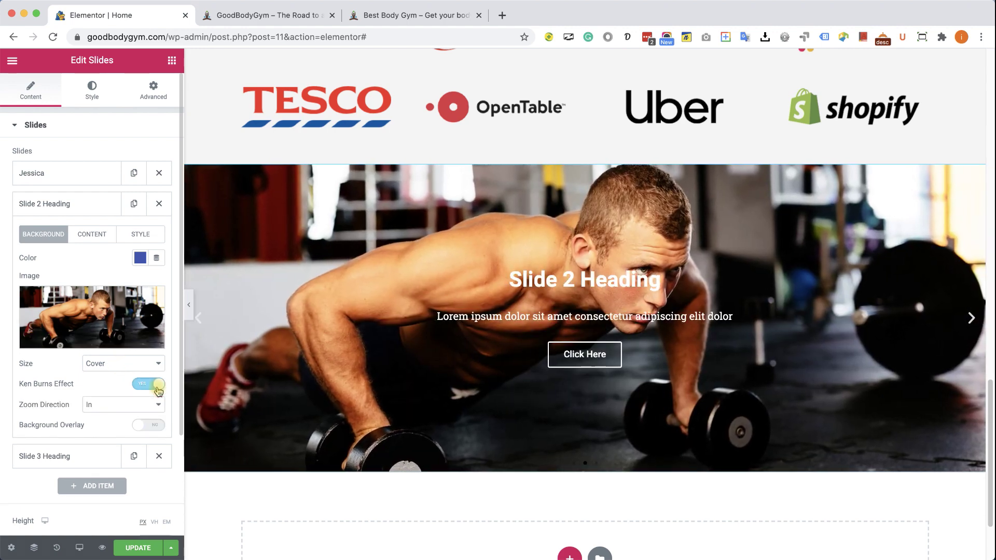
Add a blue background overlay to slide two at 0.81 alpha.
click(152, 425)
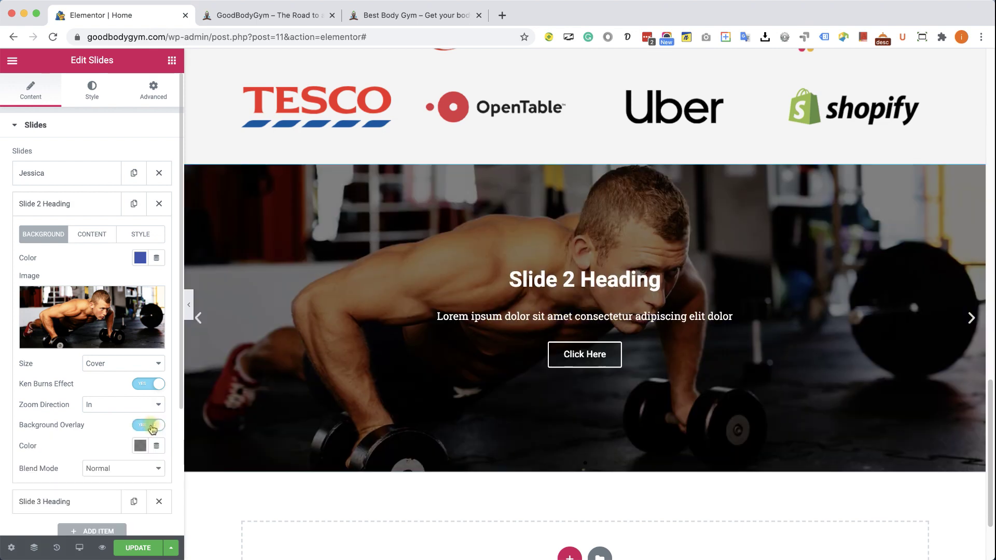
click(140, 446)
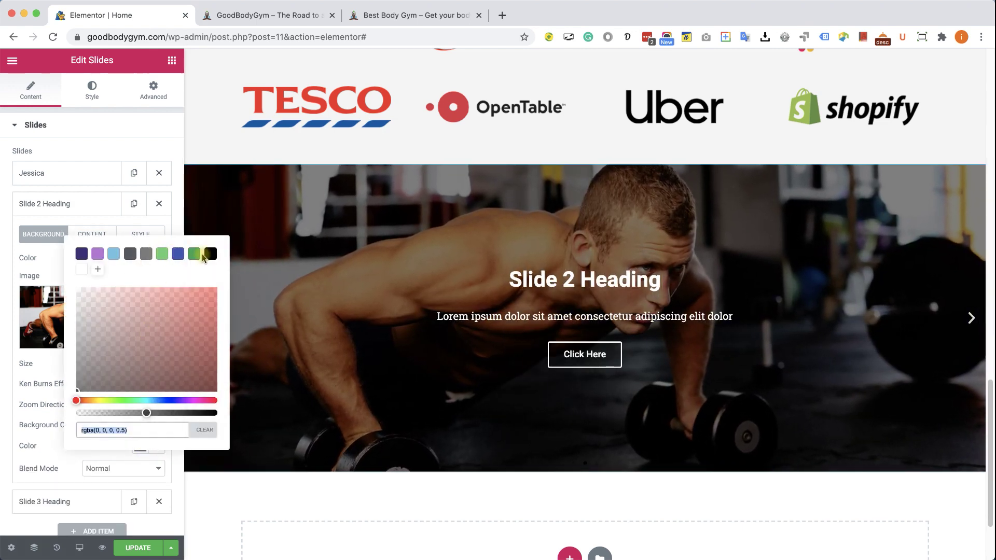
click(195, 254)
drag(198, 414, 192, 414)
click(179, 255)
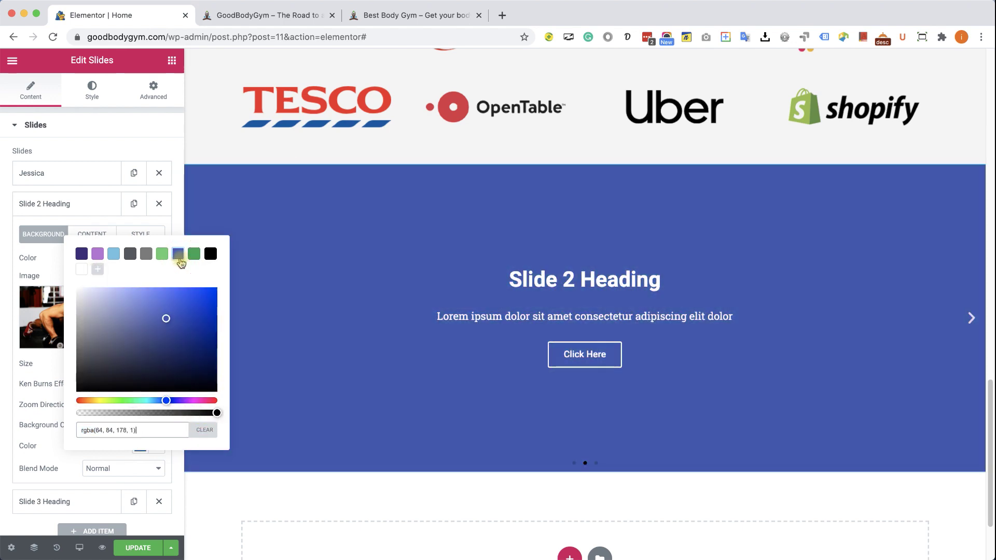
drag(185, 411, 191, 414)
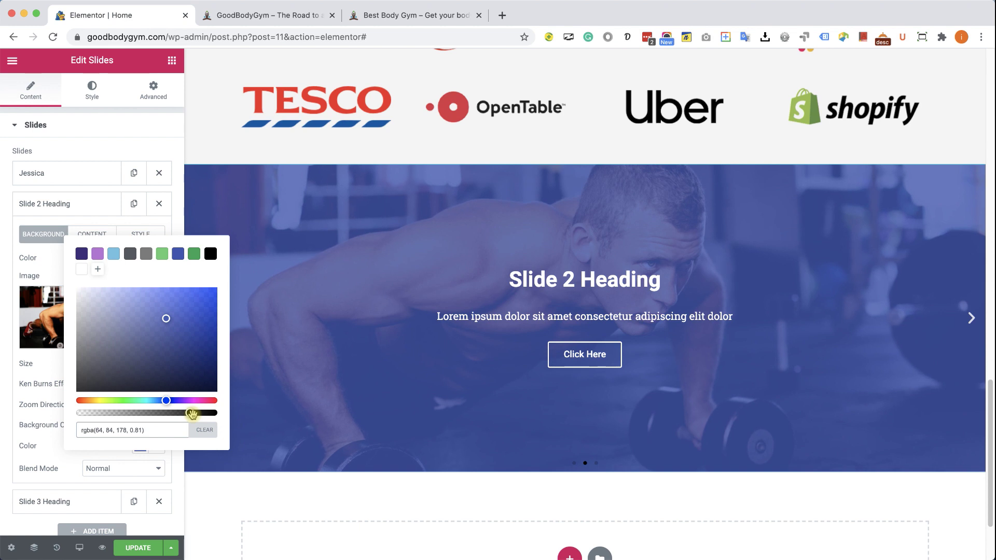
Try Screen, Color Dodge and Saturation blending, then set the overlay to Normal.
click(155, 469)
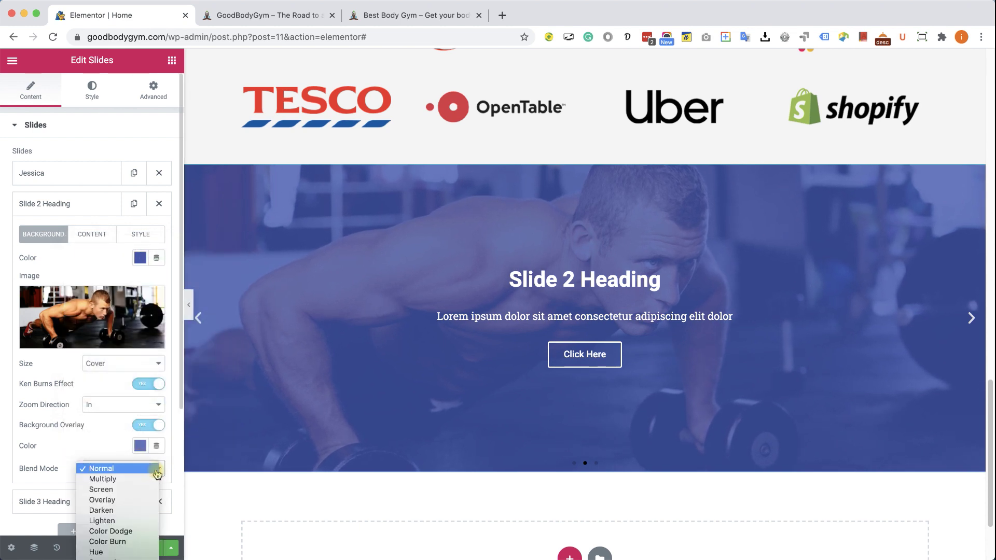
click(137, 490)
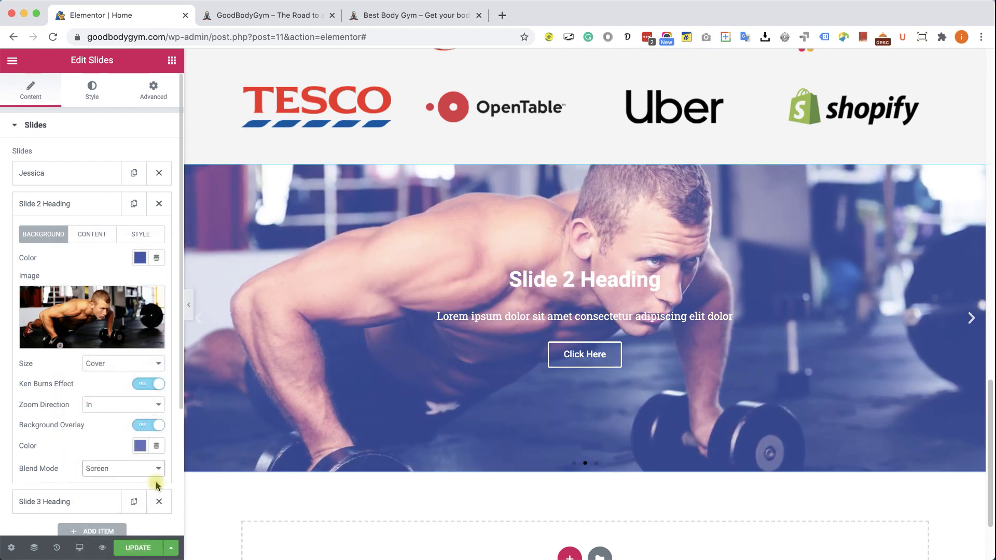
click(155, 476)
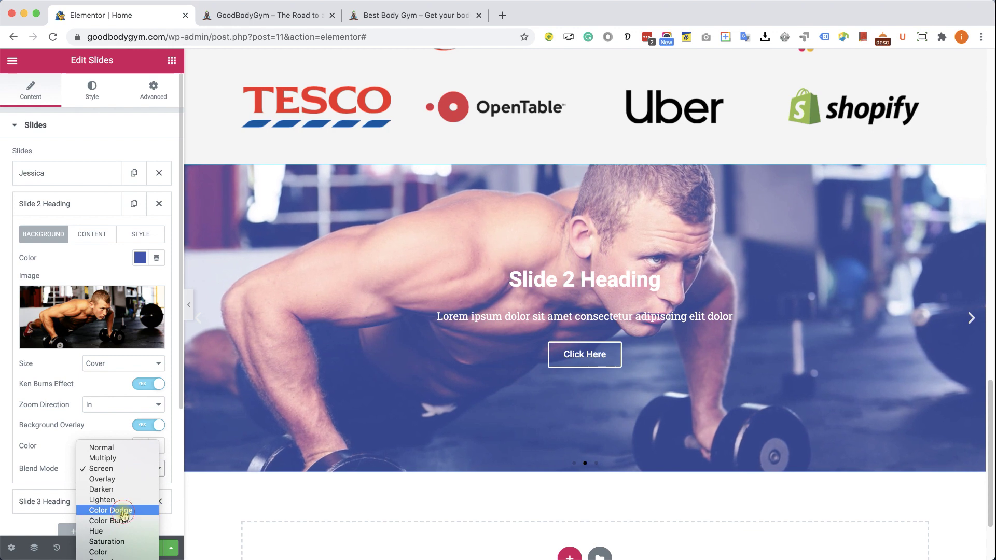
key(Escape)
click(147, 470)
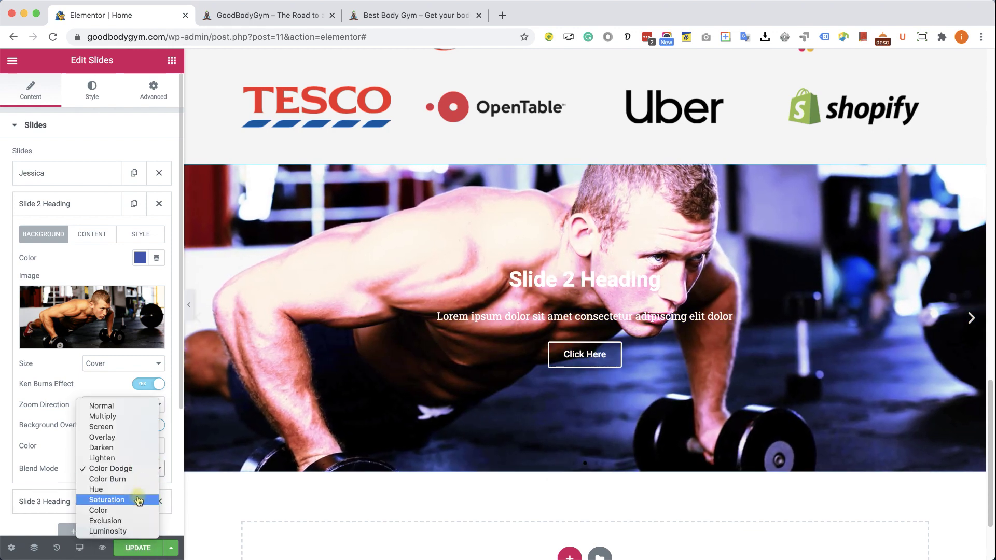
click(138, 500)
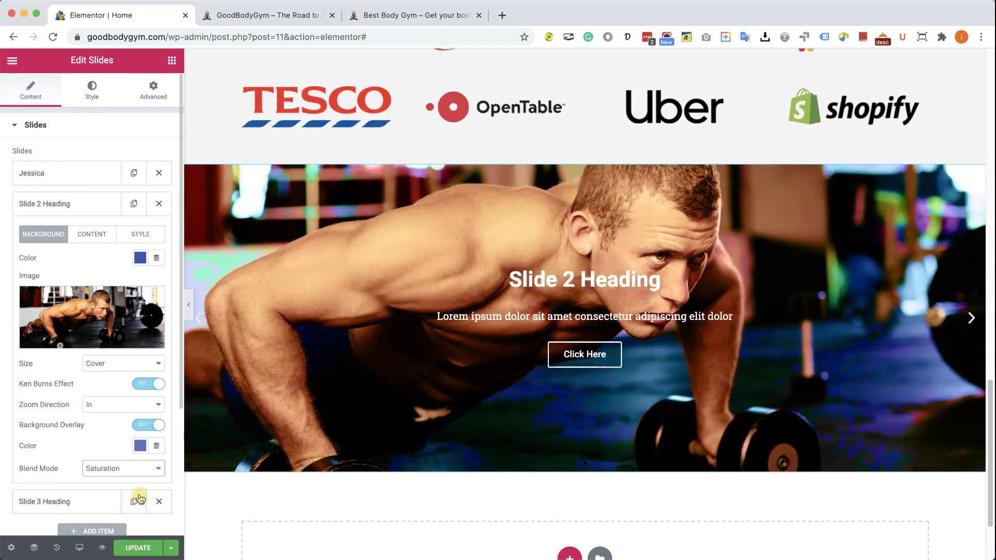
click(151, 471)
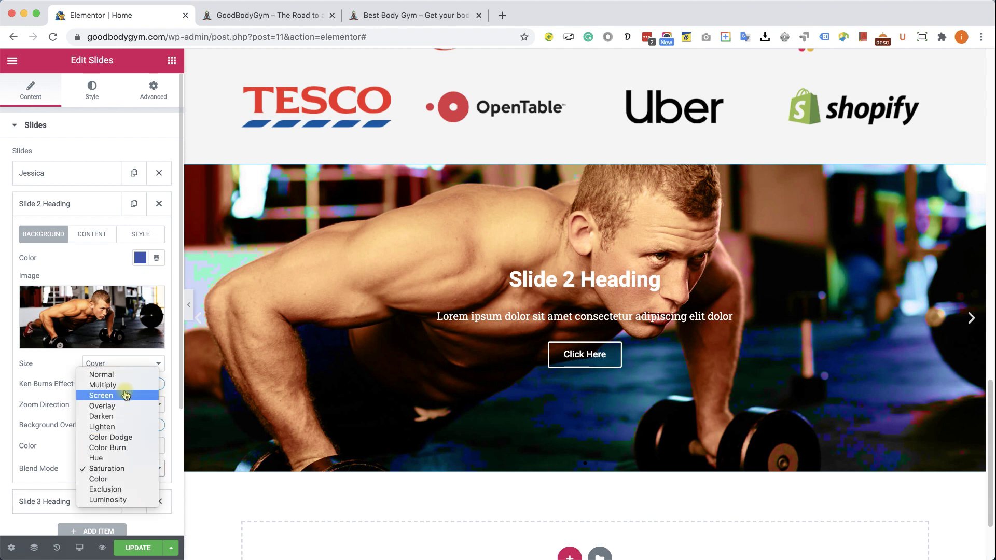
click(130, 375)
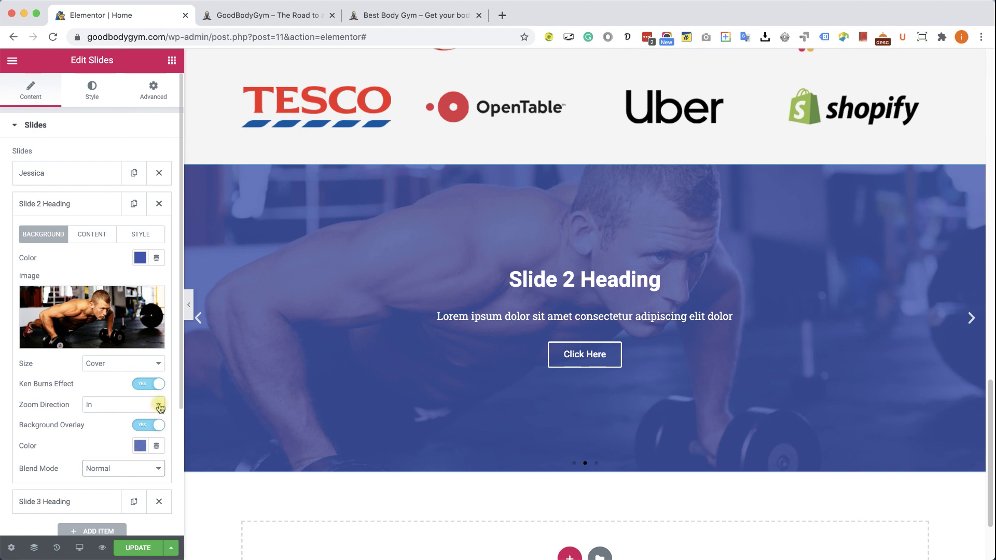
click(96, 242)
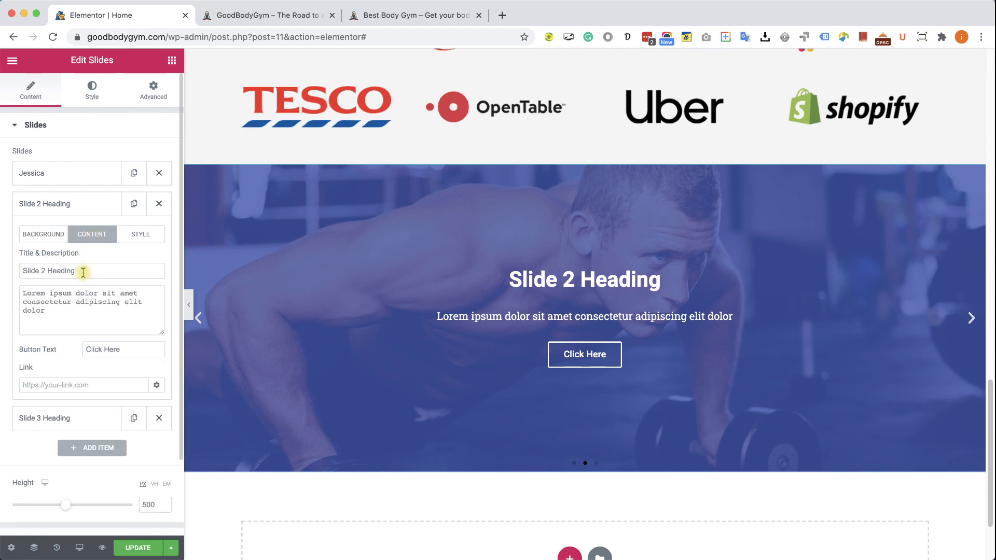
Retitle slide two 'Danny' and paste copied lorem text into its description.
double_click(83, 273)
text(Danny)
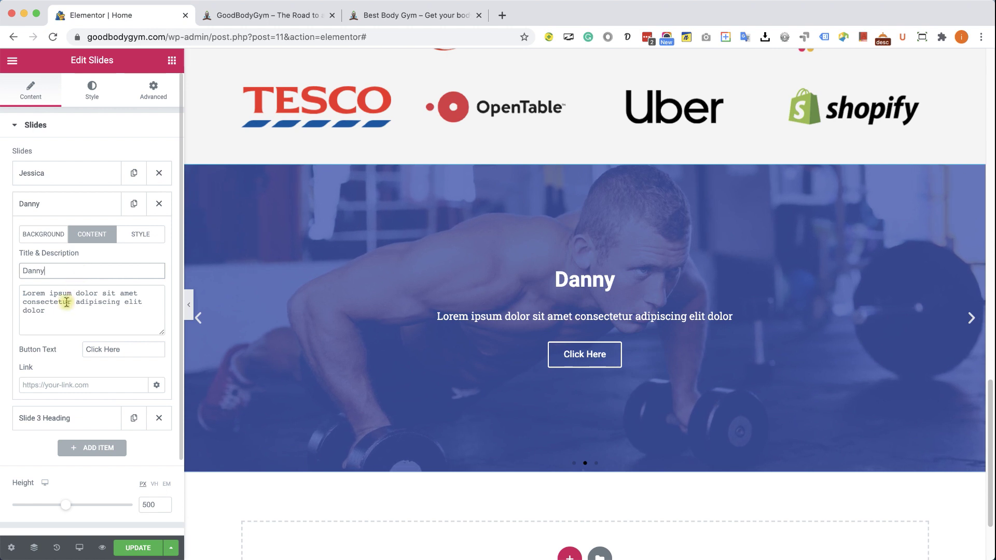
drag(71, 302, 52, 296)
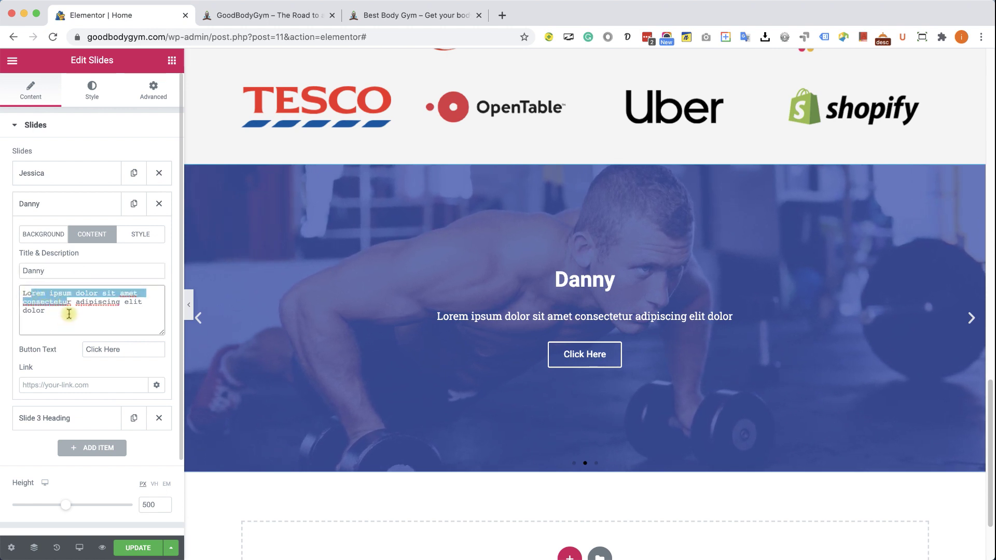
key(ctrl+c)
click(69, 314)
key(ctrl+v)
key(ctrl+v)
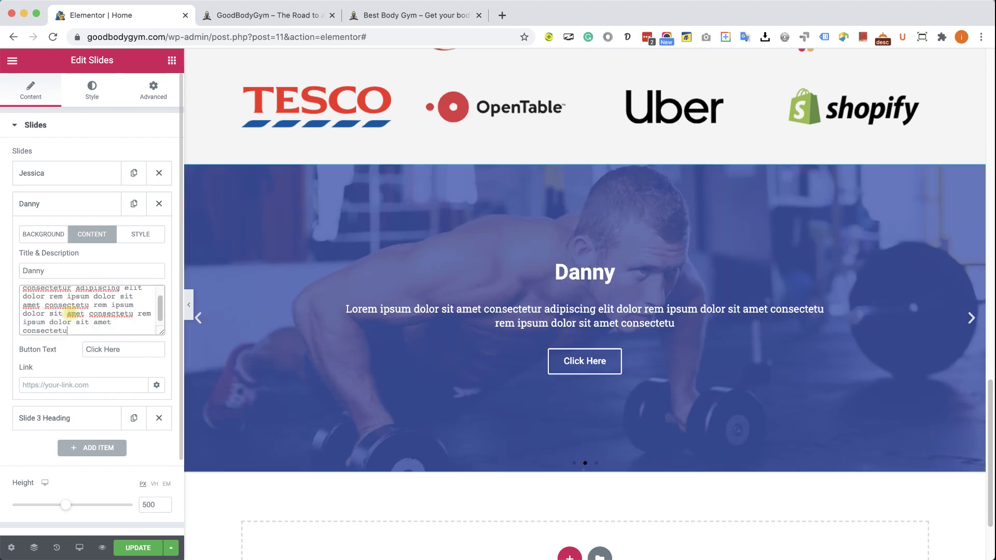
Add two more copies of the lorem text at the end of the description.
drag(106, 331, 47, 307)
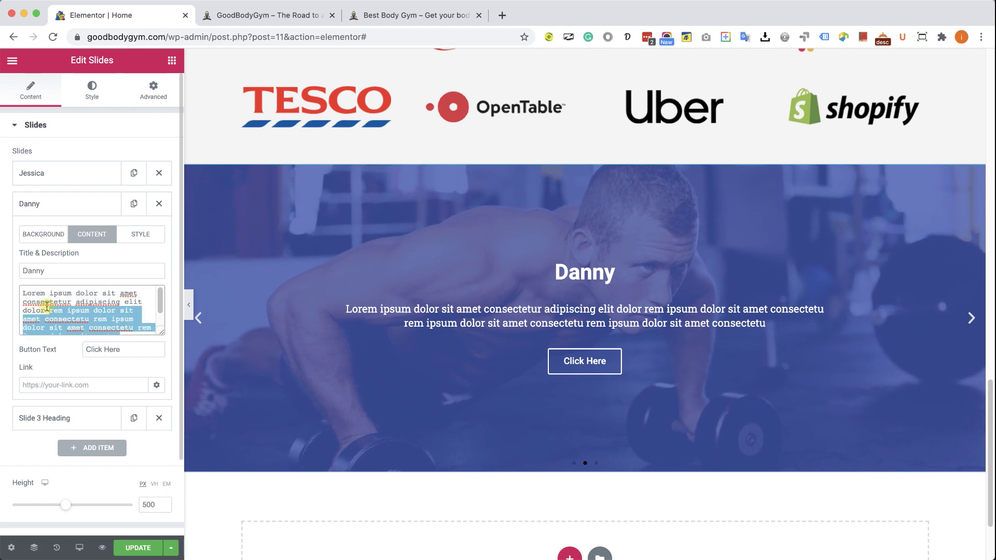
click(46, 307)
scroll(89, 308, down, 5)
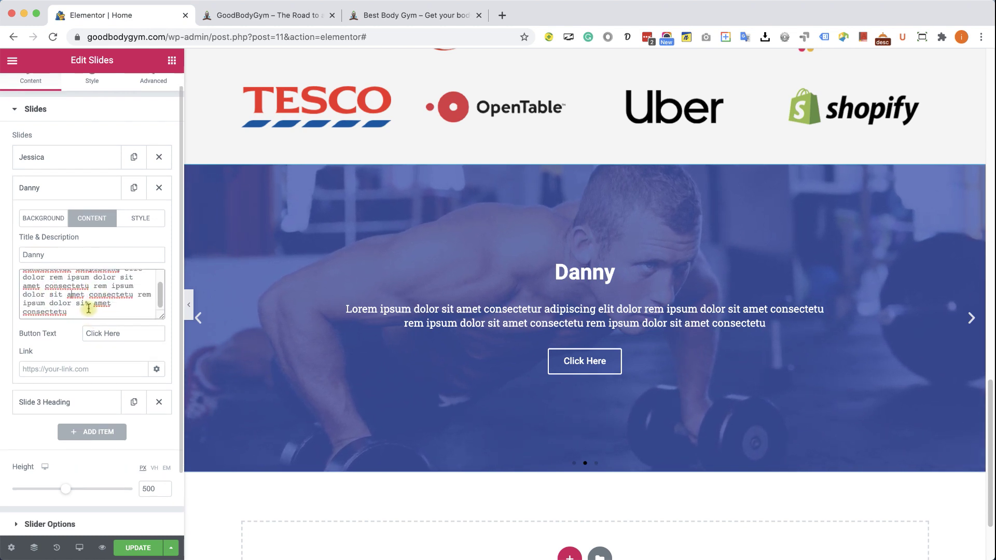
drag(88, 309, 60, 298)
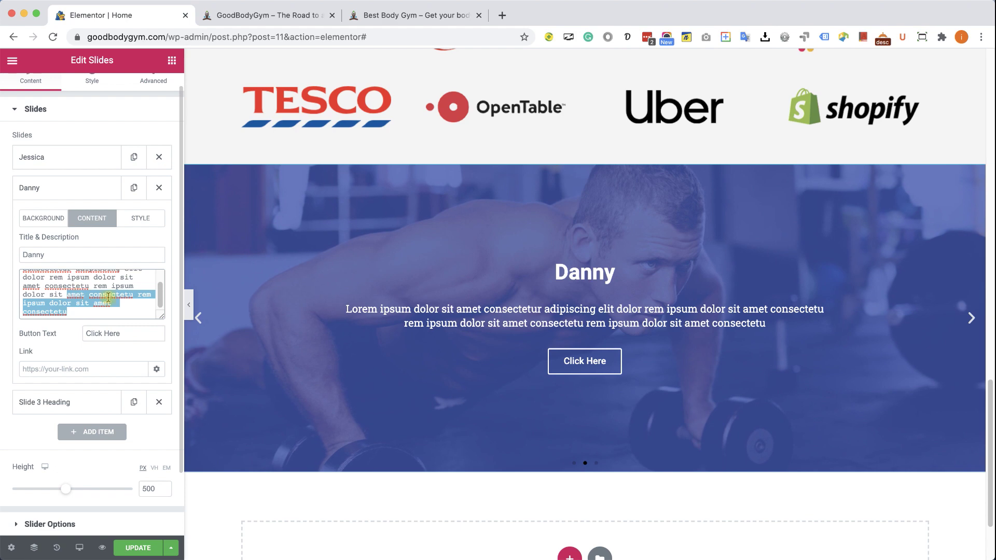
key(ctrl+v)
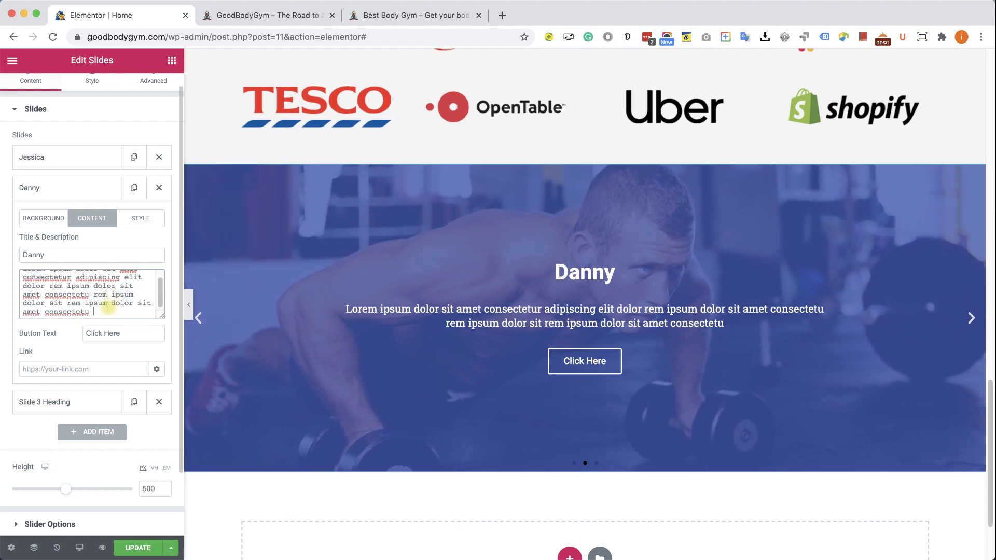
key(ctrl+v)
Clear slide two's button label so no button shows, and collapse the slide.
scroll(119, 301, up, 5)
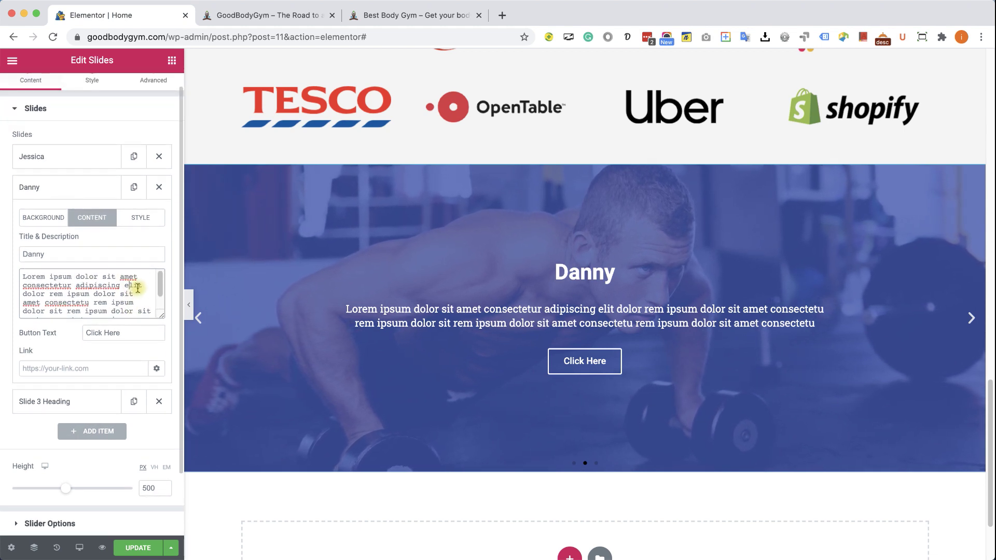
scroll(138, 288, up, 1)
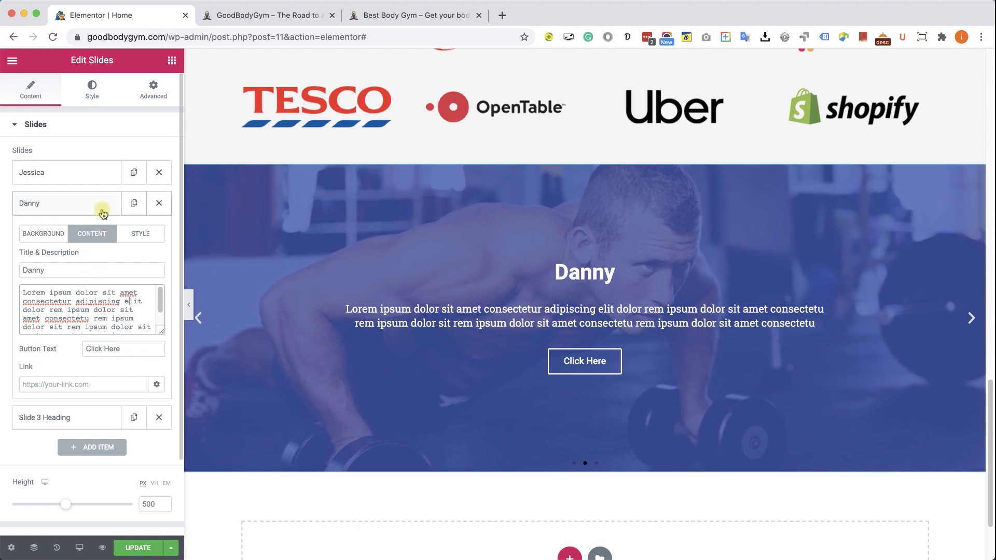
double_click(106, 351)
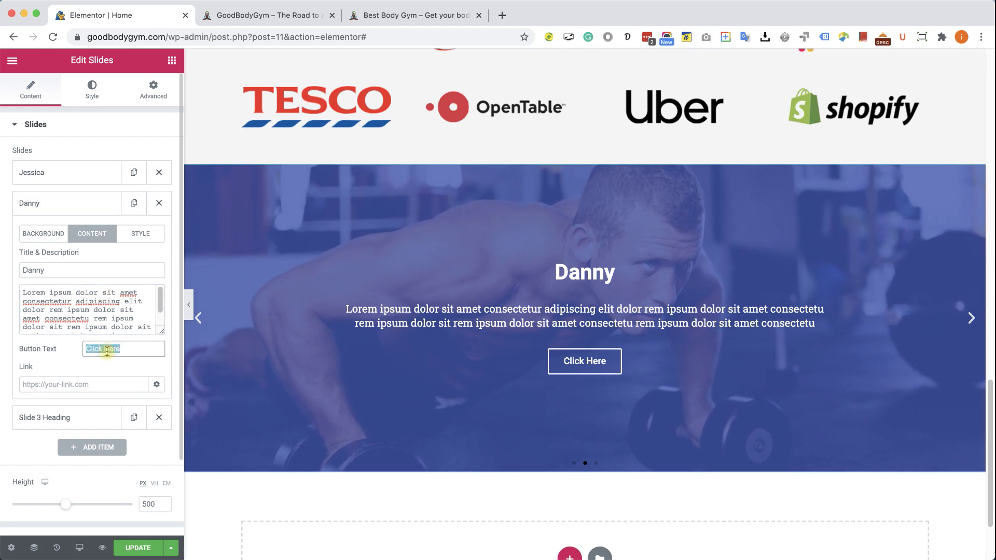
key(BackSpace)
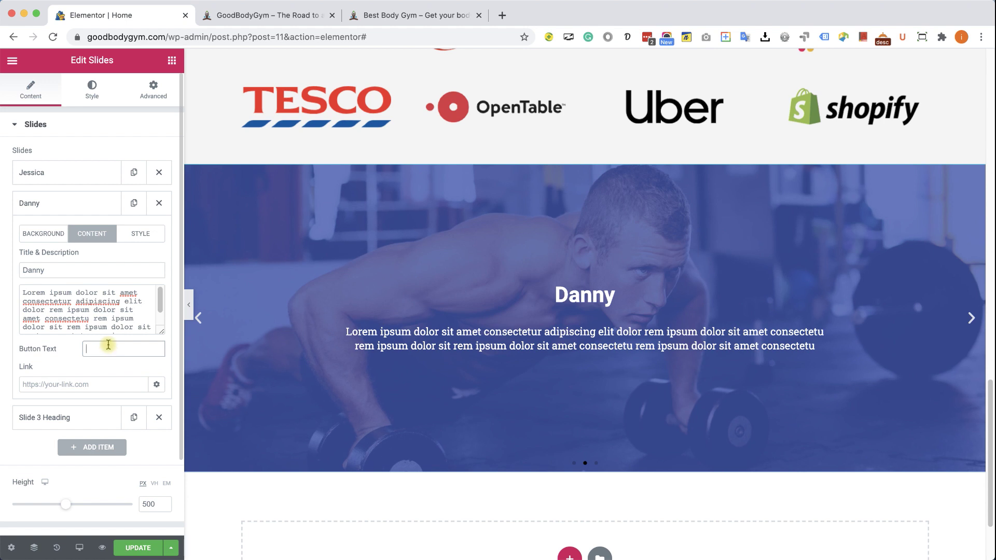
click(83, 208)
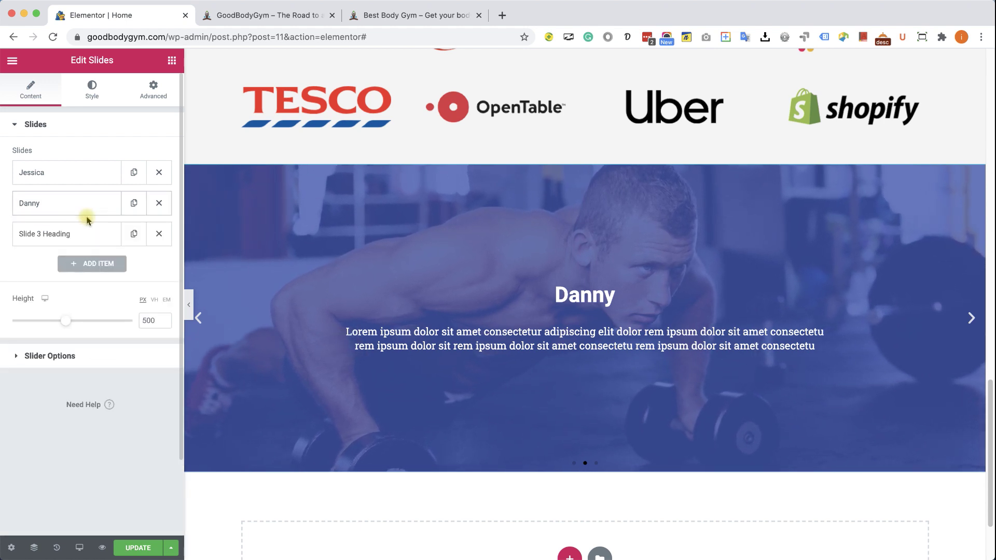
Set the slides' Content Width to 65, checking it against the reference site's slider.
click(86, 93)
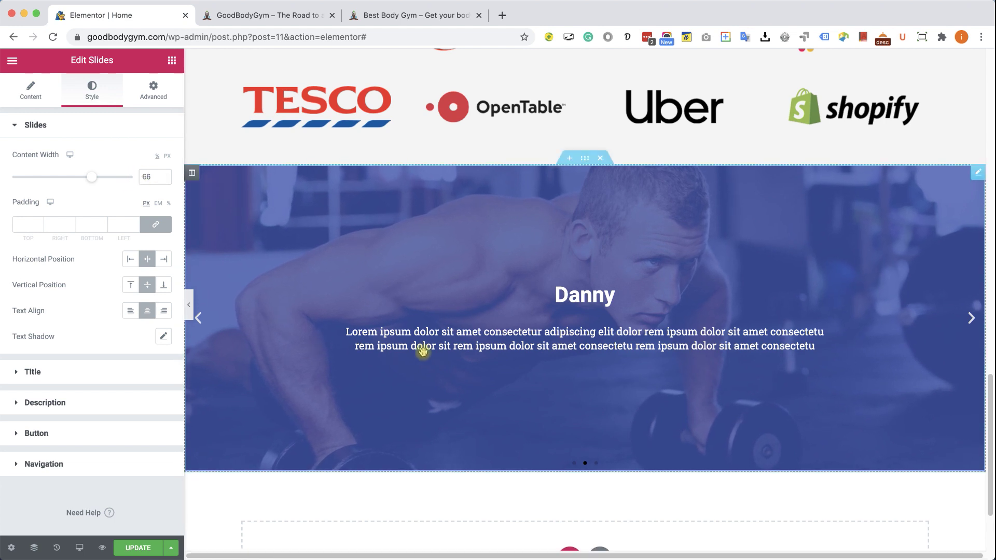
drag(90, 177, 143, 176)
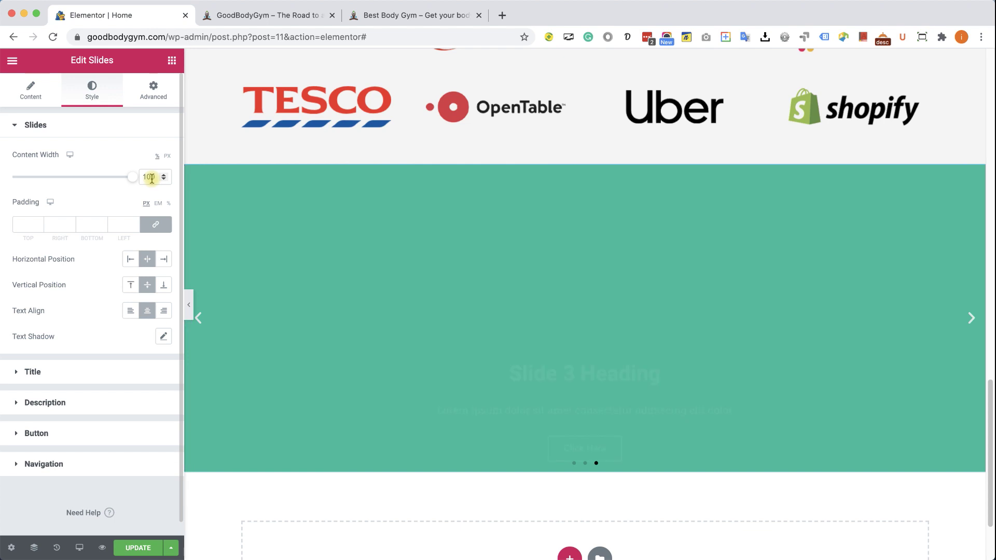
drag(138, 177, 111, 180)
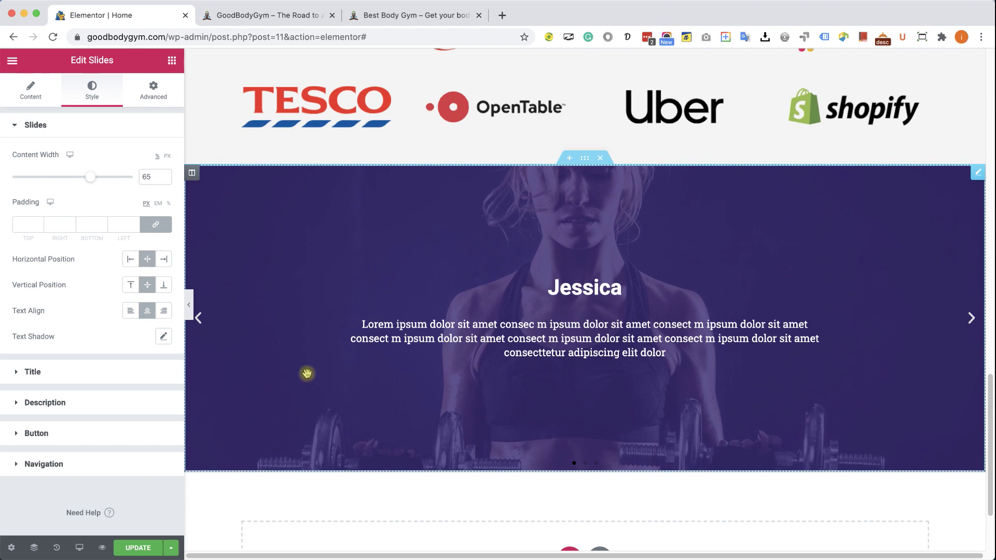
click(397, 23)
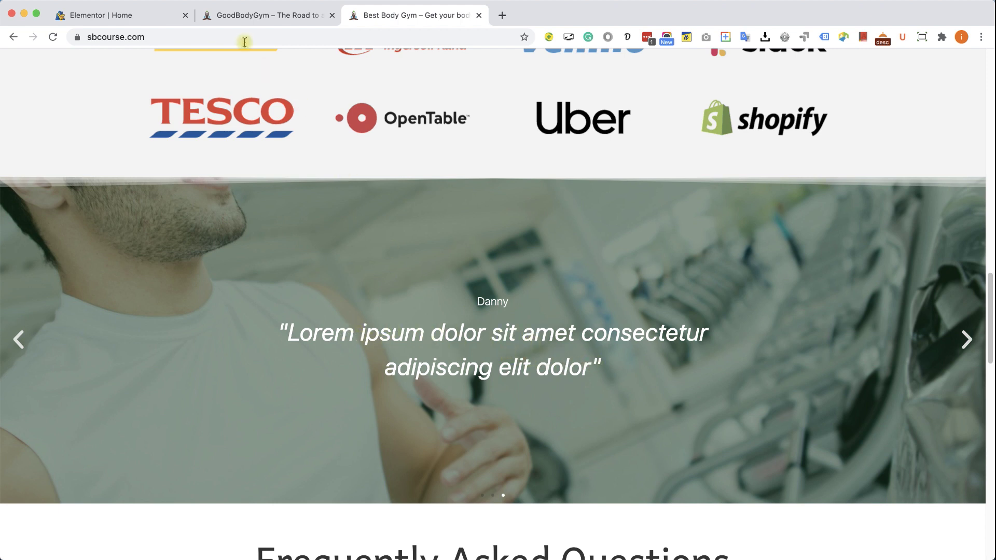
click(114, 15)
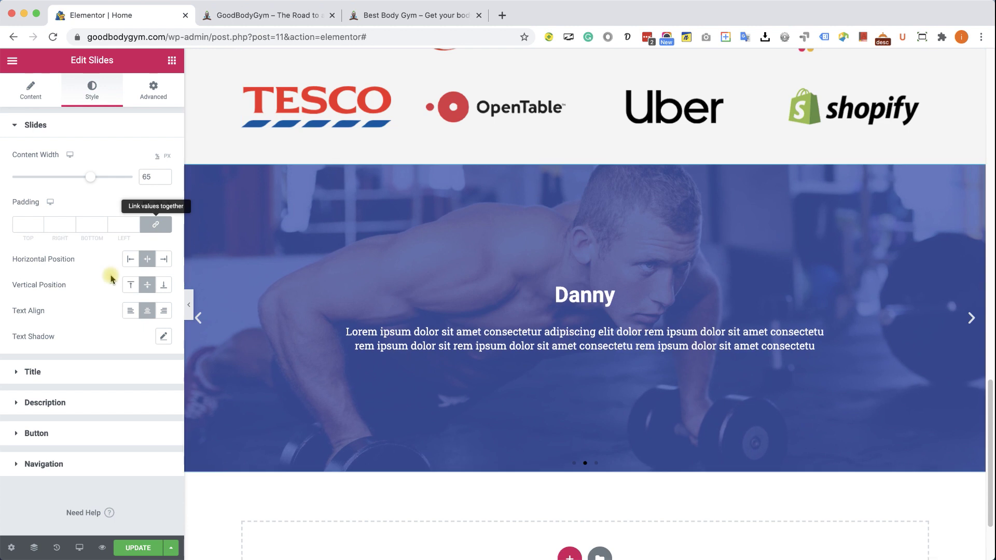
Set the slide title typography to 20 px size with font weight 400.
click(58, 136)
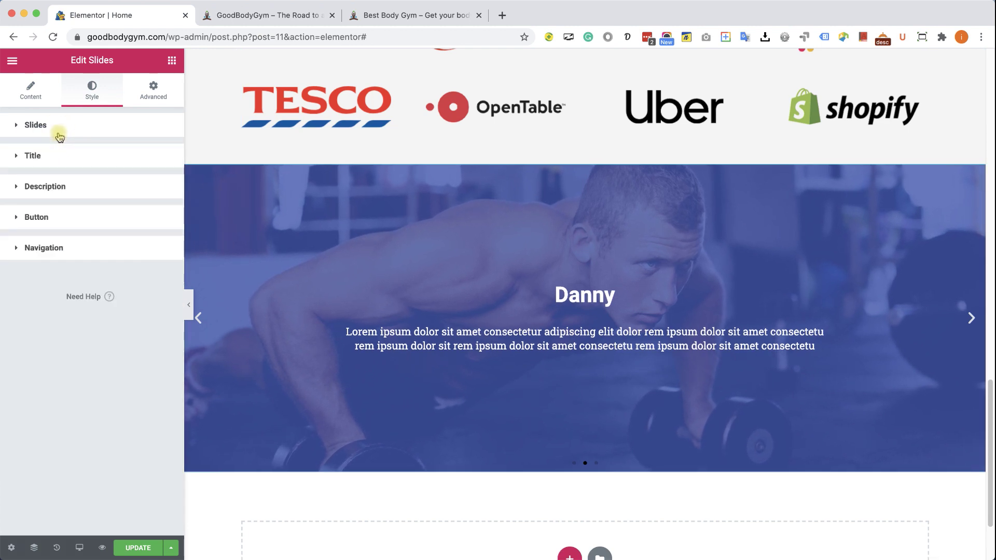
click(55, 156)
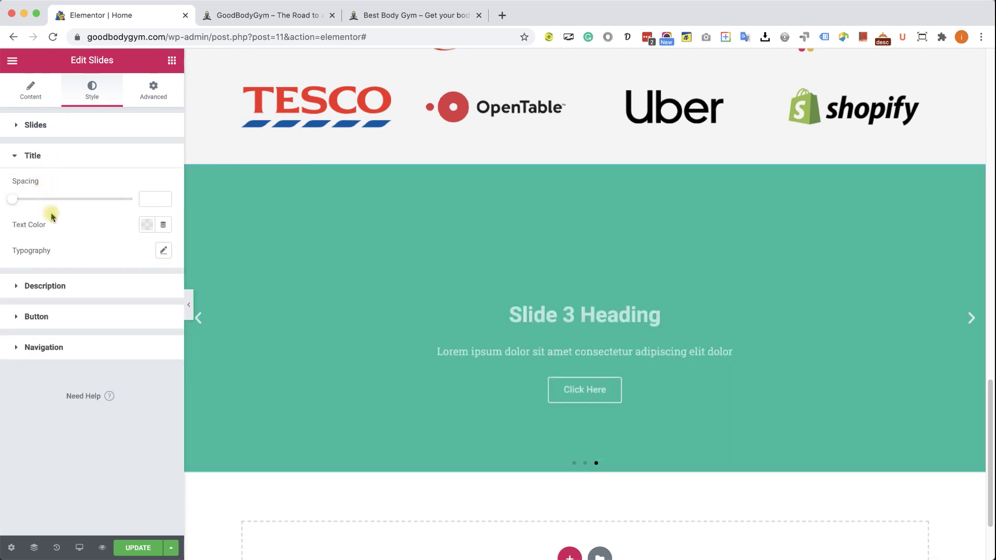
click(162, 251)
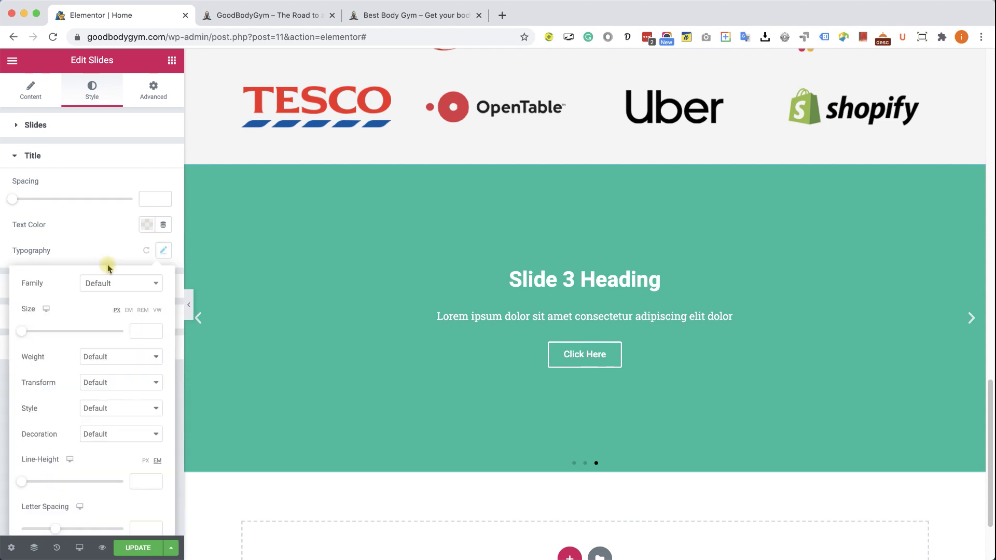
click(23, 331)
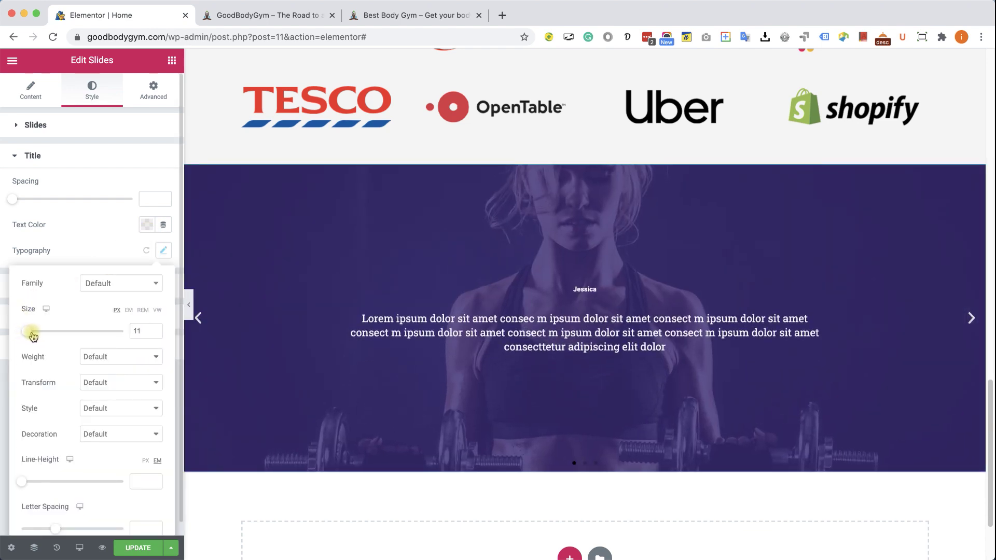
drag(28, 336, 33, 336)
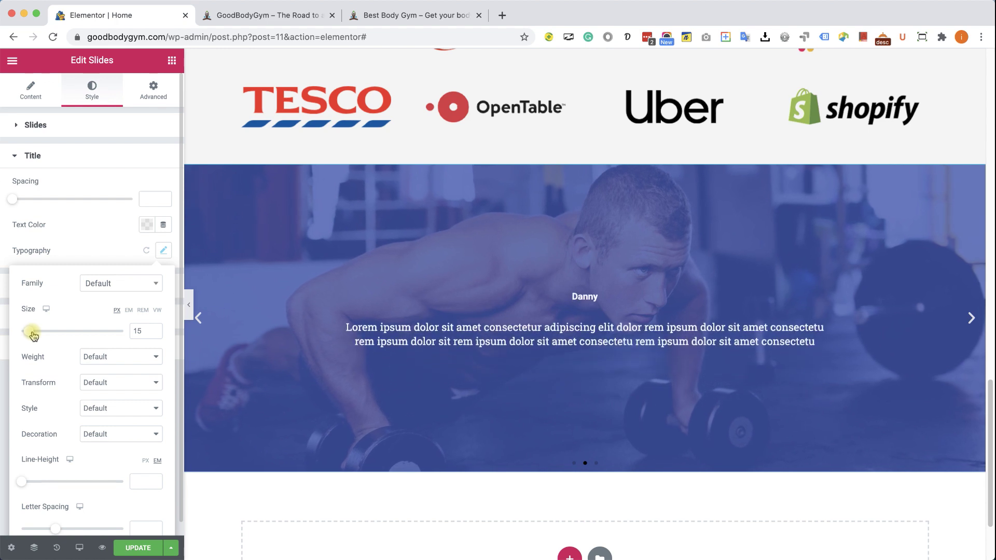
drag(33, 336, 36, 336)
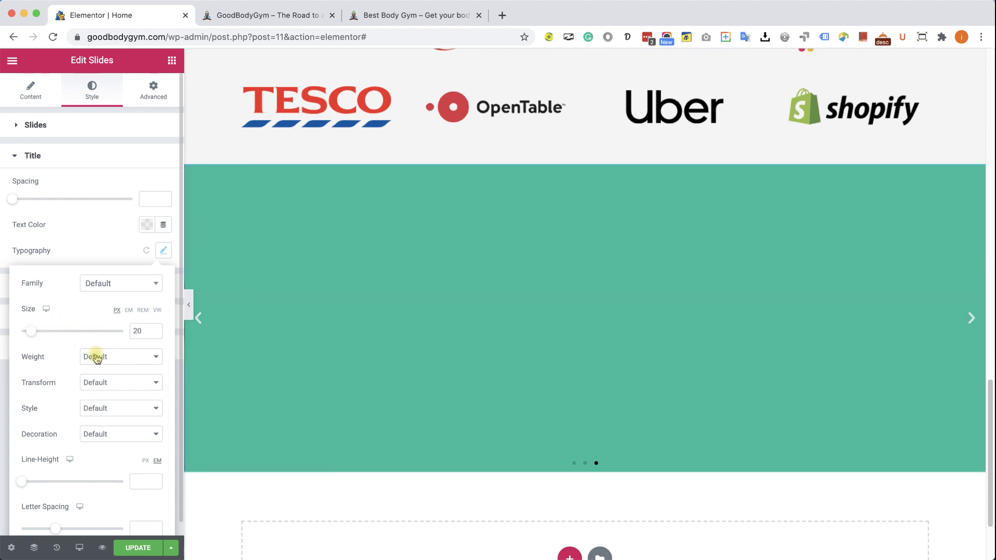
click(116, 383)
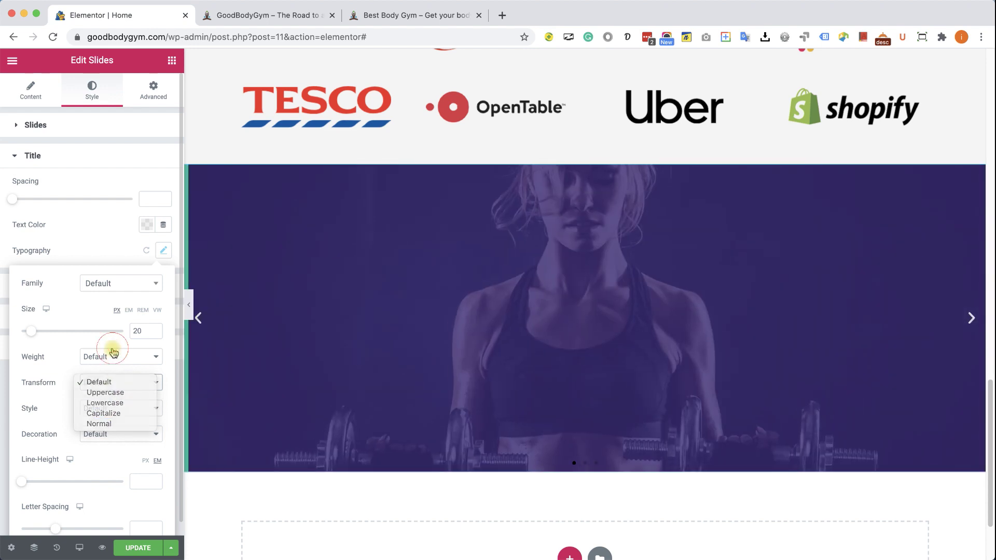
click(113, 356)
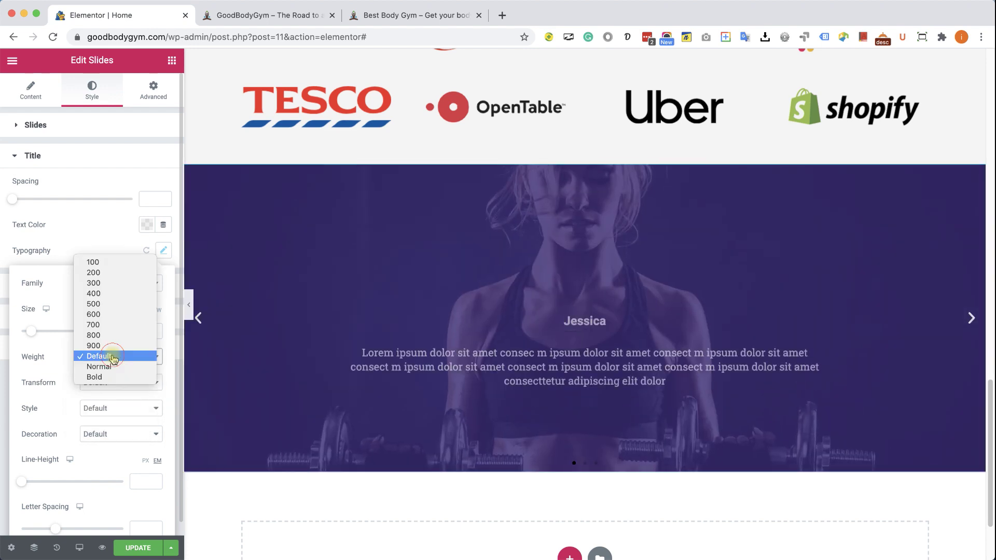
click(106, 294)
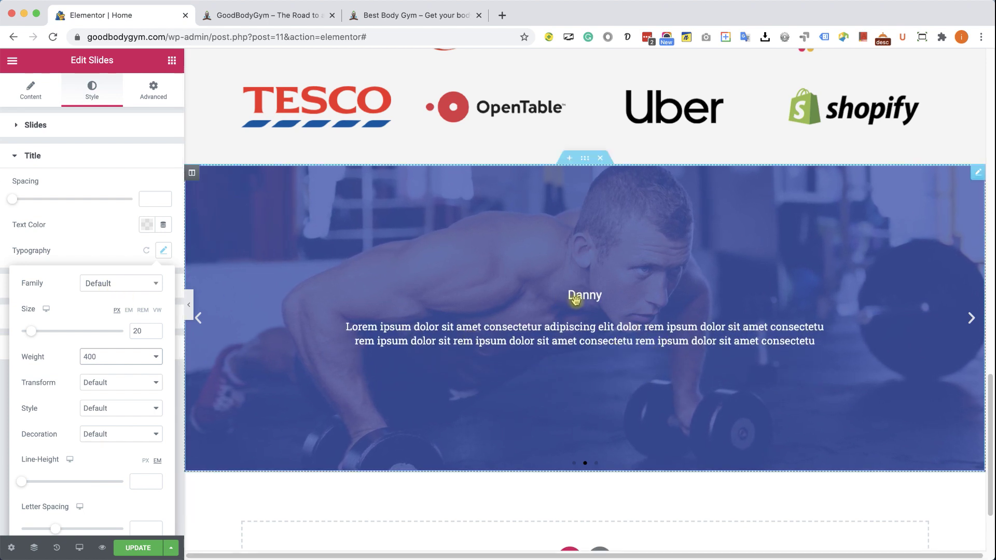
click(77, 165)
Style the slide descriptions as Alegreya Sans, 30 px, italic.
click(72, 187)
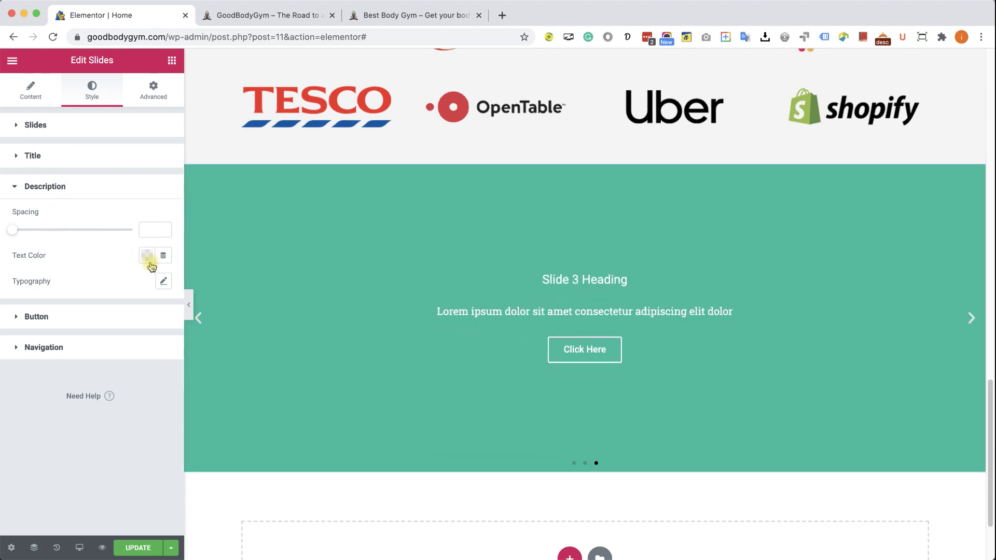
click(164, 282)
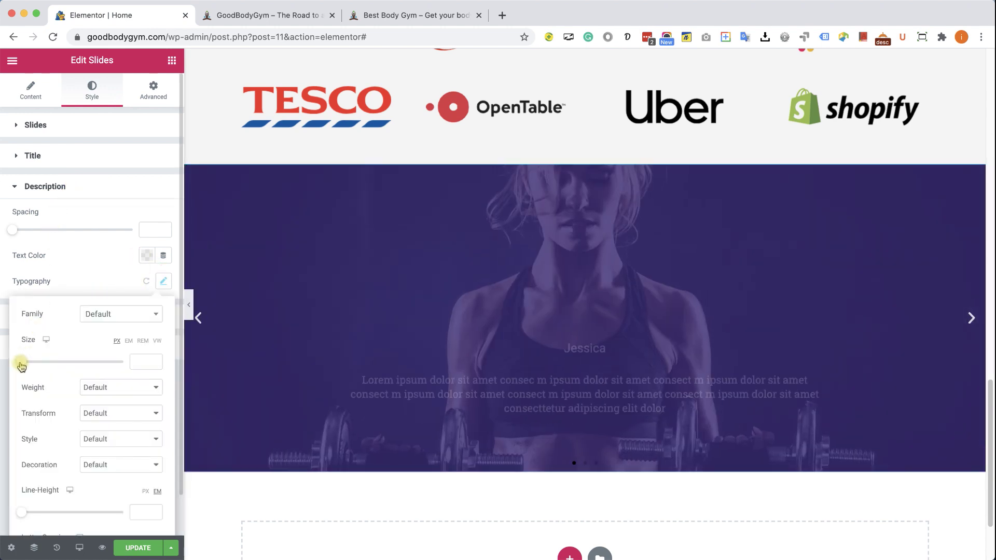
drag(21, 365, 37, 364)
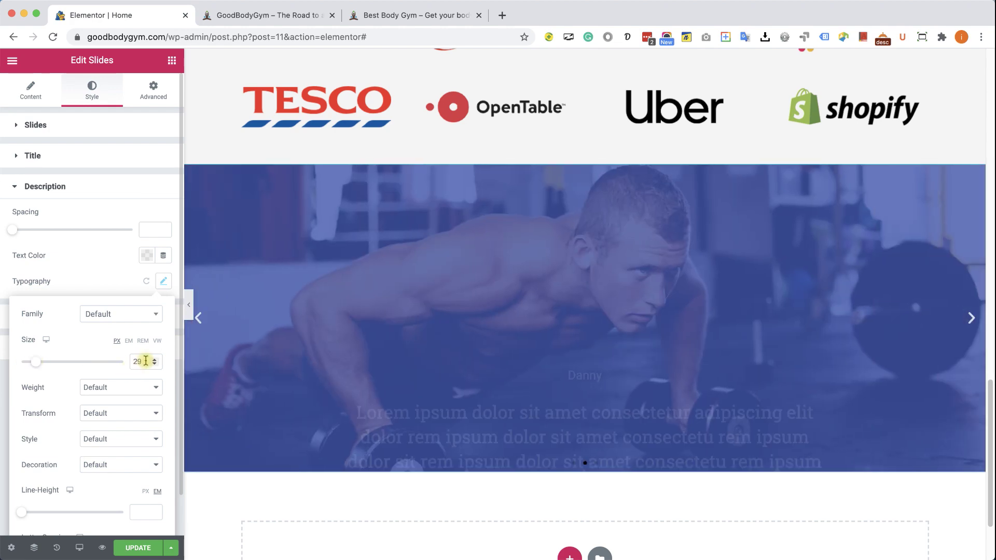
click(154, 359)
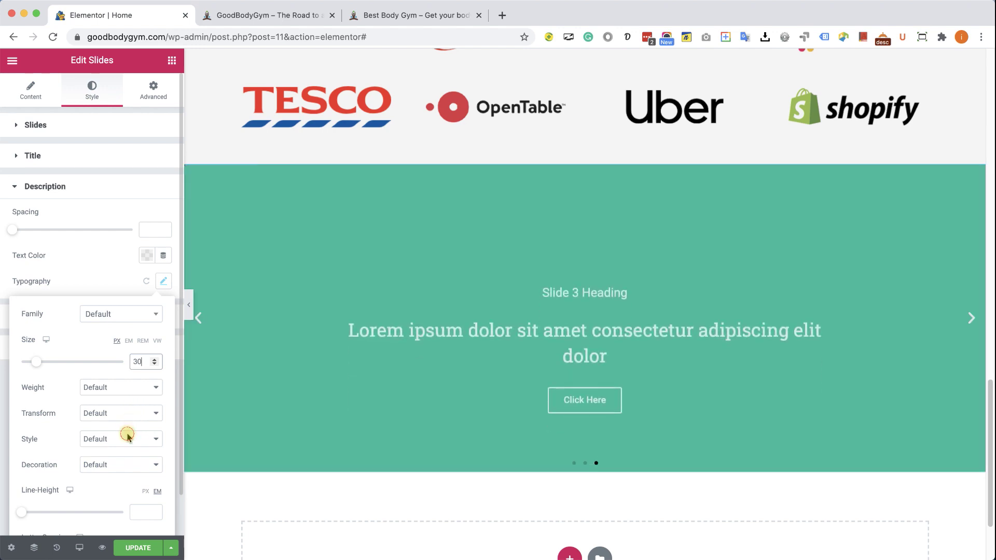
click(127, 435)
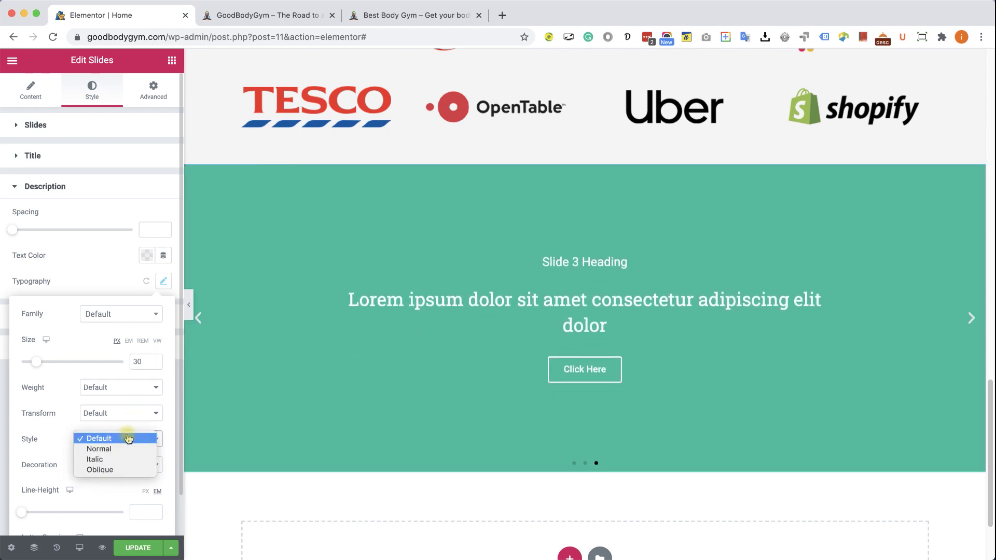
key(Escape)
click(118, 461)
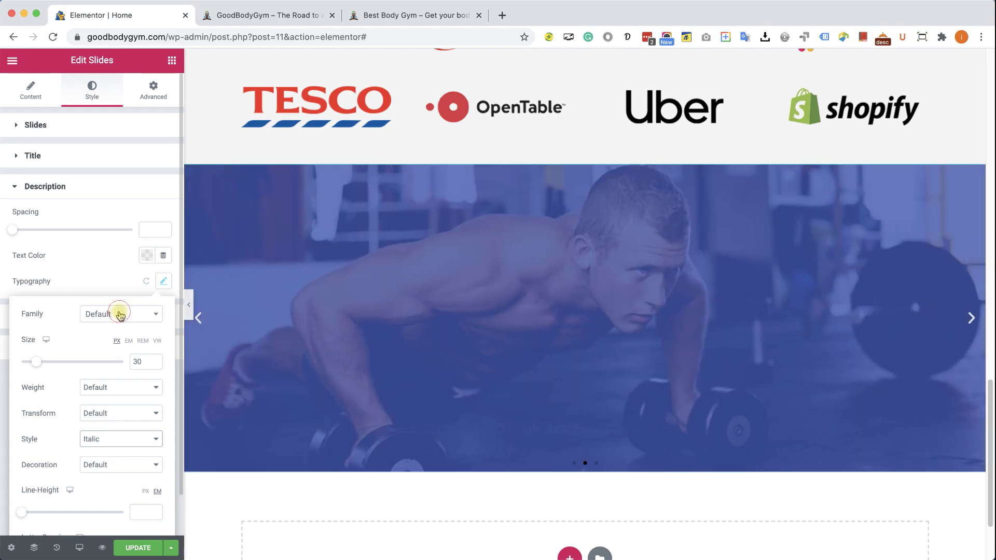
click(119, 314)
scroll(120, 355, down, 5)
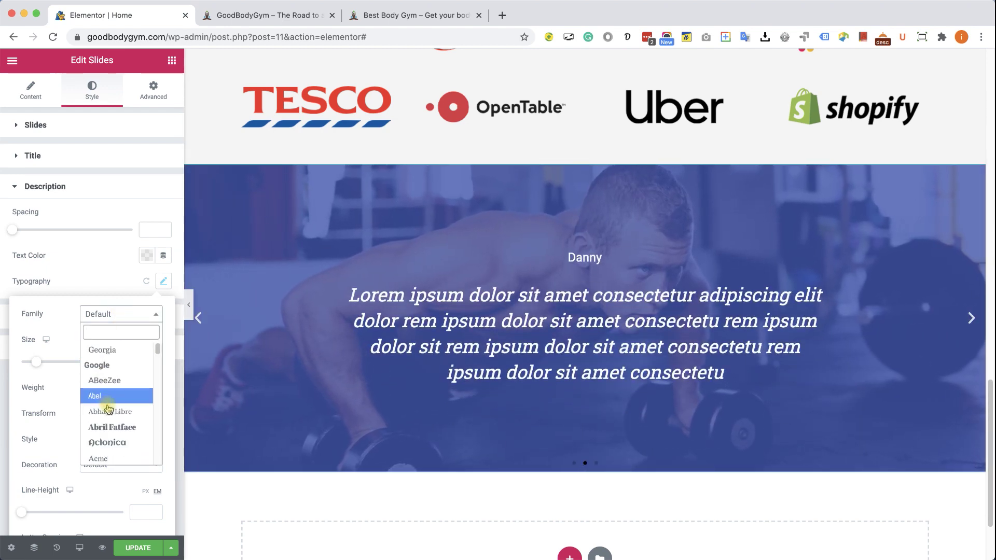
scroll(117, 410, down, 5)
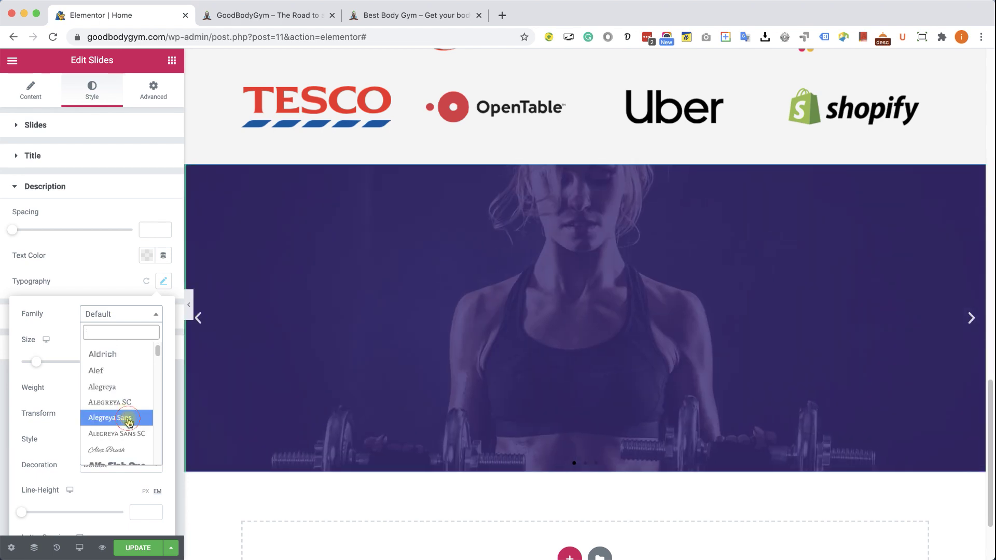
click(127, 420)
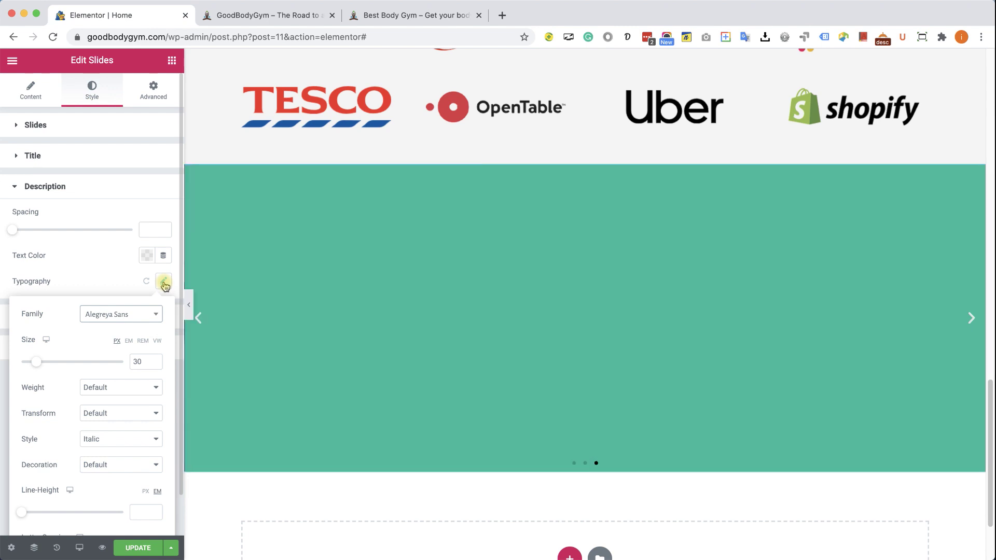
click(164, 284)
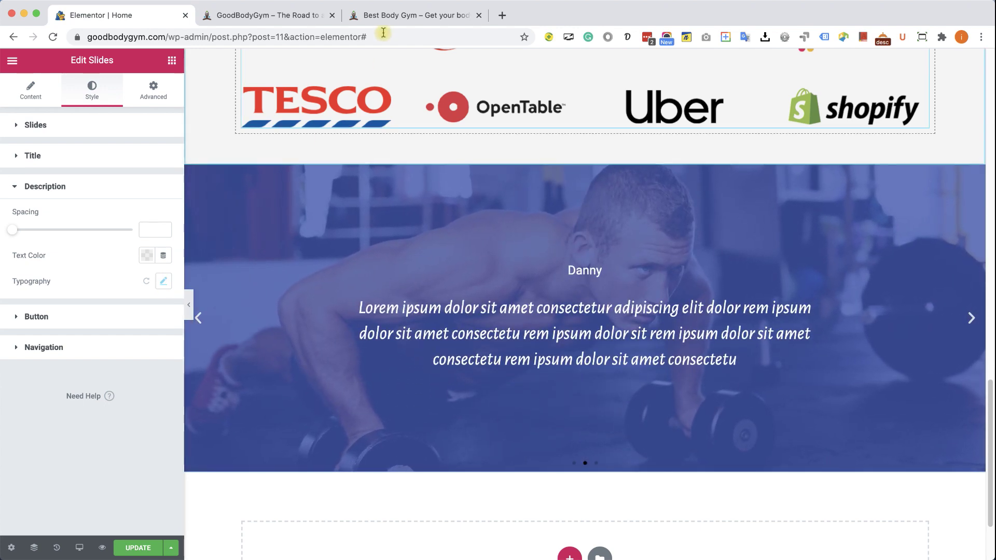
Compare with the Best Body Gym site, then open the slider section's Shape Divider style settings.
click(386, 17)
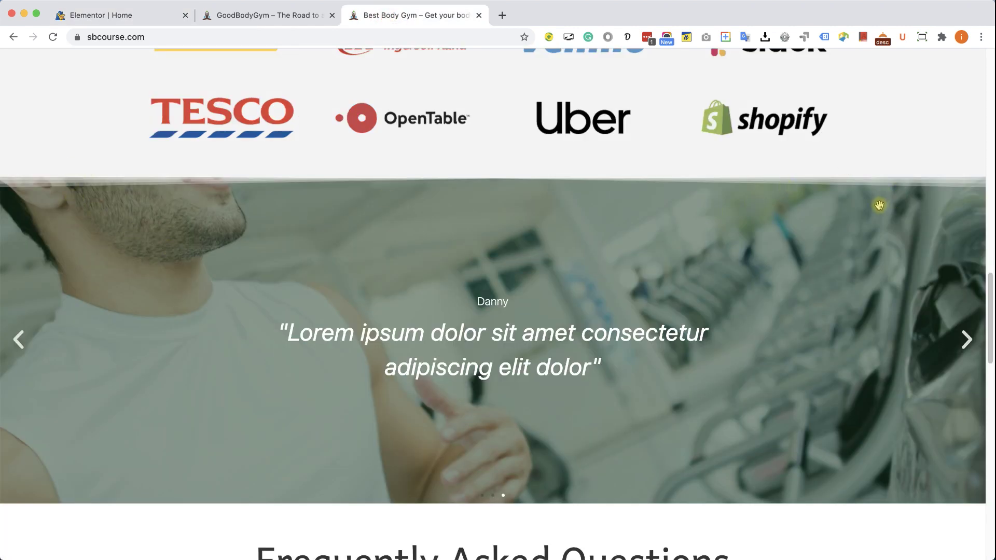
click(126, 20)
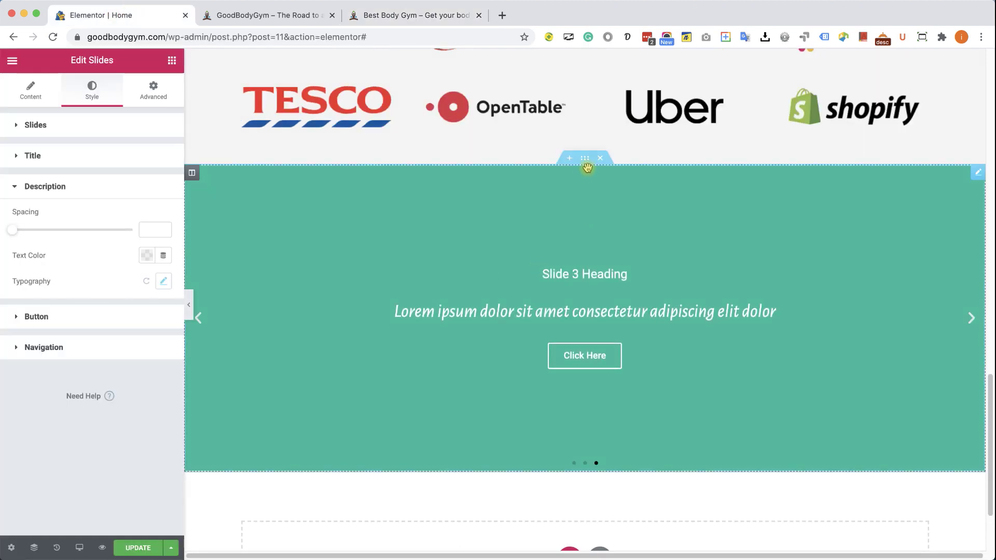
click(585, 159)
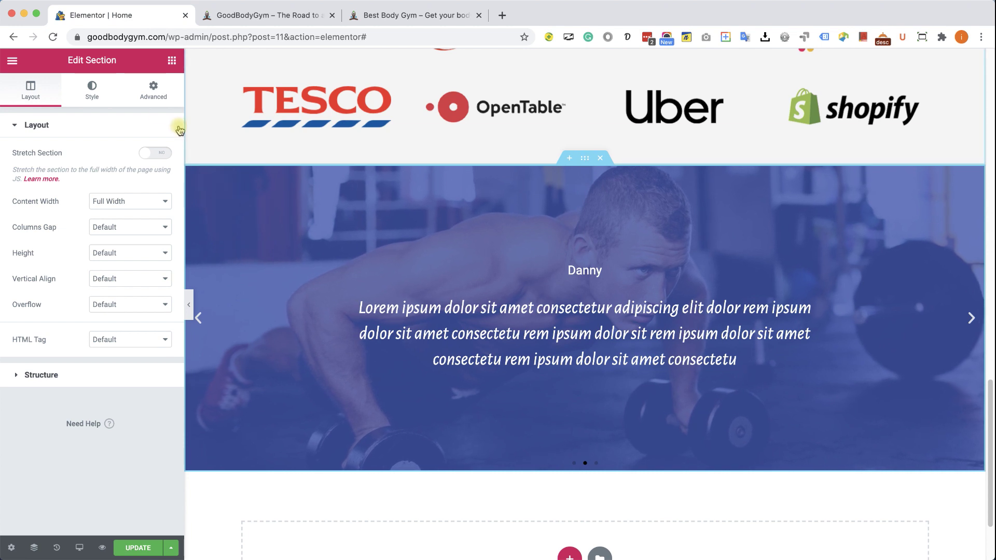
click(99, 94)
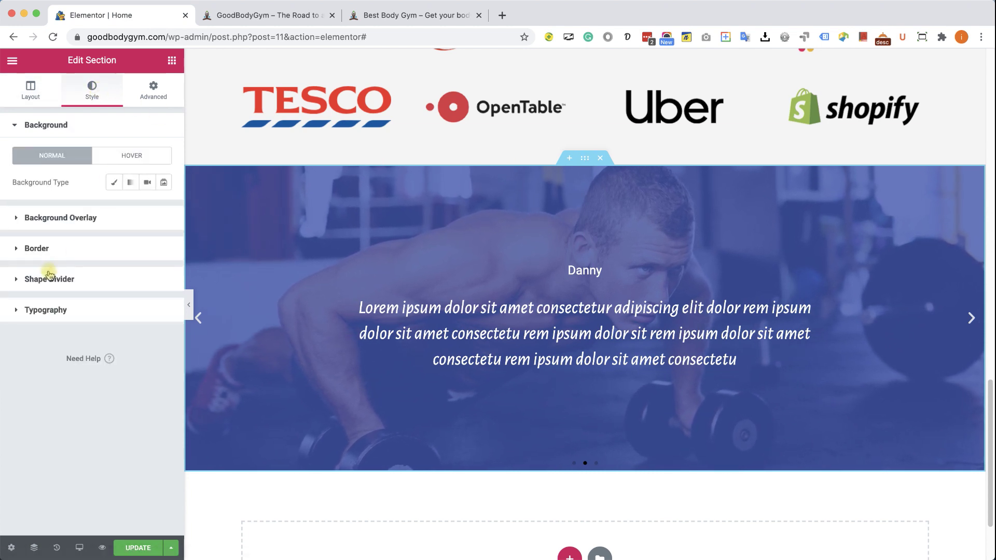
click(69, 280)
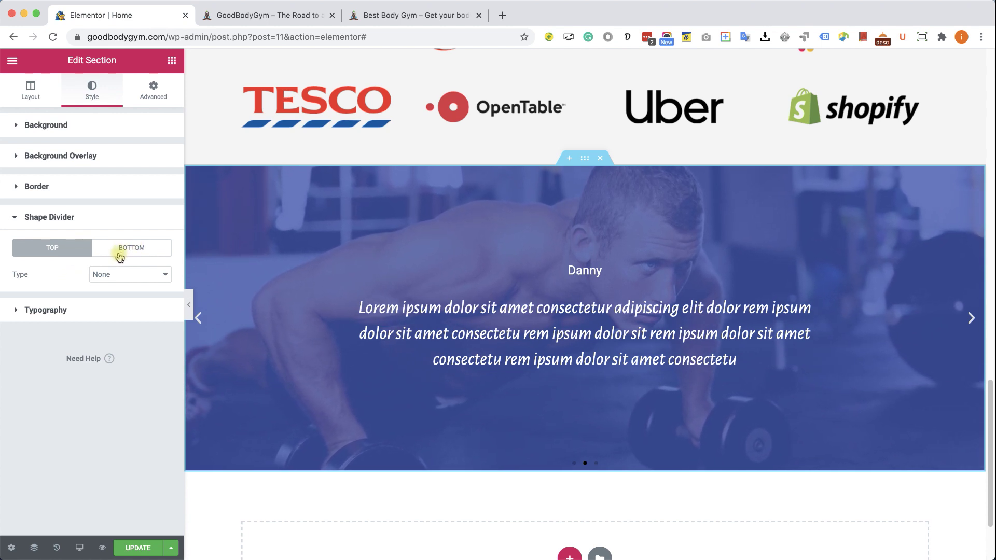
Add a top Fan Opacity divider in light grey #EFEFEF, height 102, width 121.
click(117, 274)
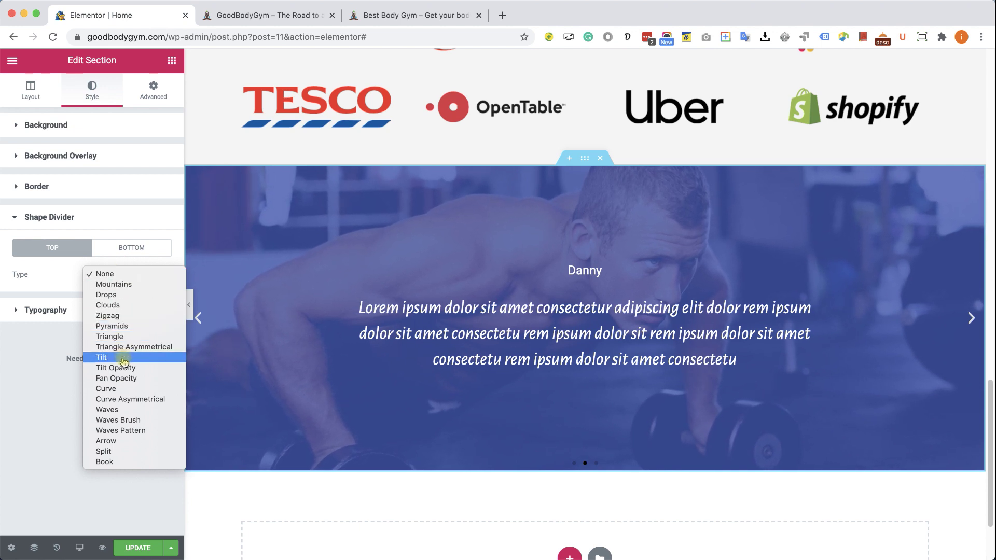
click(124, 379)
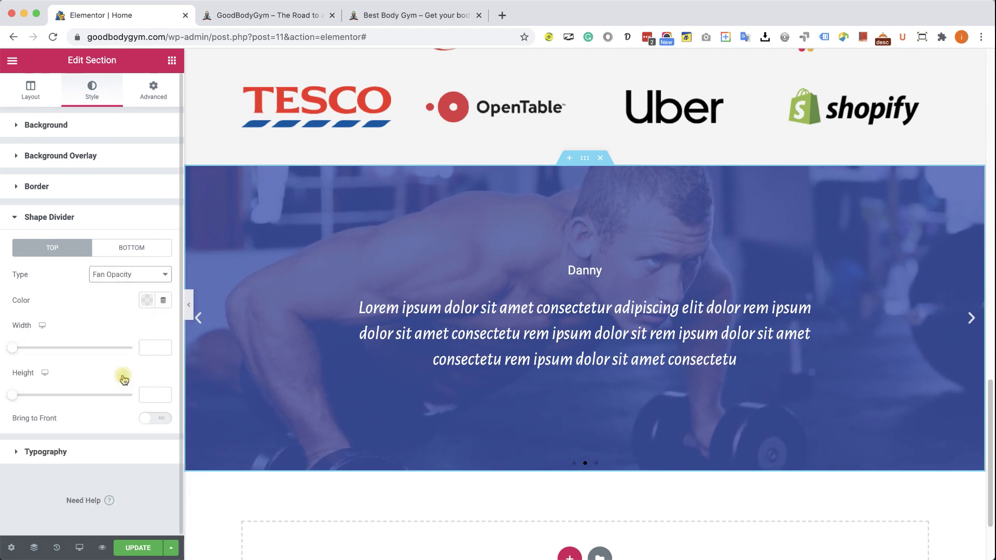
click(146, 302)
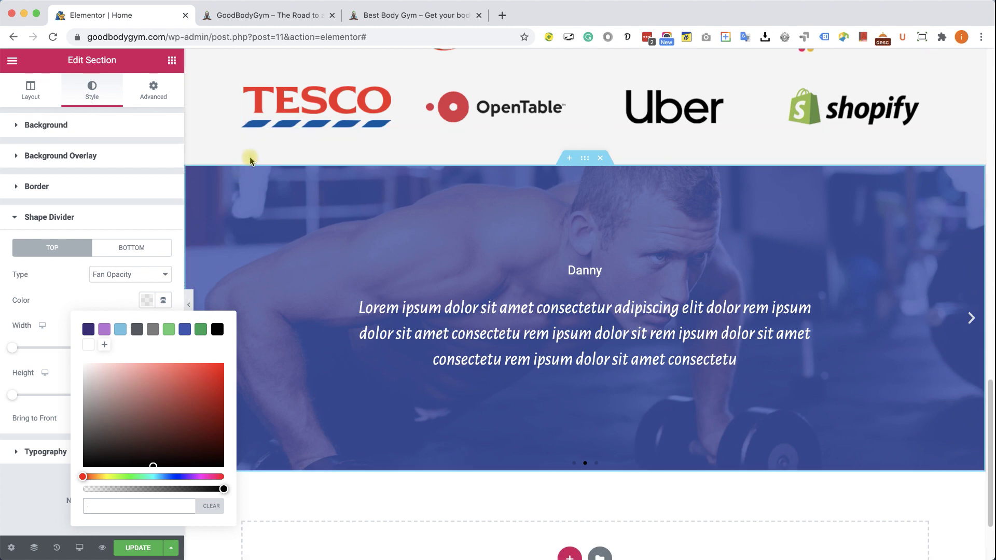
click(84, 373)
drag(66, 378, 56, 374)
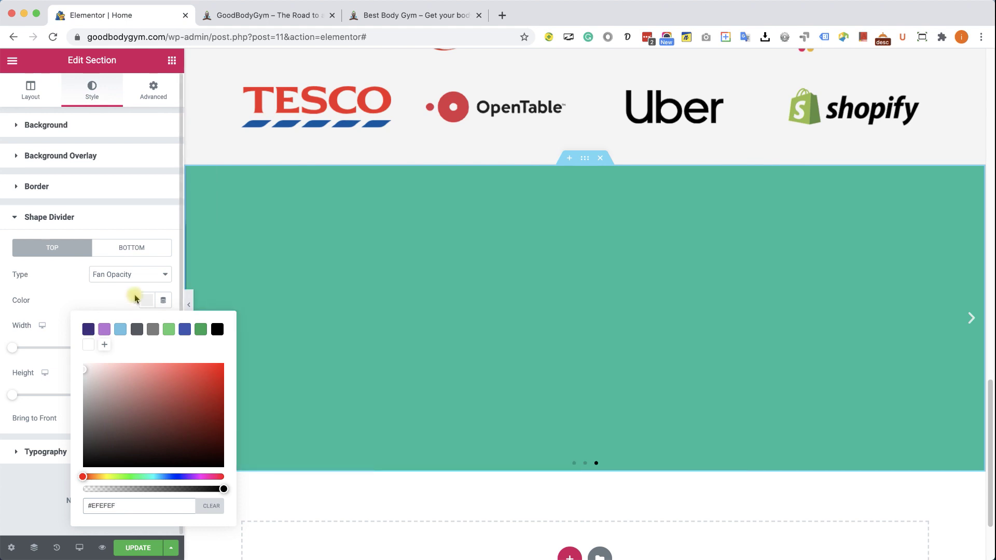
click(146, 300)
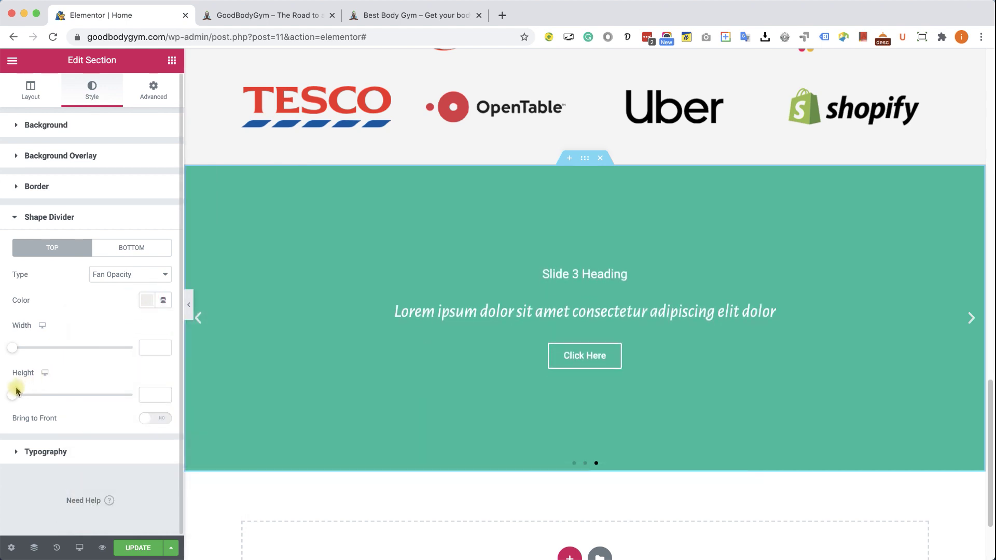
drag(21, 398, 38, 397)
drag(14, 348, 21, 351)
drag(26, 350, 26, 349)
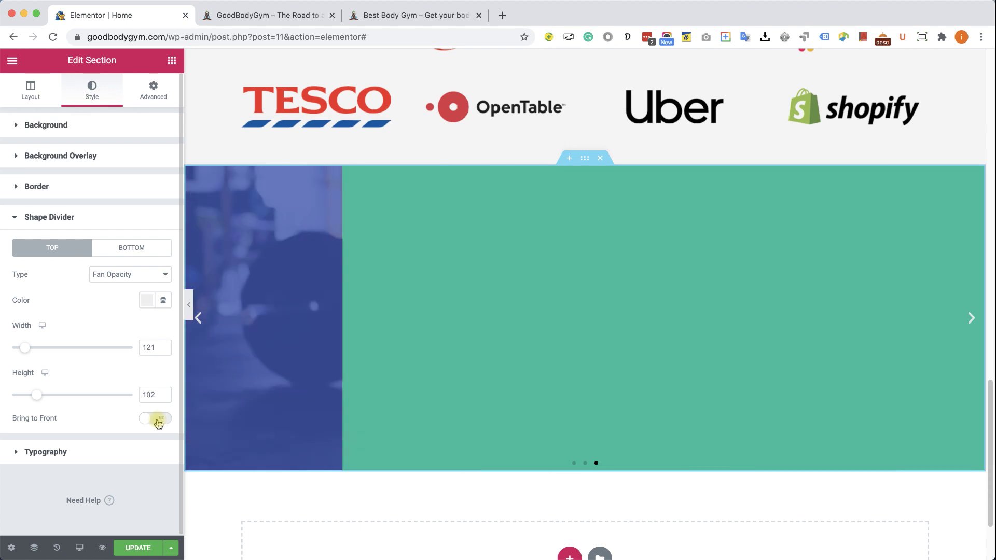
Bring the fan divider to front, resize it to width 100 and height 18, and hide the panel.
click(158, 422)
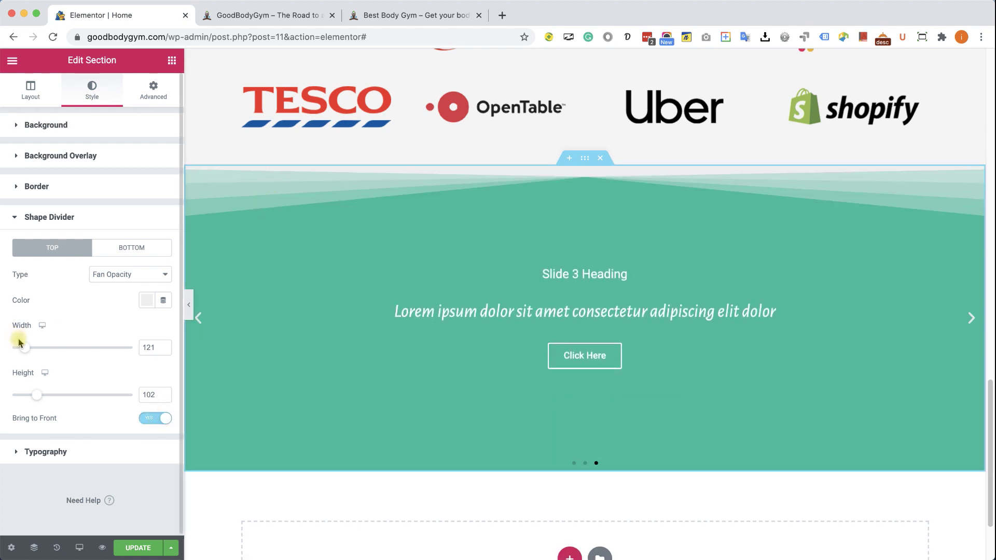
mouse_move(23, 351)
mouse_down()
mouse_move(11, 349)
mouse_move(119, 346)
mouse_move(11, 348)
mouse_up()
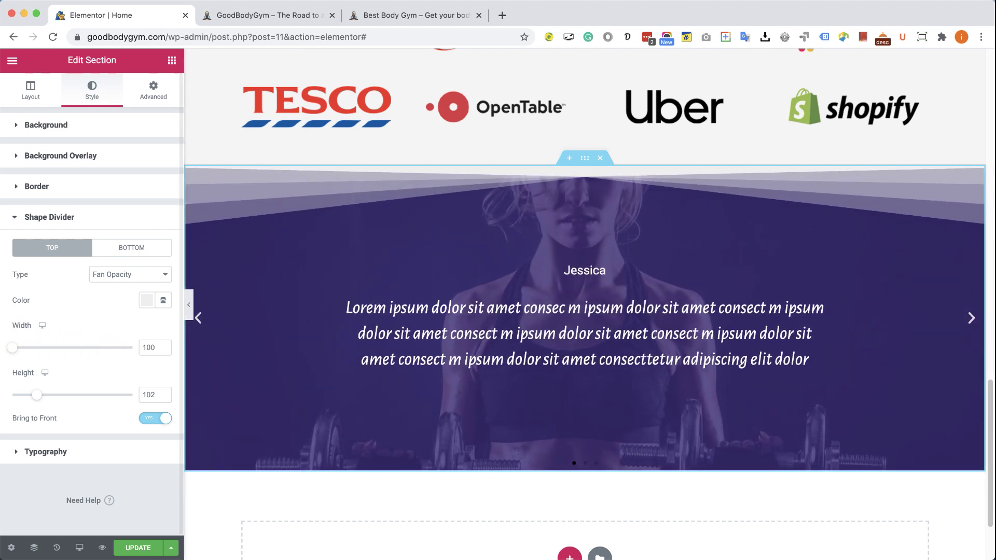
drag(34, 397, 18, 399)
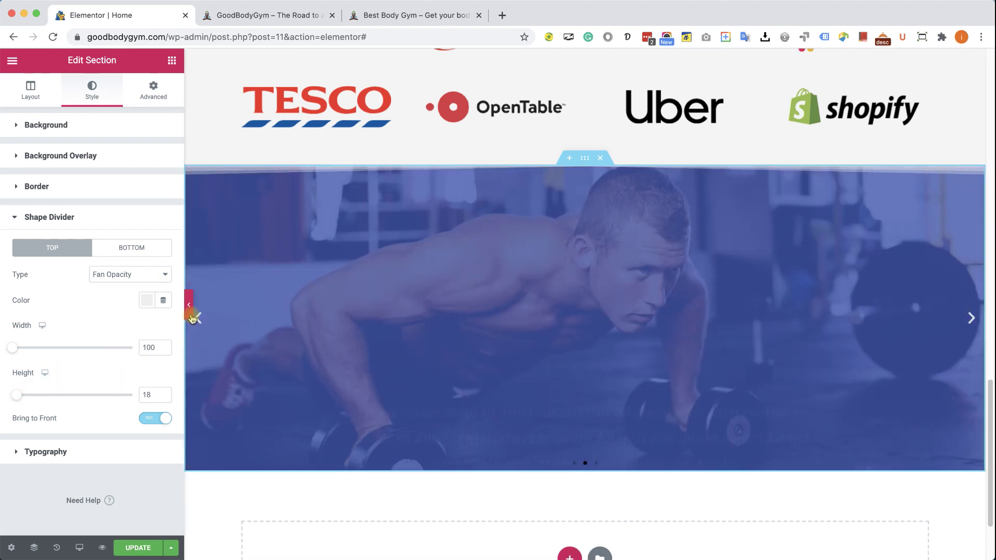
click(188, 304)
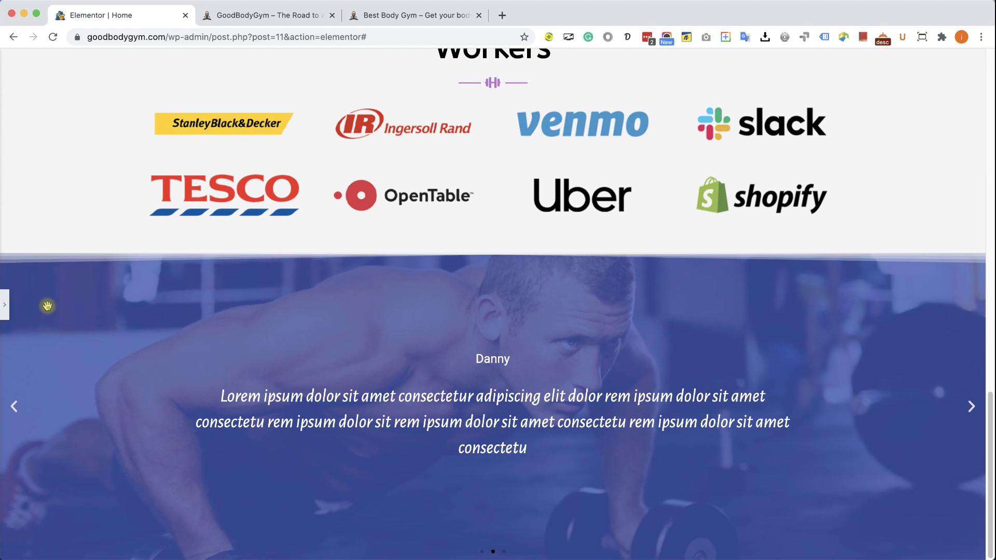
Preview the page in Mobile mode, scroll to the testimonial slider, and select it.
click(9, 306)
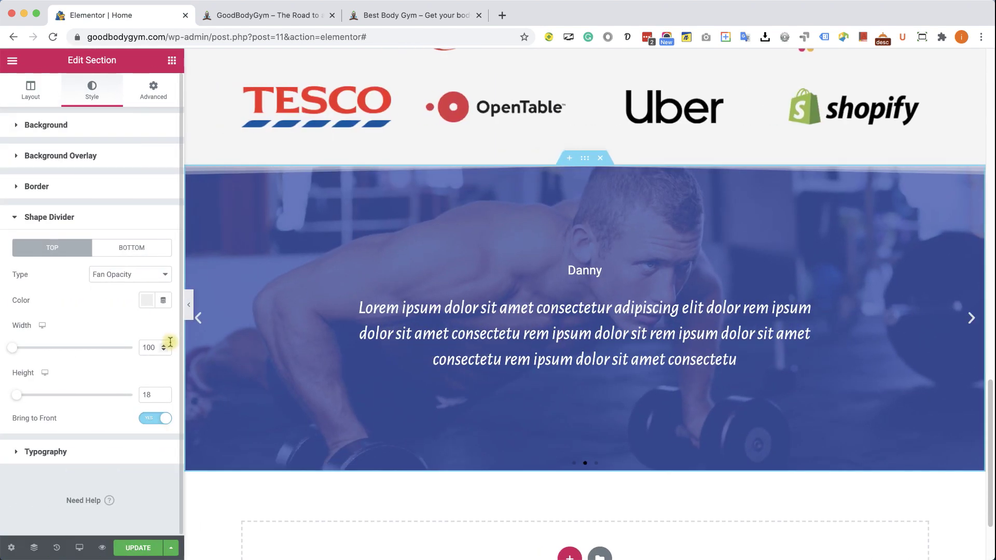
click(80, 549)
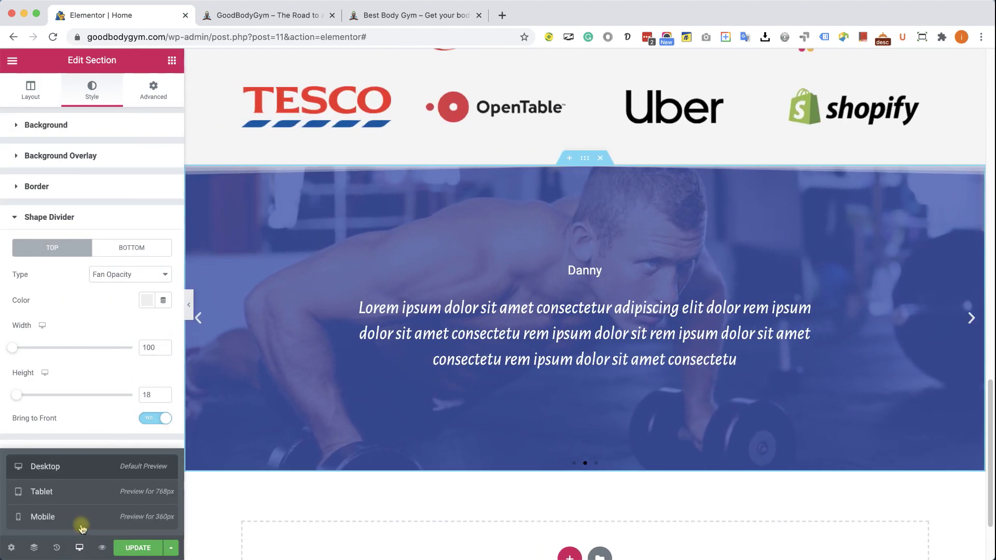
click(82, 518)
scroll(605, 372, down, 6)
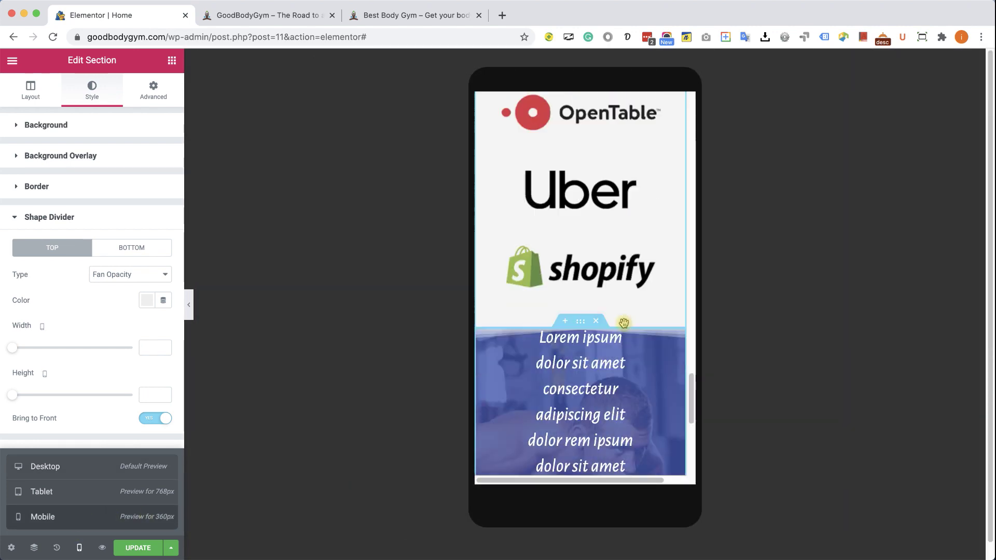
scroll(623, 323, down, 5)
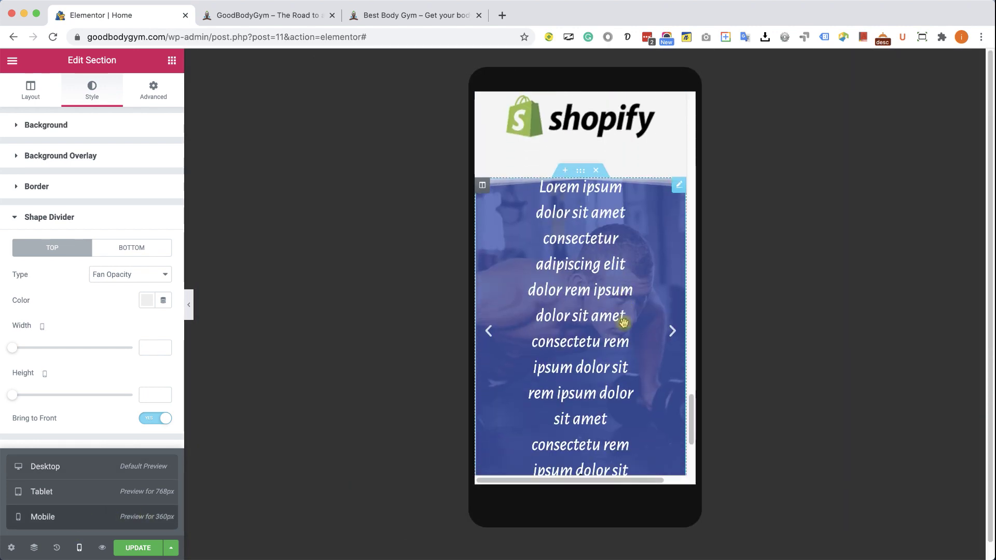
scroll(623, 324, down, 1)
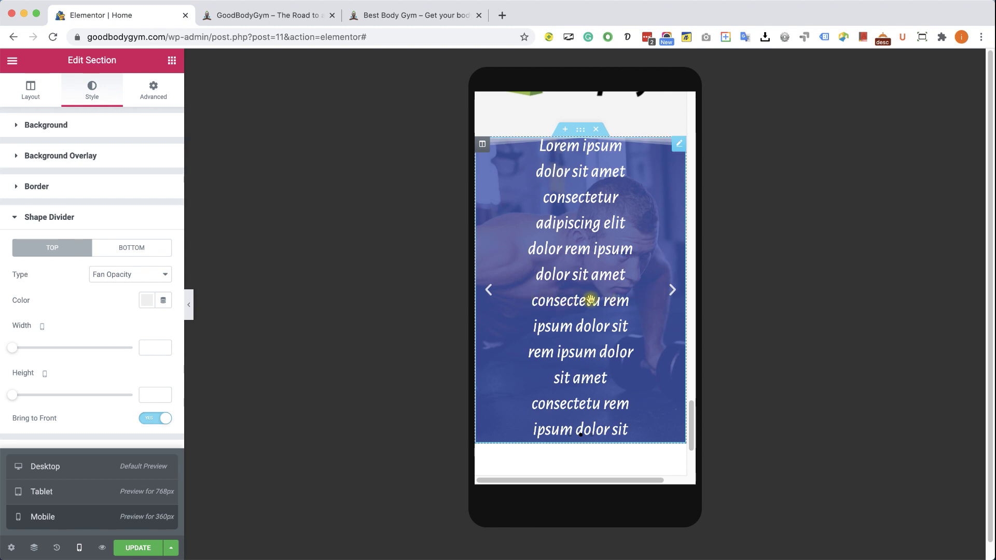
click(680, 151)
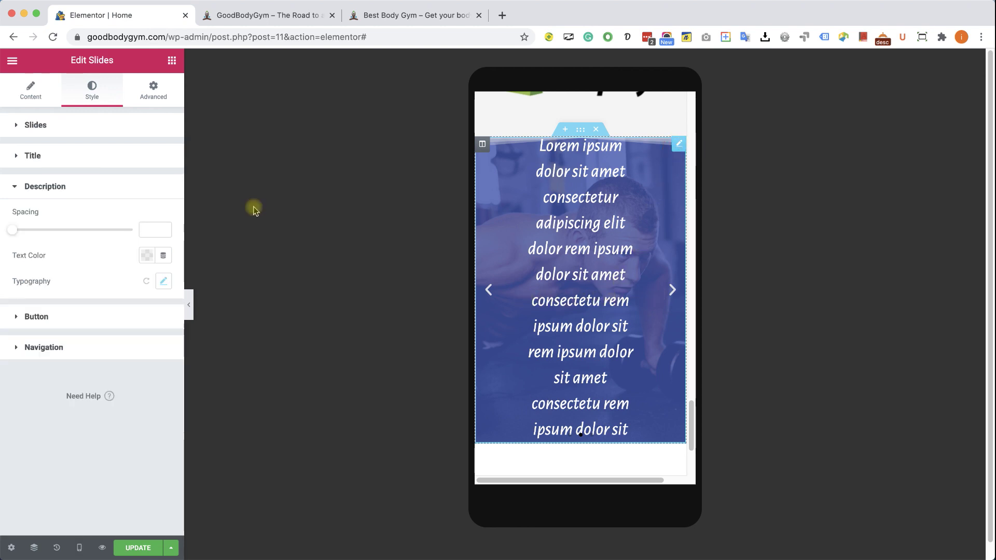
Make slide content width 100 and set the mobile testimonial description font size to 22 px.
click(92, 125)
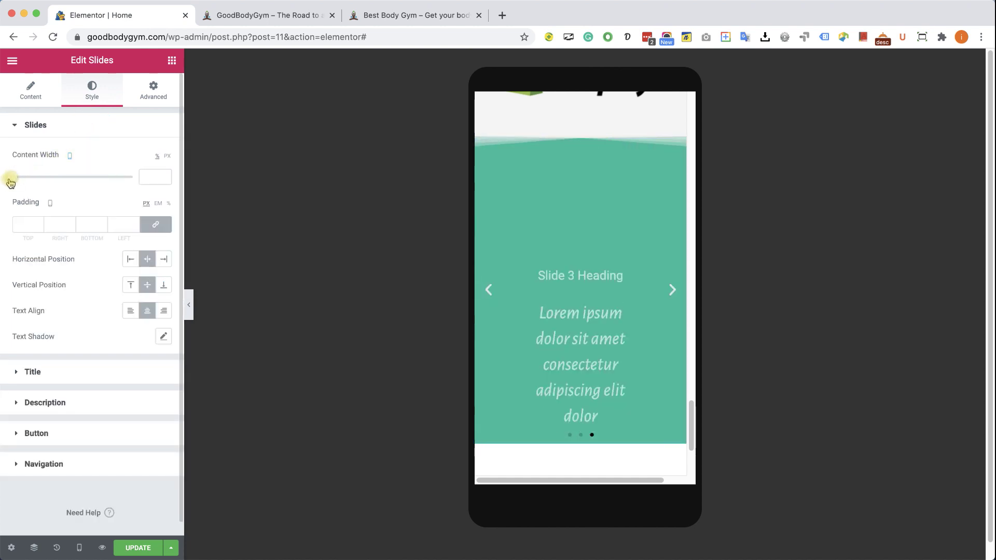
drag(12, 178, 119, 186)
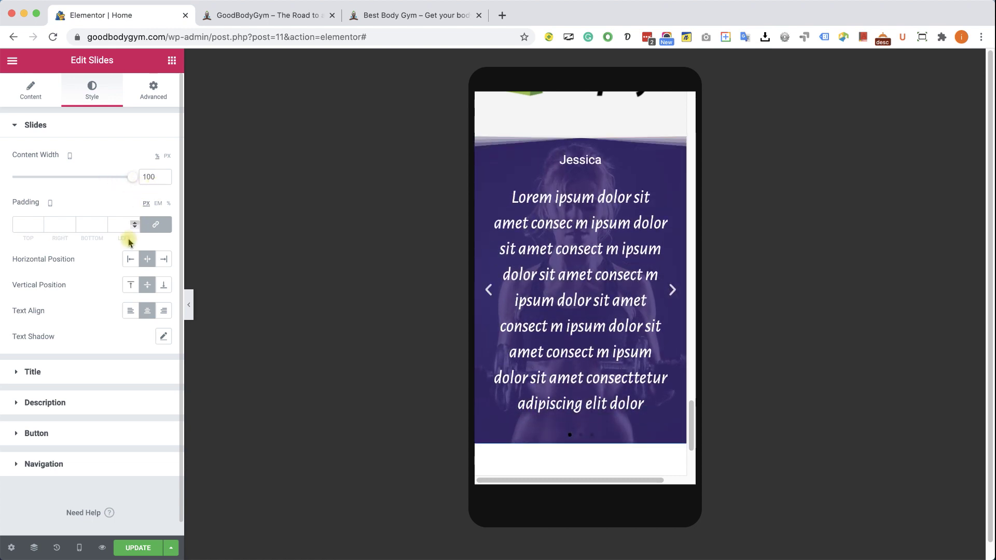
click(82, 408)
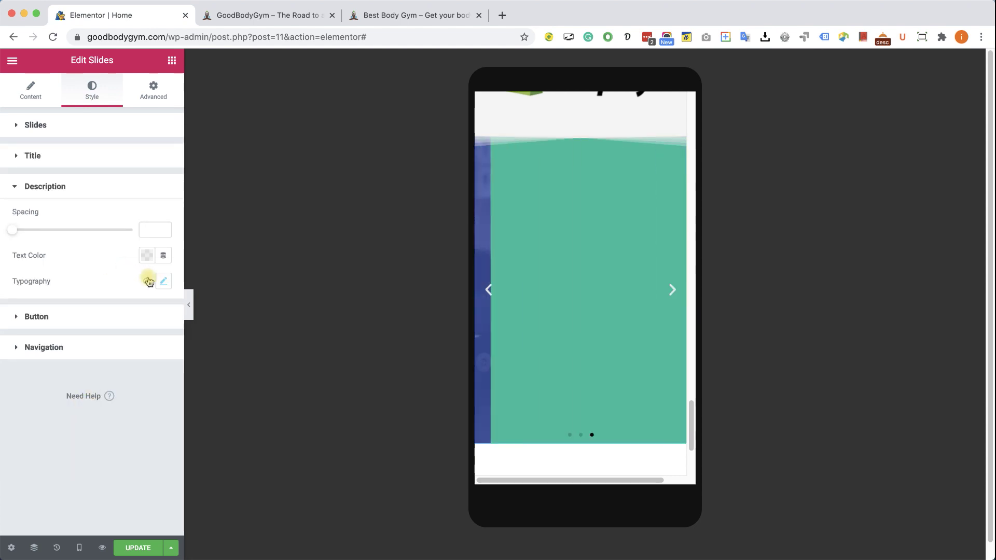
click(163, 281)
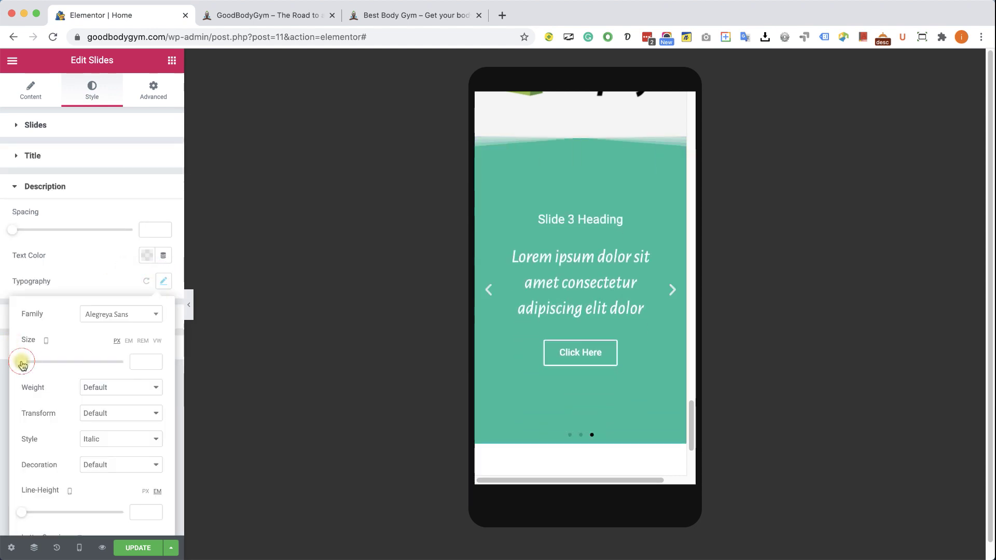
drag(22, 365, 34, 364)
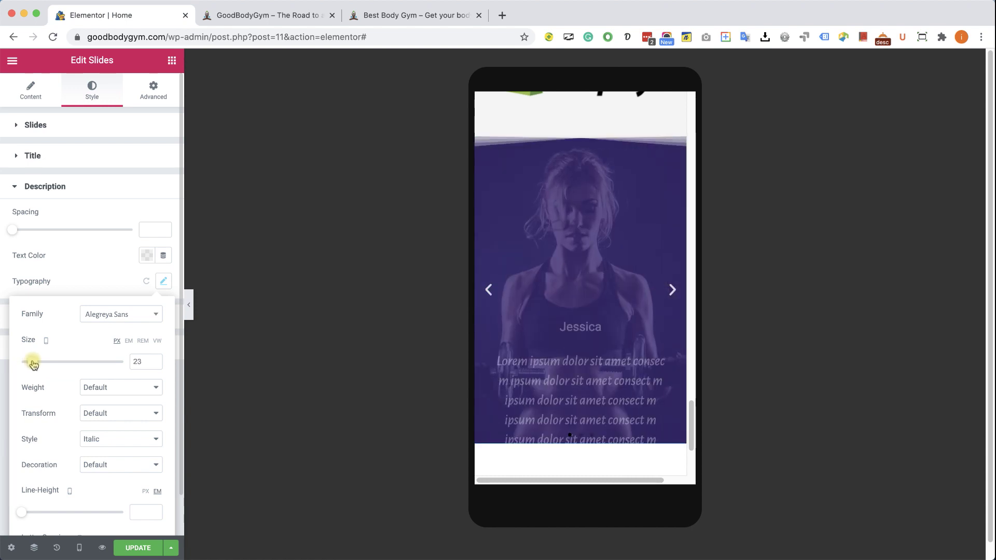
drag(35, 365, 34, 364)
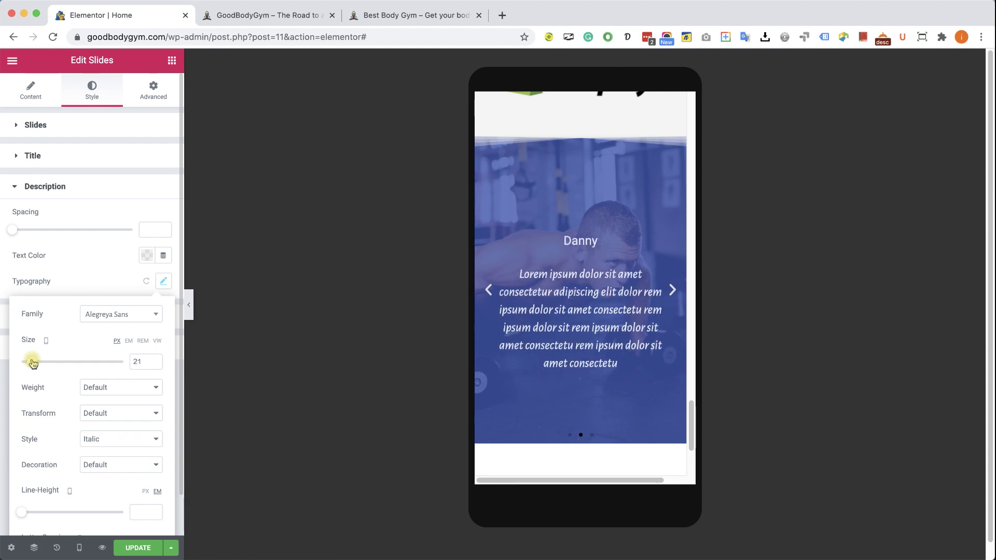
click(154, 359)
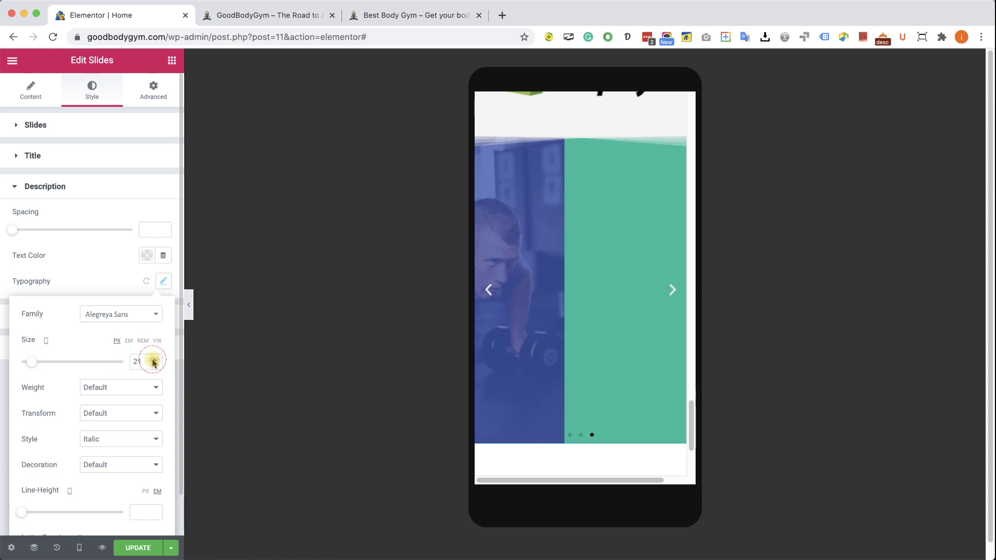
click(672, 300)
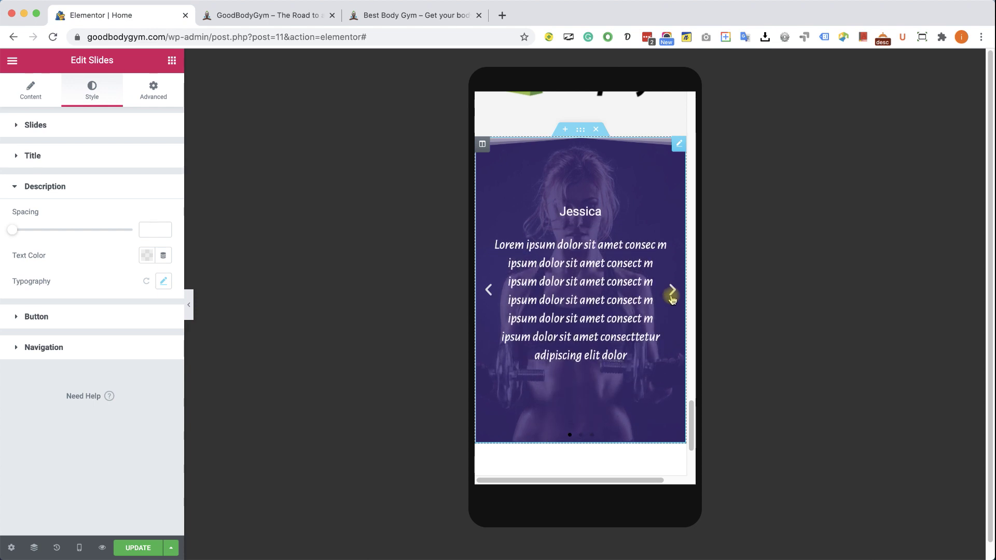
click(672, 300)
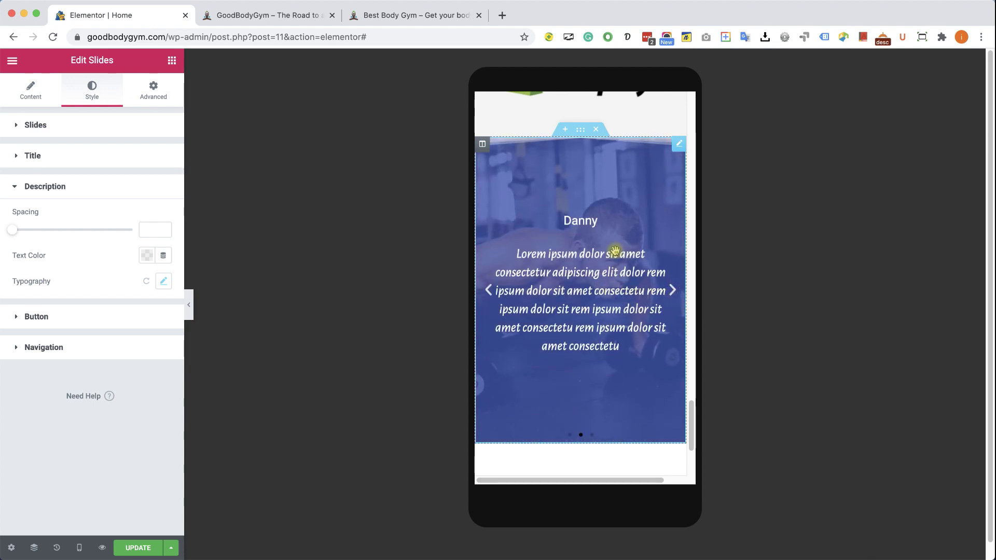
Set the slider's mobile height to 360 px and cycle through the three slides to check it.
click(38, 96)
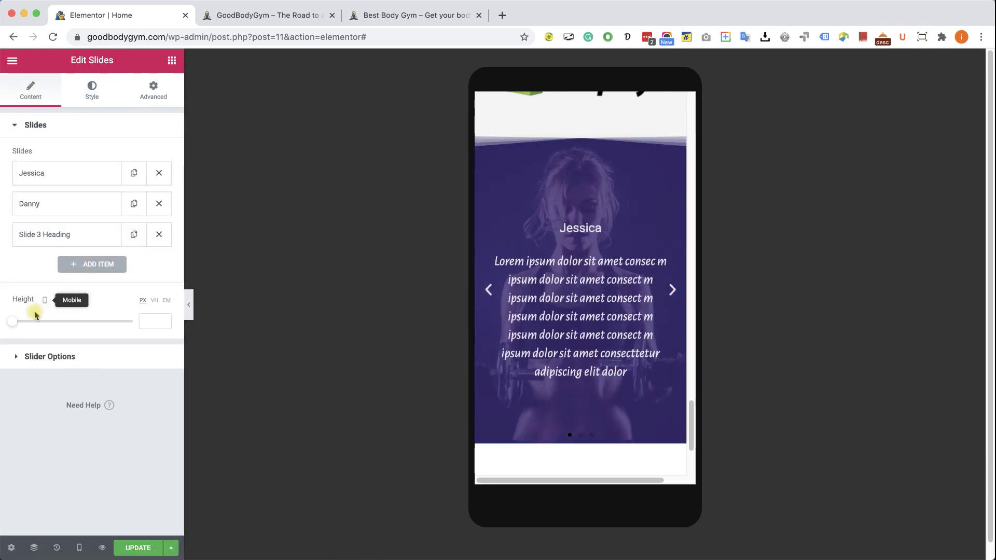
drag(13, 324, 48, 325)
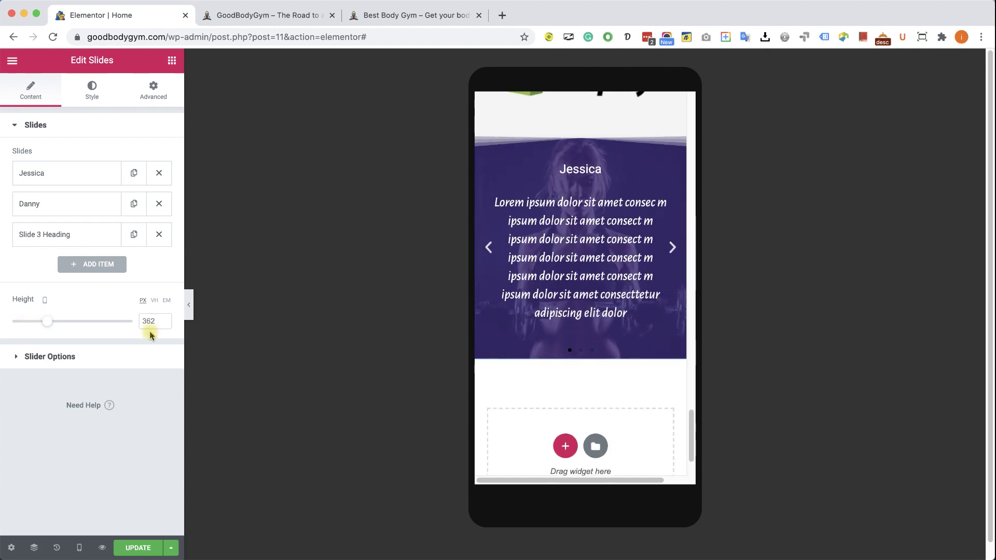
click(164, 325)
click(163, 325)
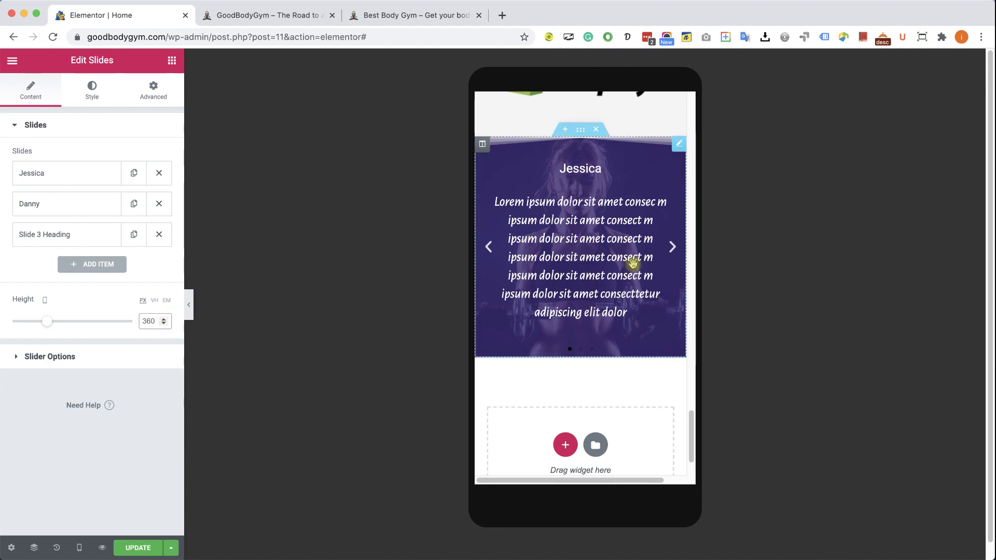
click(674, 249)
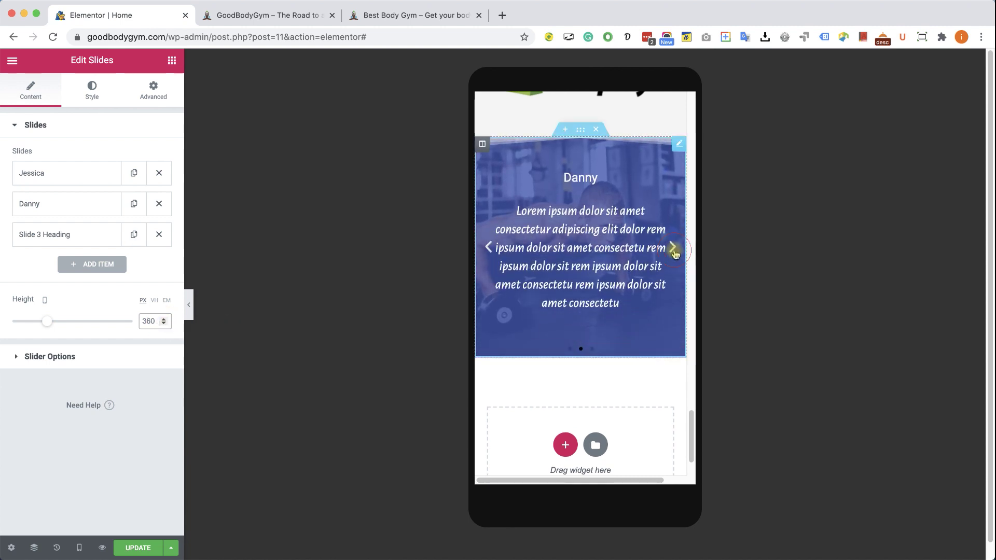
click(673, 249)
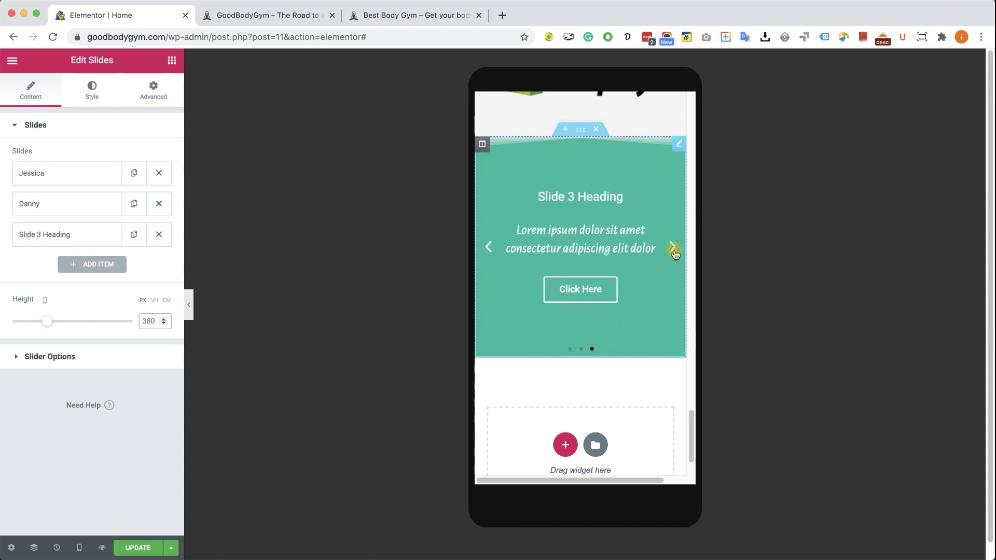
click(673, 249)
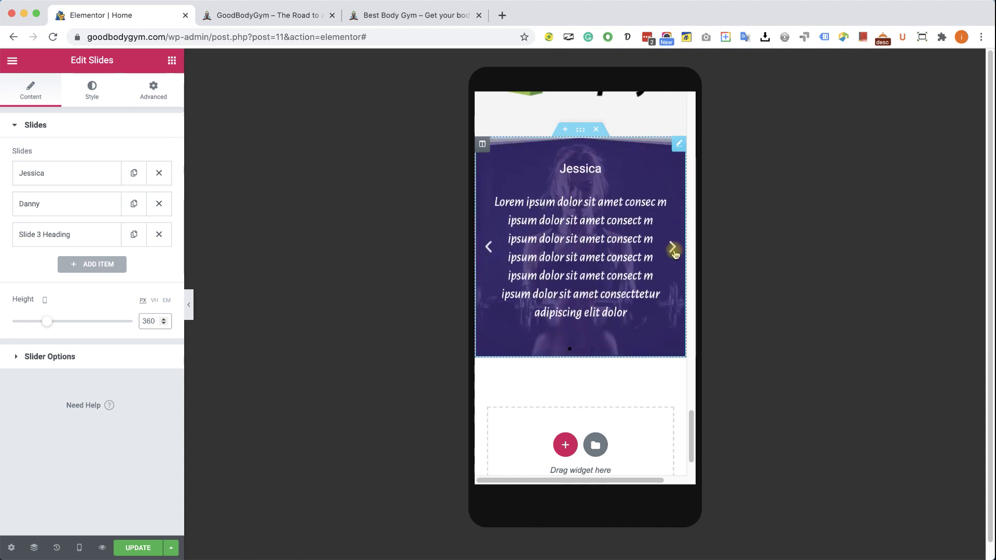
Return to the desktop preview and save the page with Update.
click(74, 548)
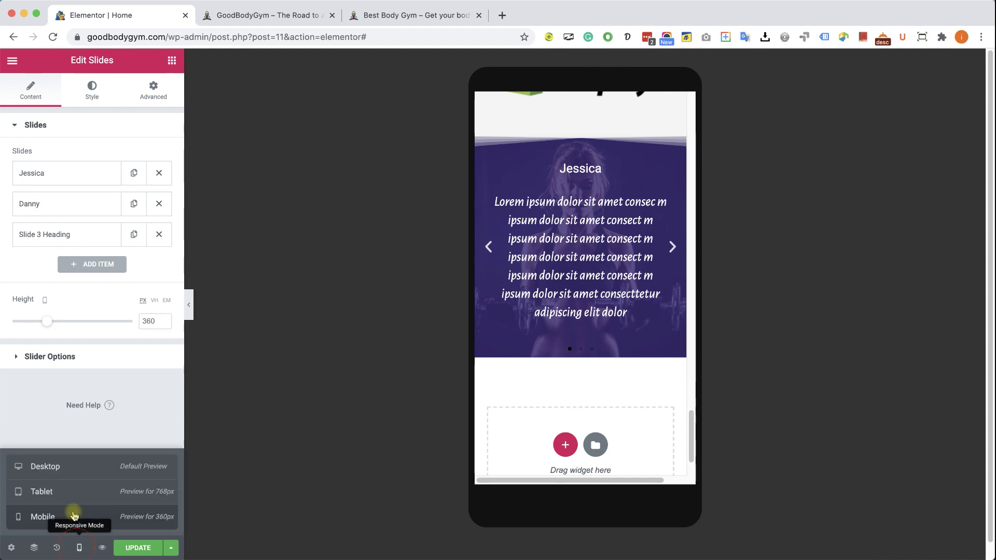
click(79, 465)
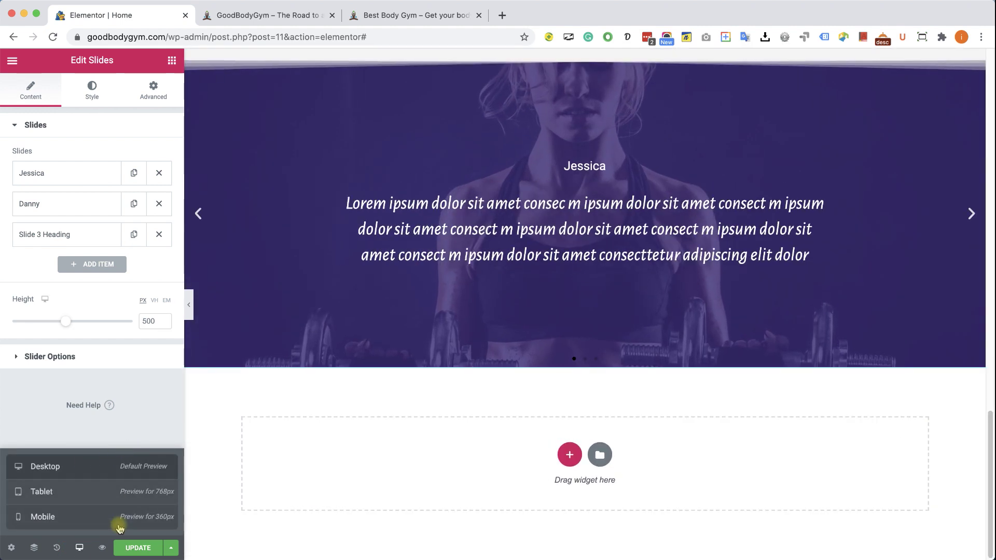
click(138, 548)
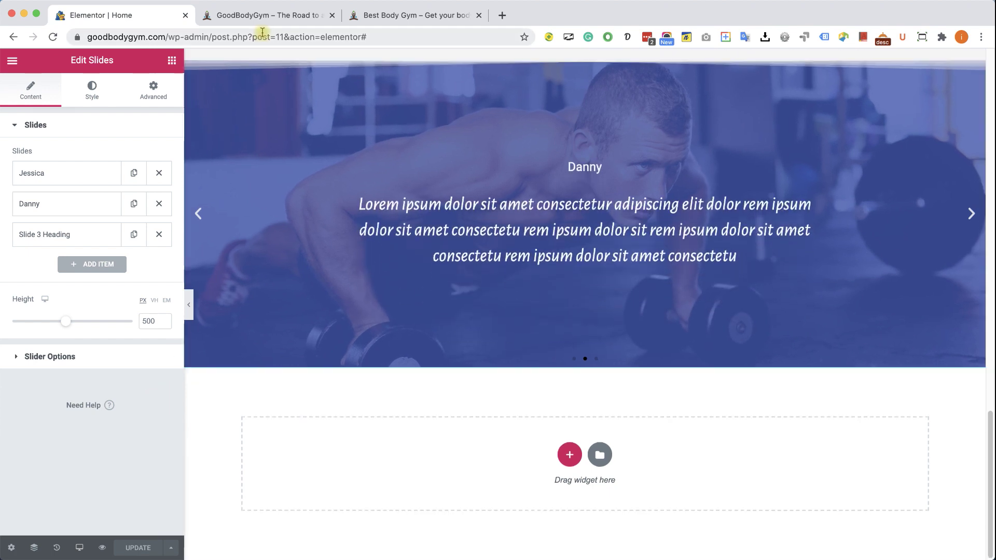
On the live GoodBodyGym site, scroll to the slider and cycle from Danny through Slide 3 back to Jessica.
click(259, 21)
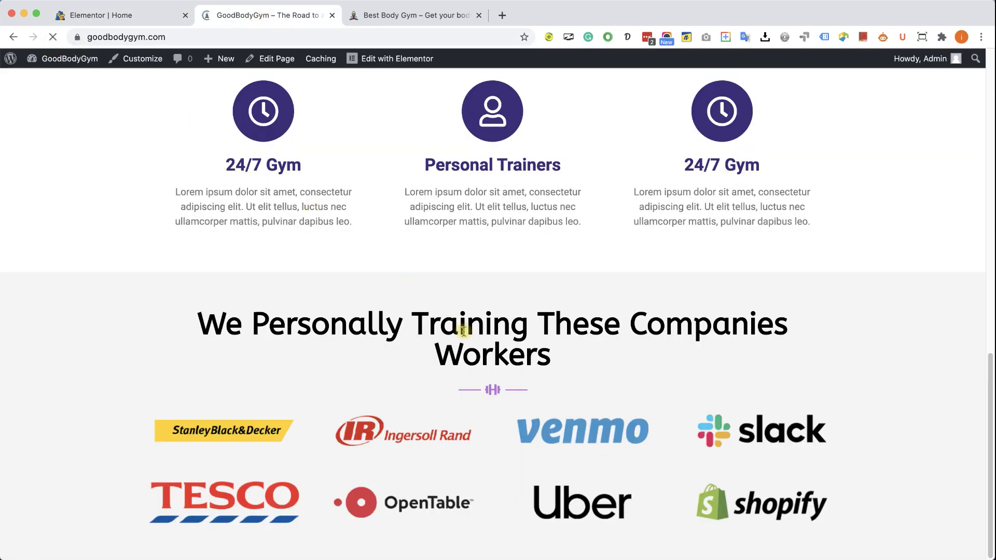
scroll(465, 331, down, 6)
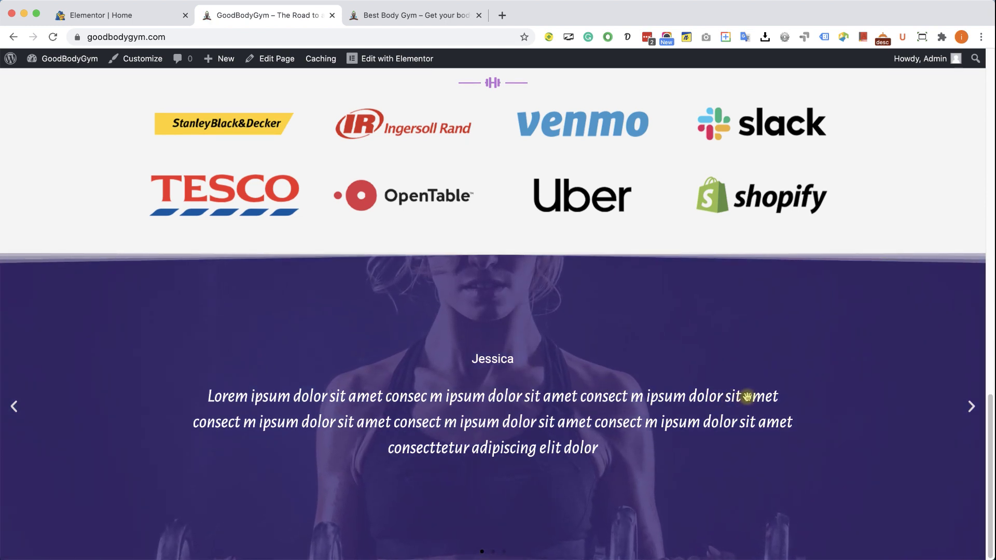
click(970, 410)
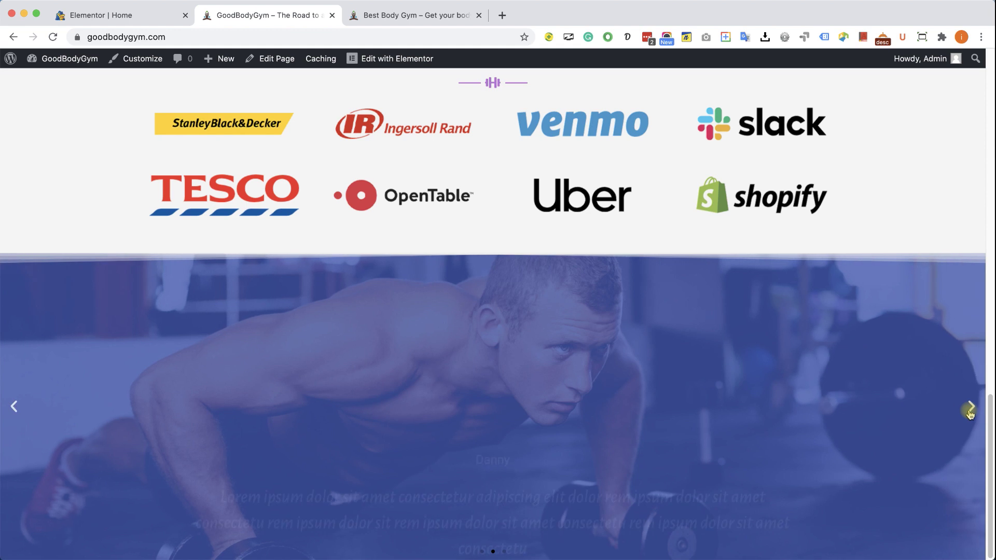
click(970, 410)
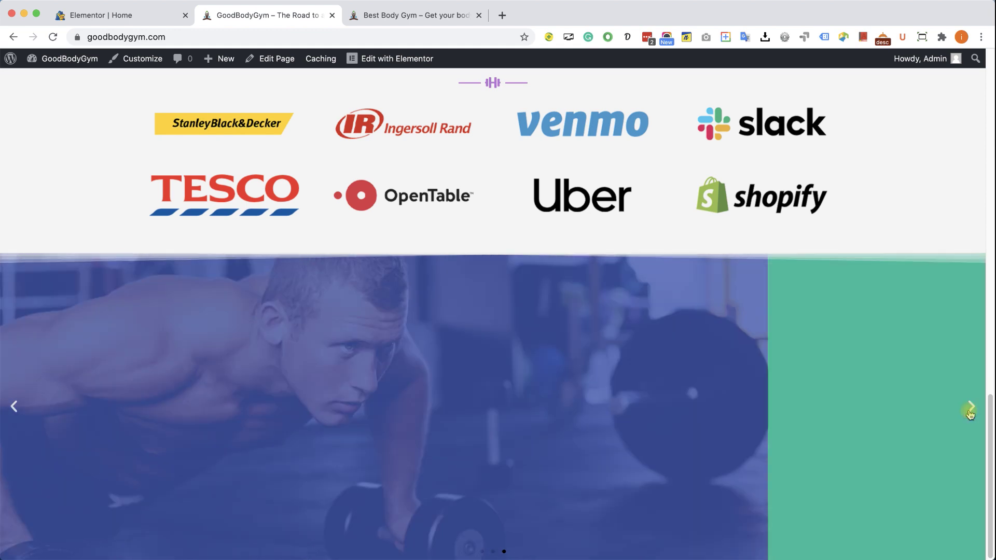
click(970, 409)
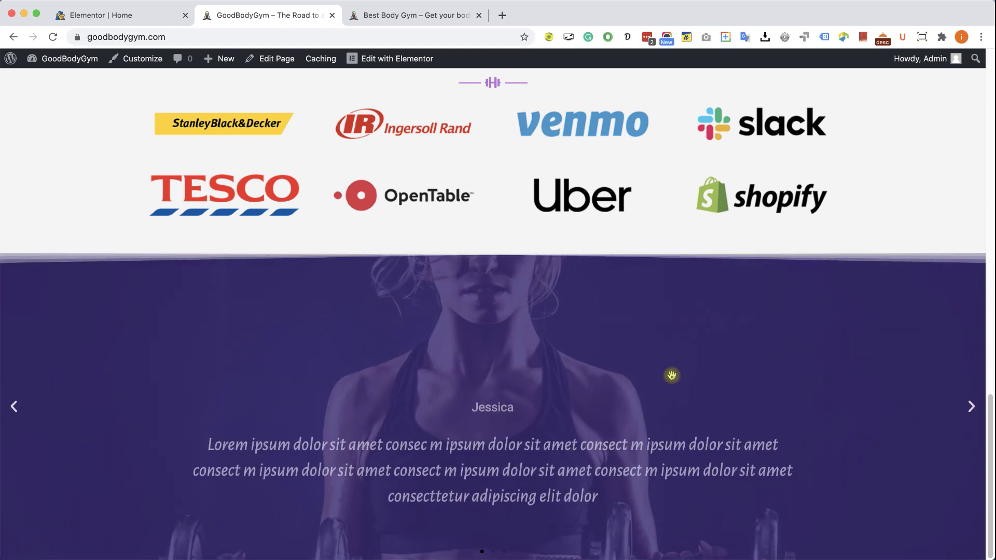